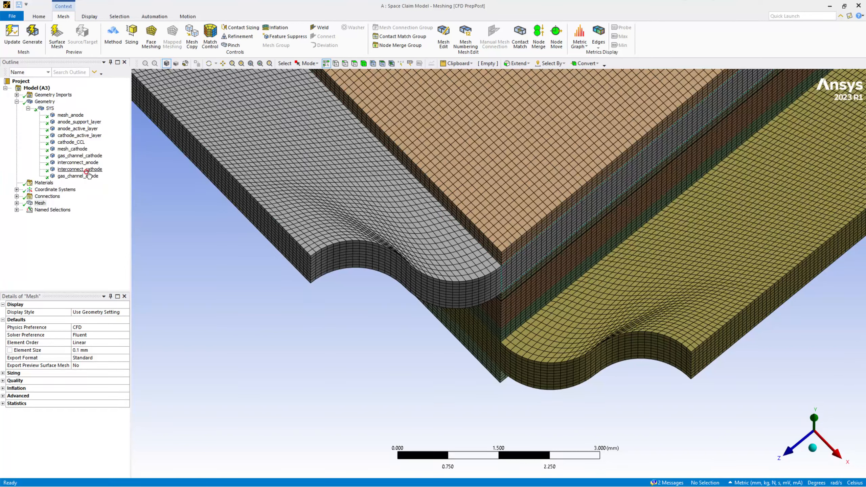
Step: Expand the Named Selections and Mesh branches in the outline, and clear the meshing window from the desktop
click(16, 210)
click(16, 162)
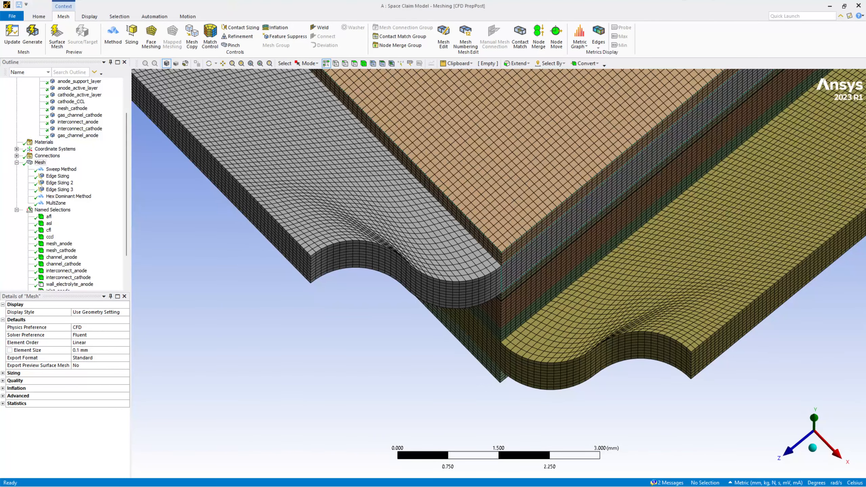
double_click(370, 2)
drag(294, 77, 0, 7)
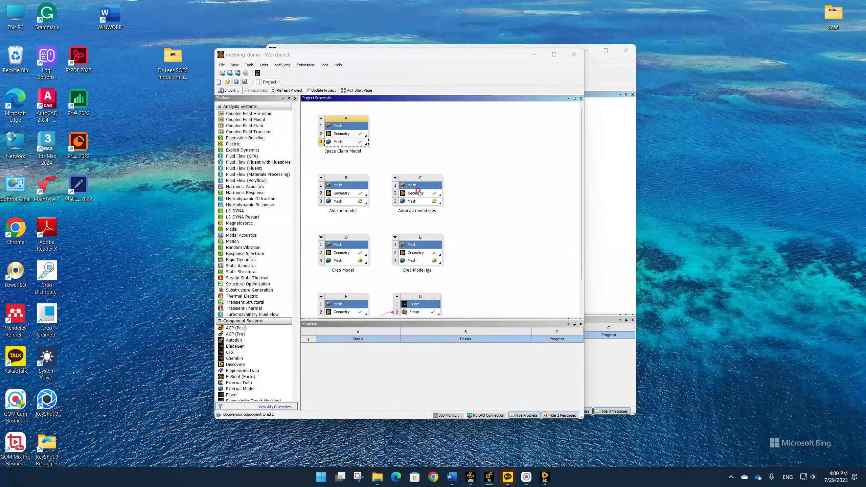
Step: Switch to the Word guidebook and review section 3.2 Meshing through the imported models, shared topology and fluid and solid regions
click(452, 477)
scroll(423, 227, up, 1)
scroll(432, 229, up, 10)
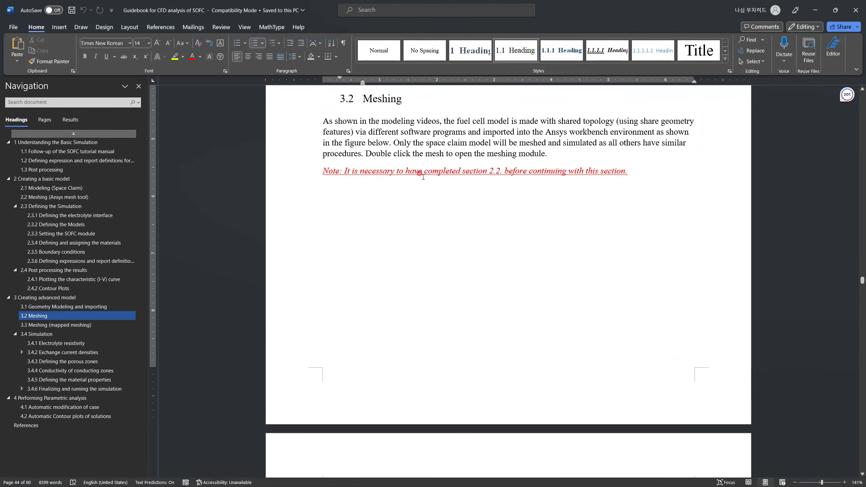
scroll(451, 205, down, 5)
scroll(453, 208, down, 3)
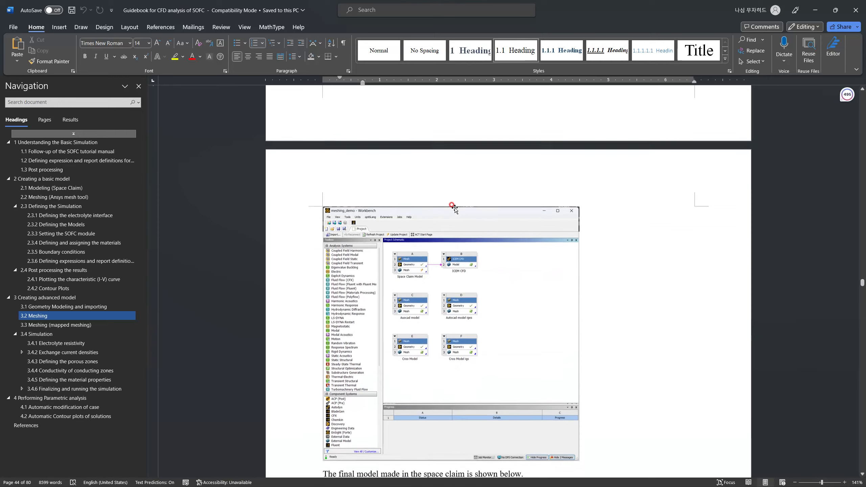
scroll(446, 210, down, 3)
scroll(446, 211, down, 4)
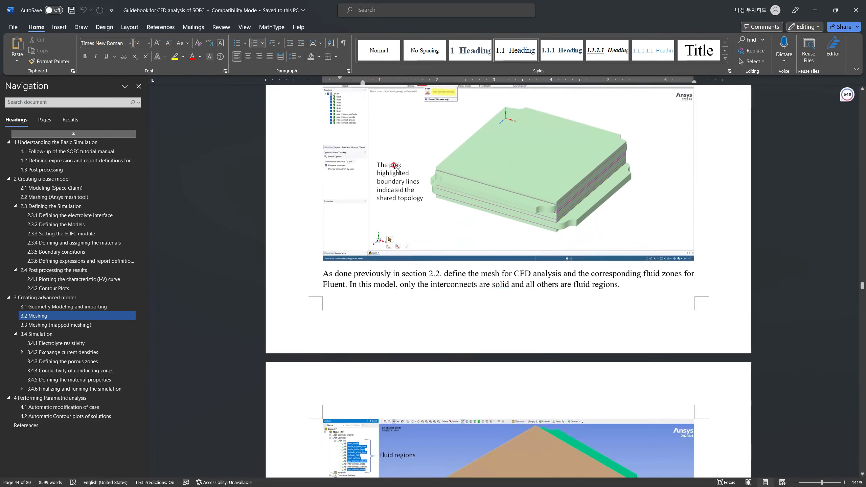
scroll(433, 273, up, 3)
scroll(433, 296, down, 14)
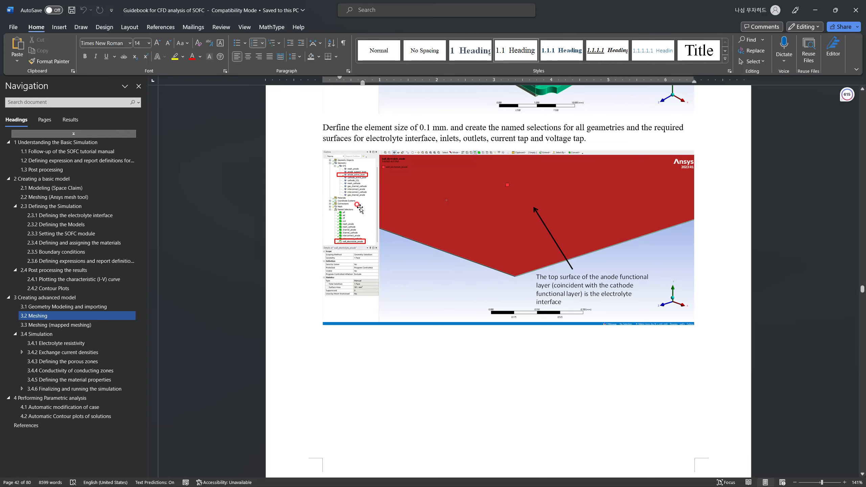
Step: Read the guidebook's instructions on named selections, sweep method, edge sizing, multizone and hex dominant meshing, through the final mesh figures
scroll(372, 233, down, 8)
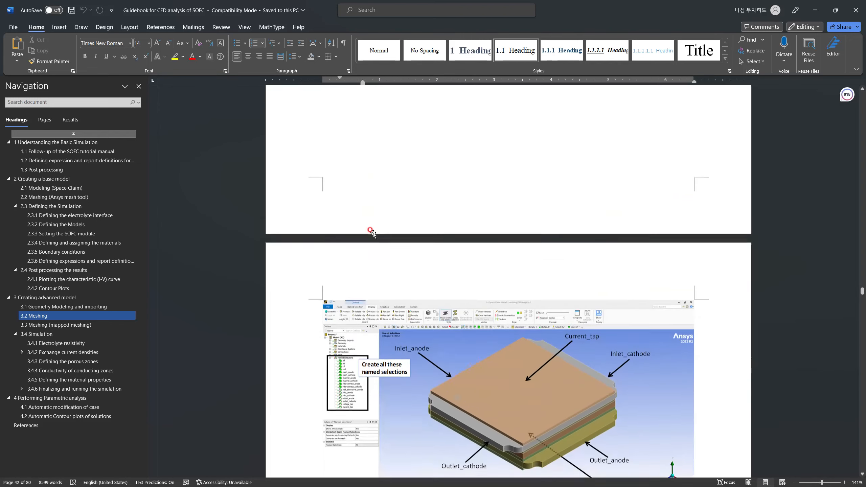
scroll(372, 233, down, 10)
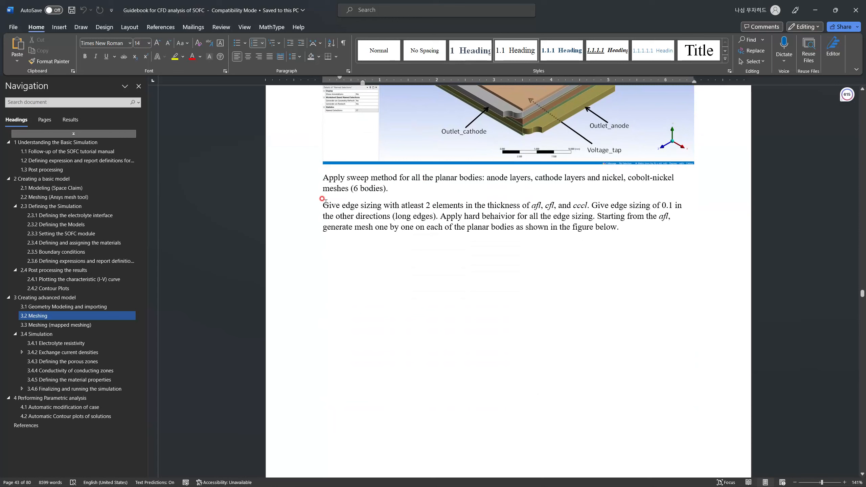
drag(323, 205, 464, 207)
click(427, 206)
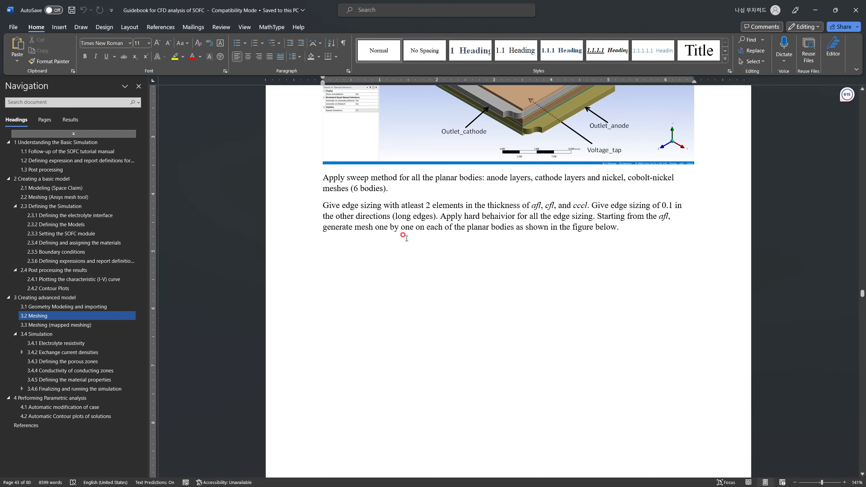
scroll(406, 238, down, 15)
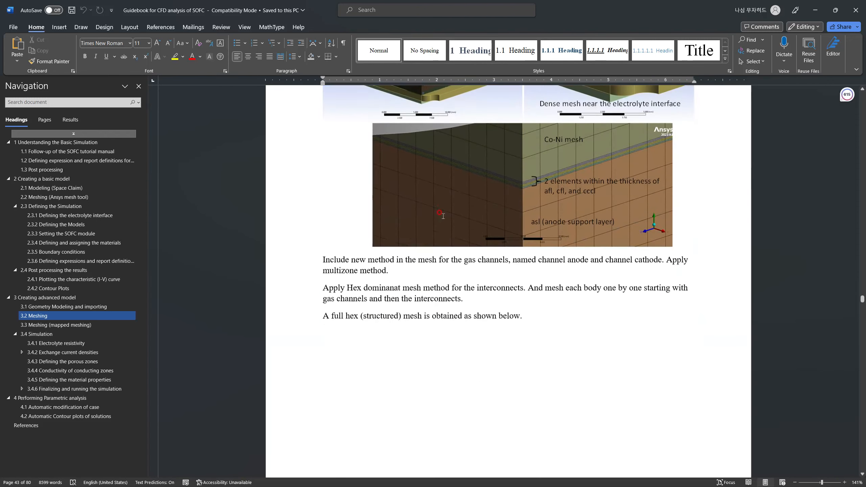
scroll(443, 215, down, 10)
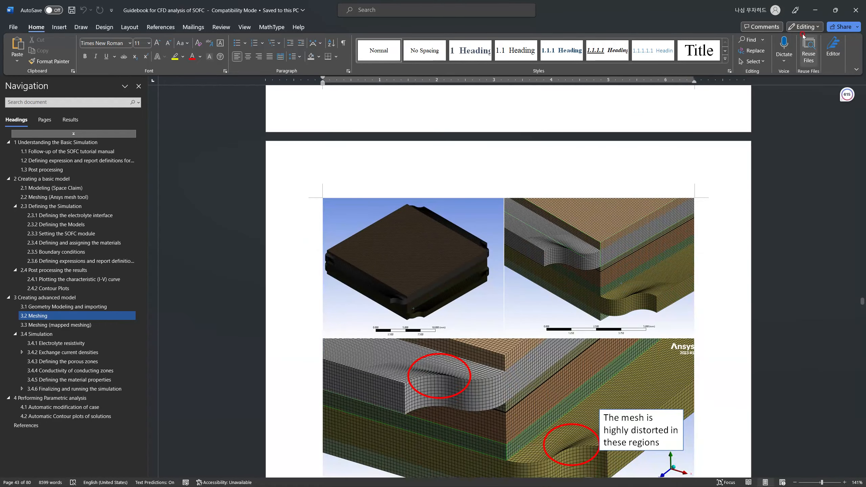
Step: Minimize the guidebook and the meshing_demo project, switch to SpaceClaim and start opening an existing design
click(815, 10)
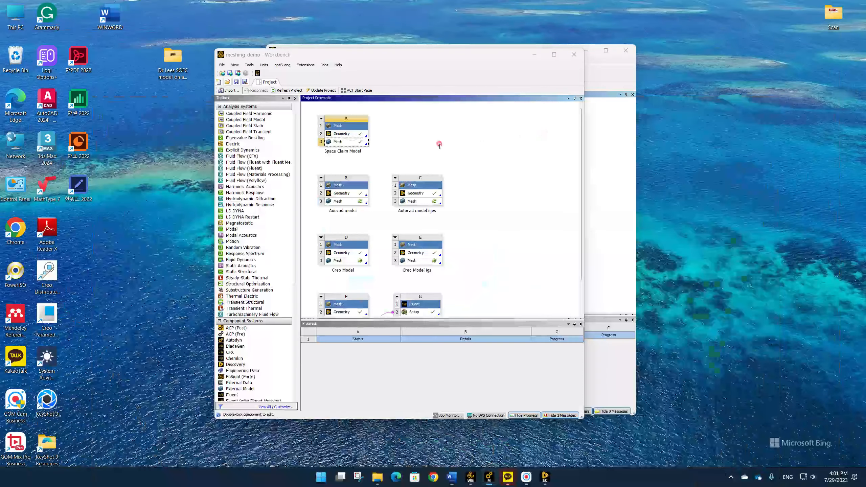
click(533, 54)
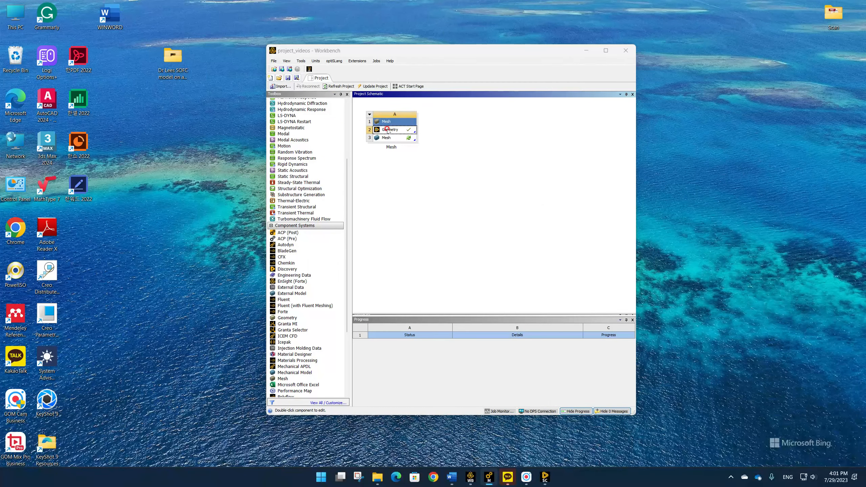
click(545, 477)
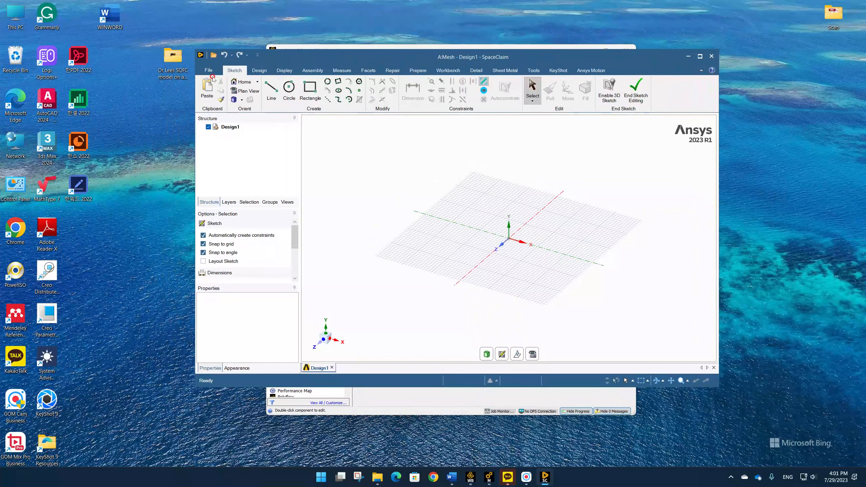
click(214, 56)
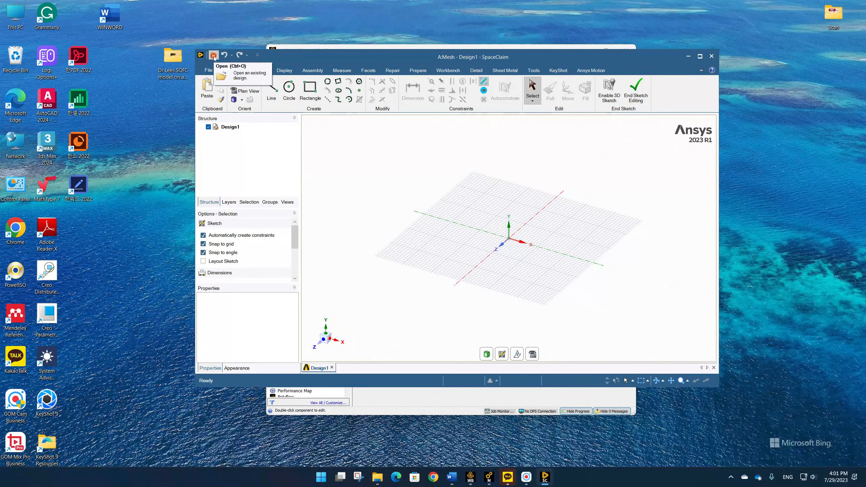
click(214, 62)
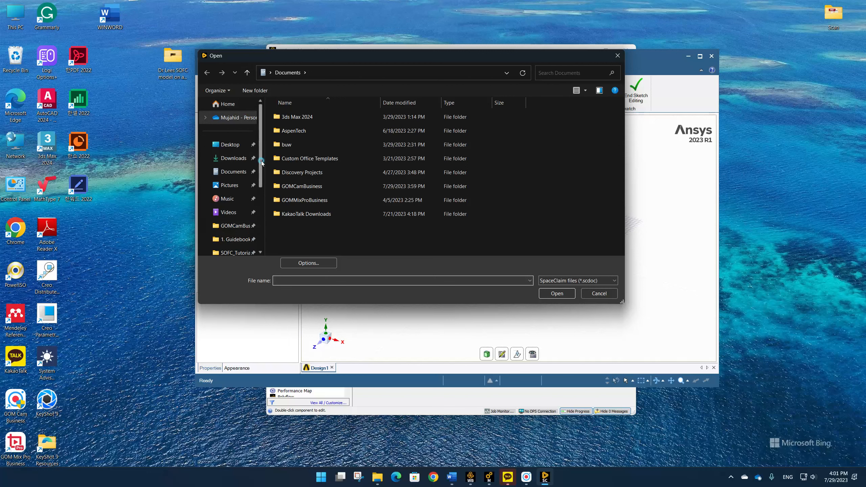
Step: Browse to the Research Work (F:) drive under This PC for the file to open
drag(261, 162, 259, 208)
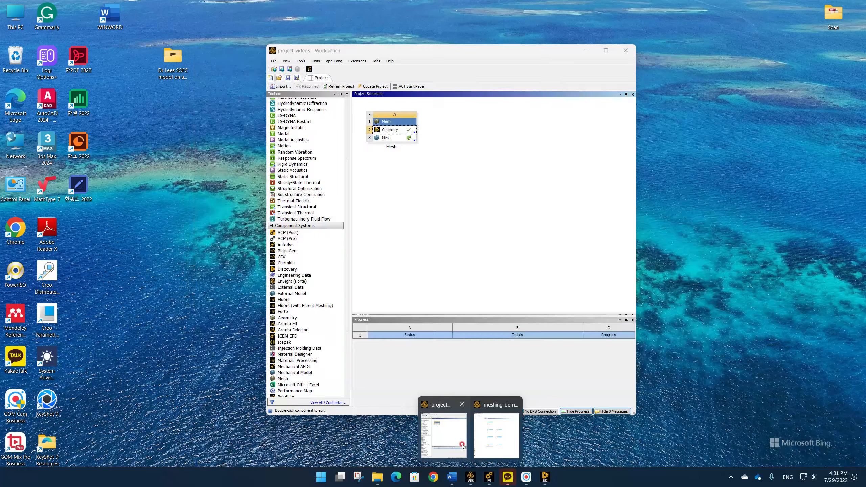
click(497, 423)
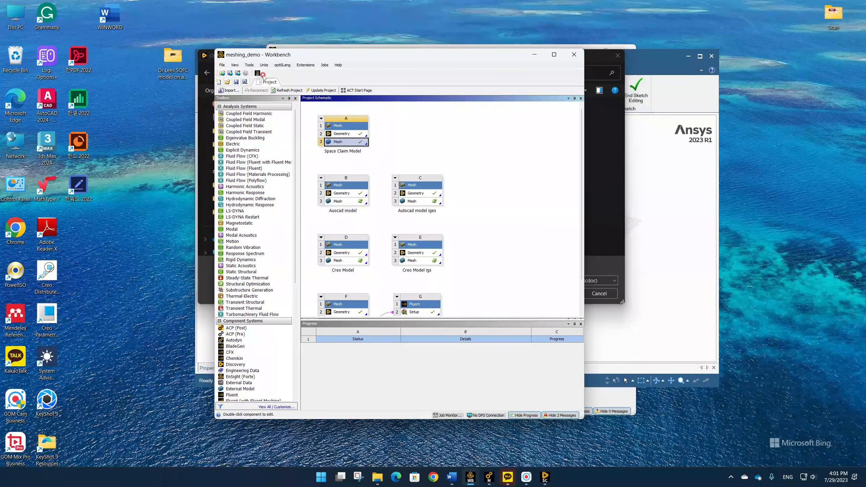
click(530, 58)
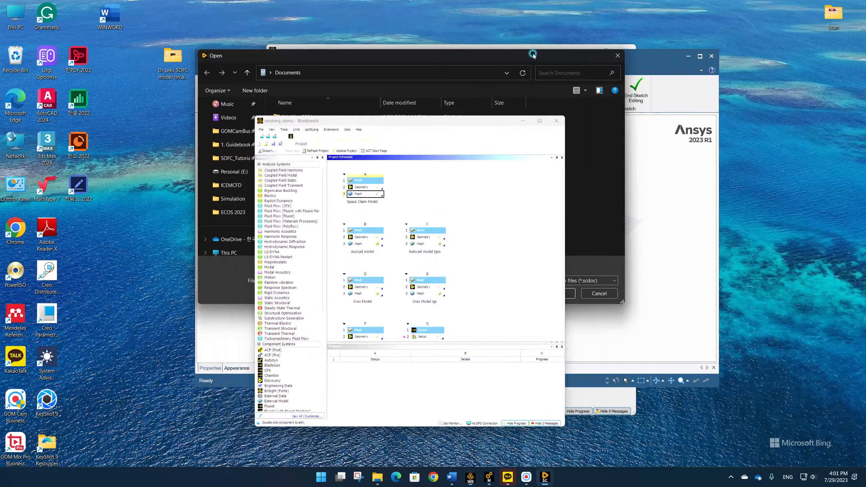
scroll(253, 226, down, 1)
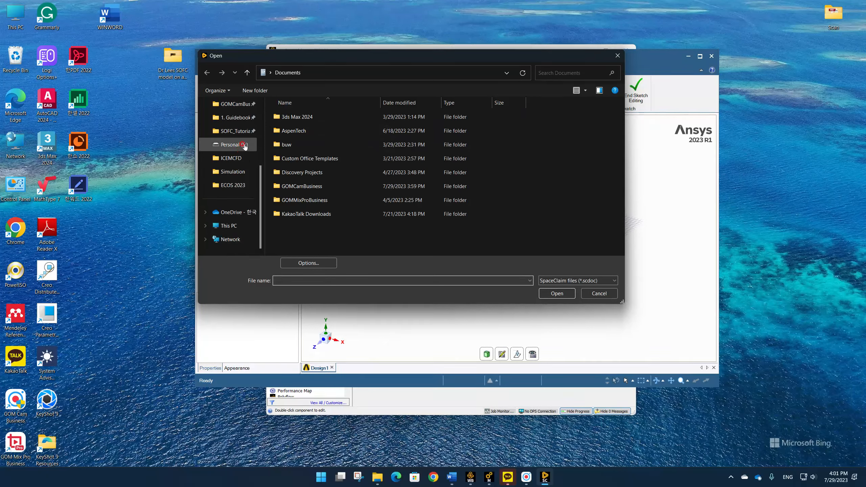
scroll(243, 157, up, 3)
scroll(243, 157, down, 3)
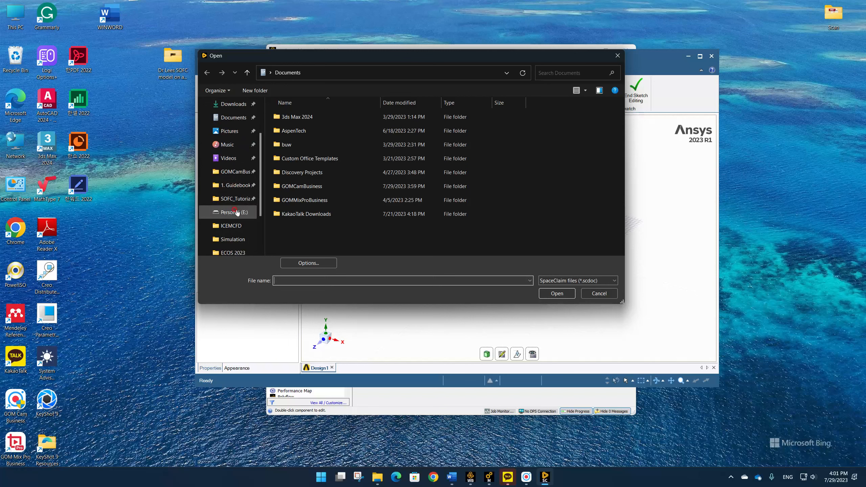
scroll(237, 215, down, 1)
click(235, 226)
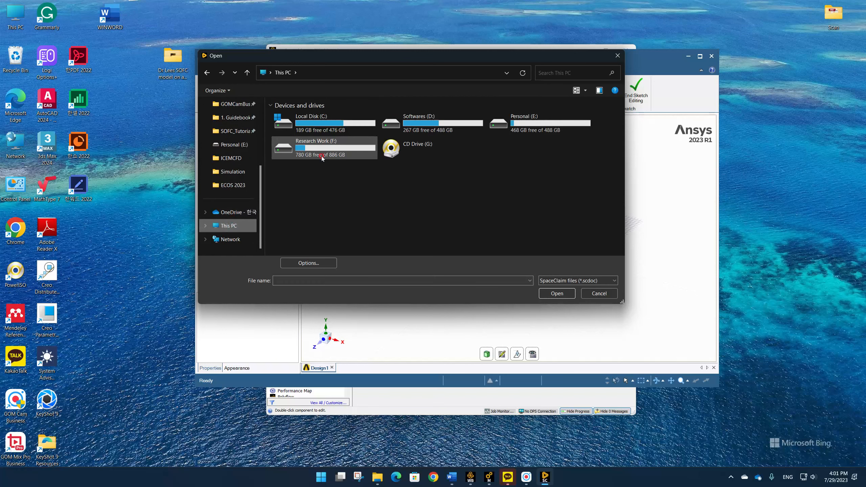
double_click(323, 156)
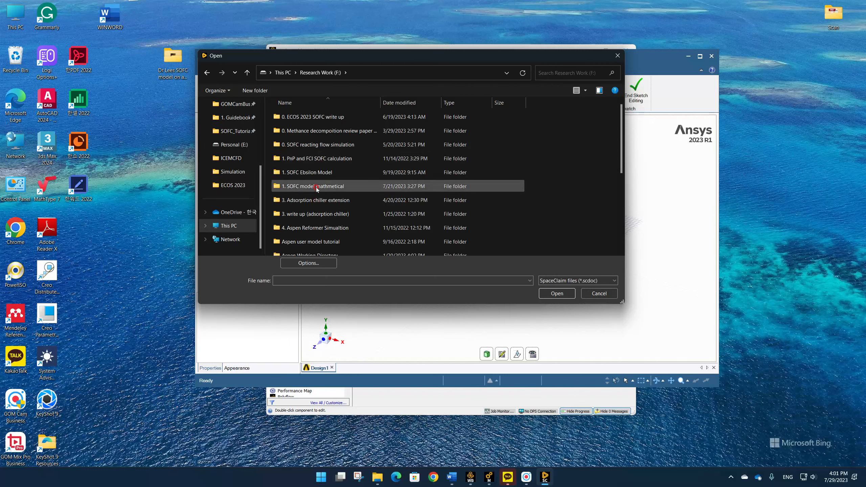
Step: Browse through 0. SOFC reacting flow simulation, 1. Guidebook for SOFC CFD simulation and Chapters and Simulation Videos to the Session 5 Simulation folder
click(313, 149)
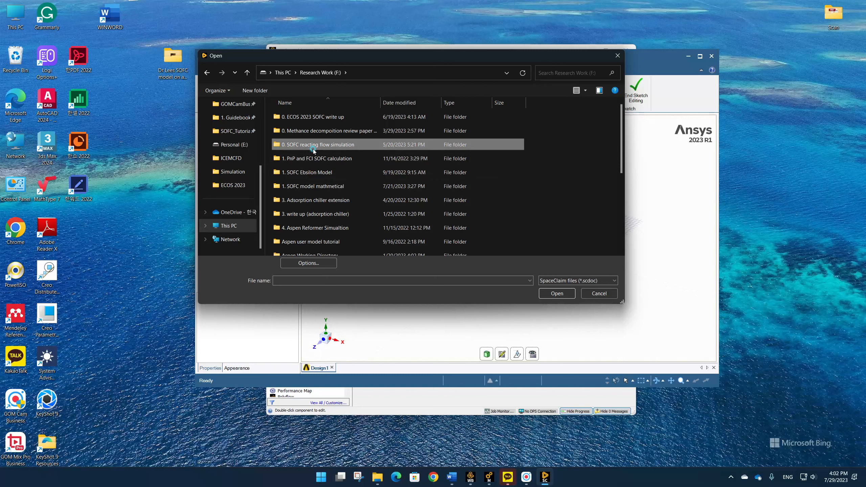
double_click(313, 149)
double_click(314, 171)
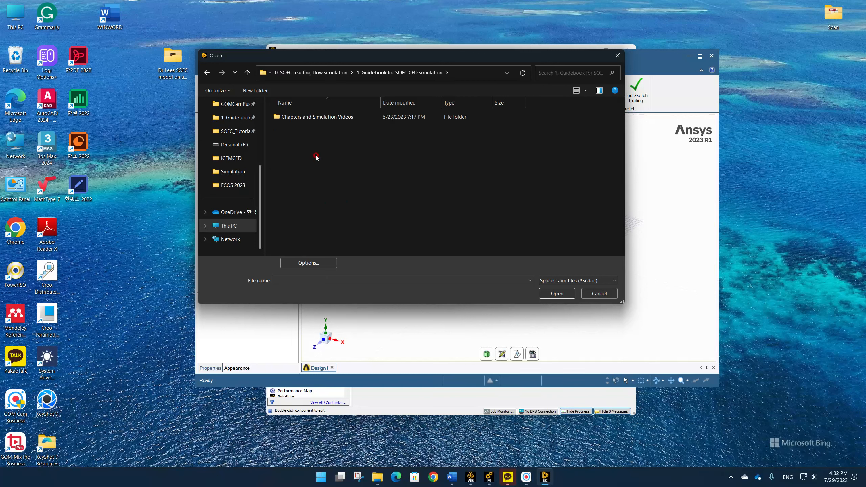
double_click(317, 118)
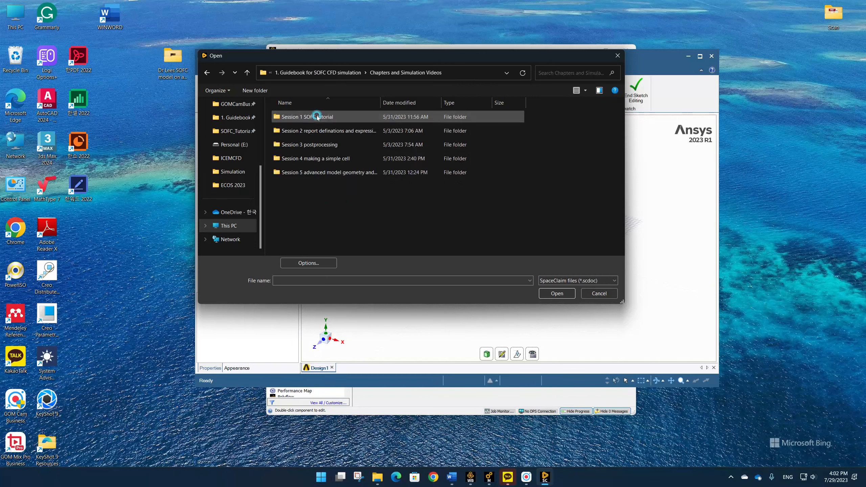
double_click(312, 172)
double_click(301, 131)
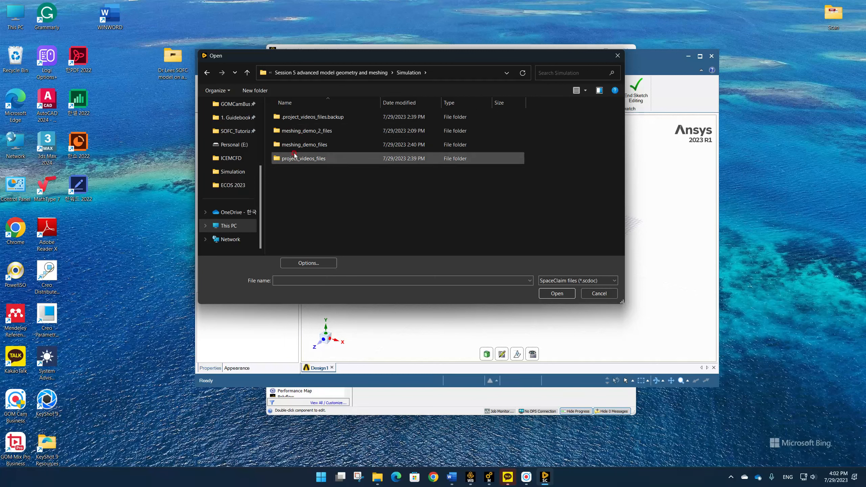
Step: Open the SYS SpaceClaim file from meshing_demo_files, dp0, SYS, DM
double_click(293, 147)
double_click(292, 117)
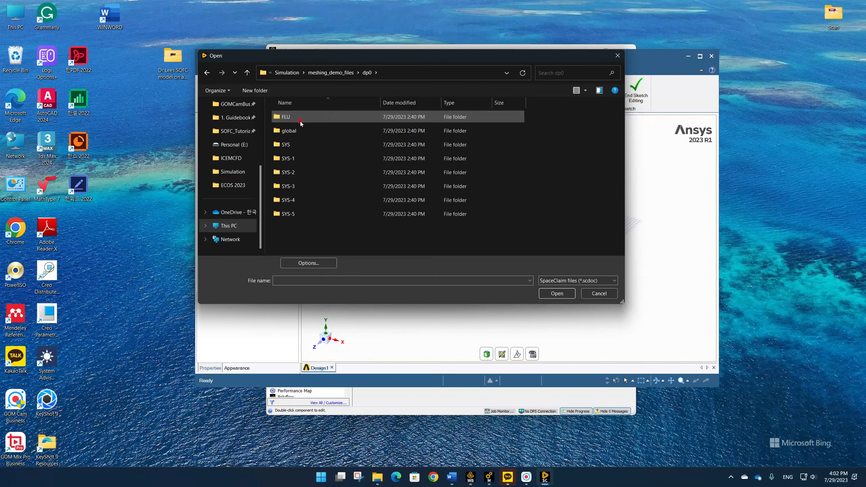
double_click(300, 146)
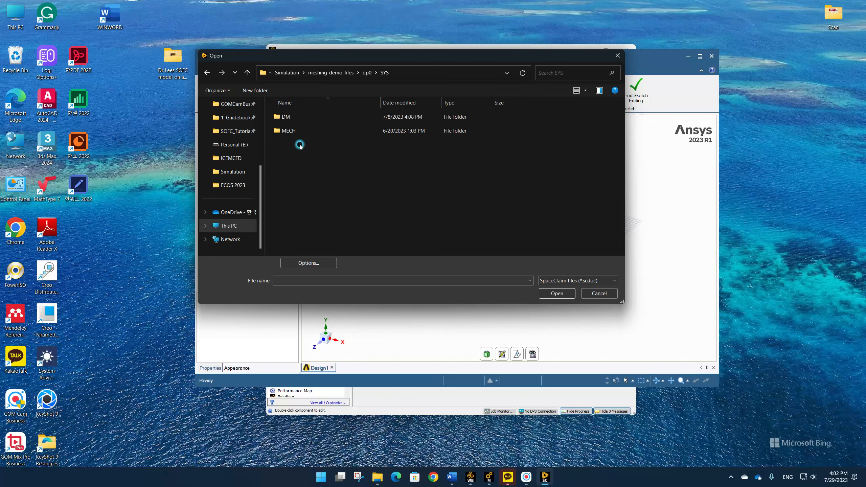
double_click(295, 117)
click(294, 120)
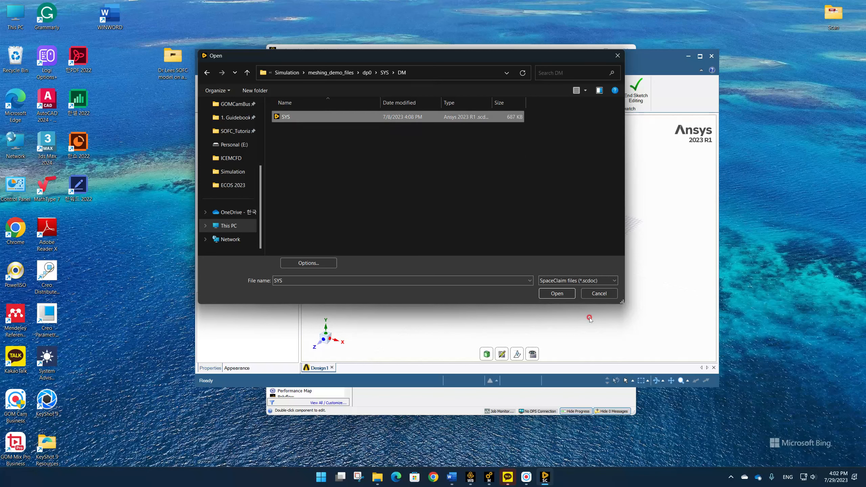
click(554, 293)
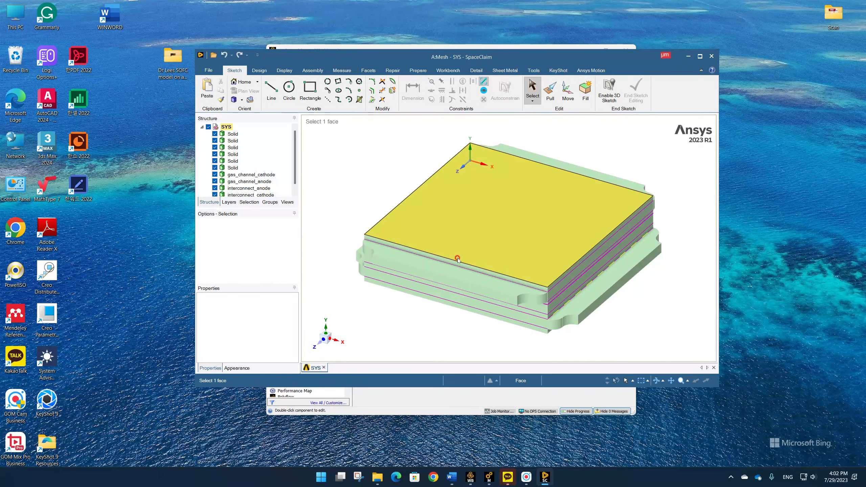
Step: Maximize the SpaceClaim window and run the Workbench Share tool to check the fuel cell model's shared topology
click(699, 55)
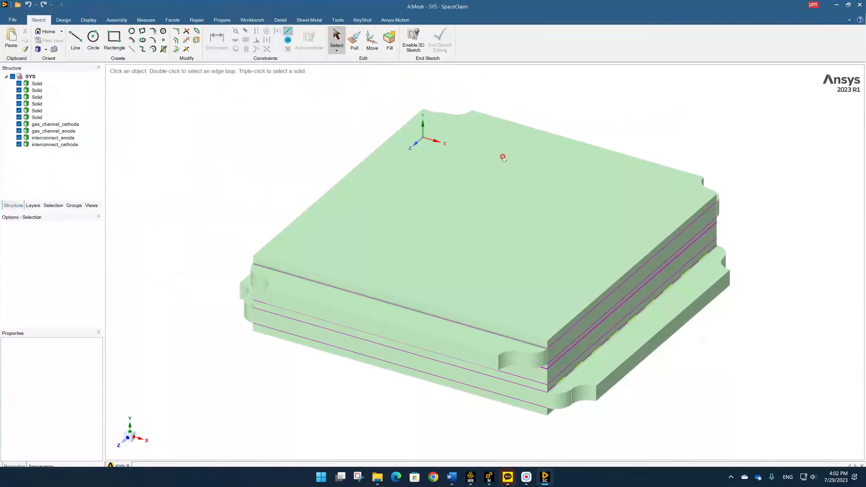
mouse_move(533, 275)
middle_down()
mouse_move(517, 246)
mouse_move(545, 273)
mouse_move(533, 260)
middle_up()
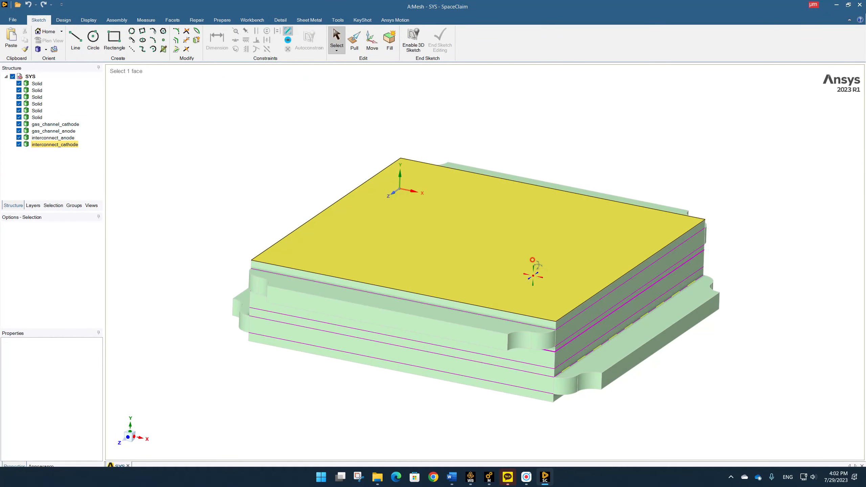
click(252, 19)
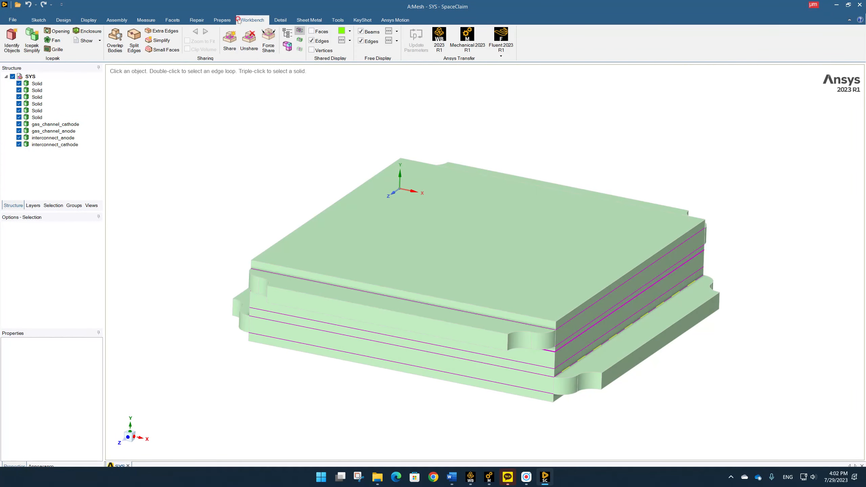
click(235, 50)
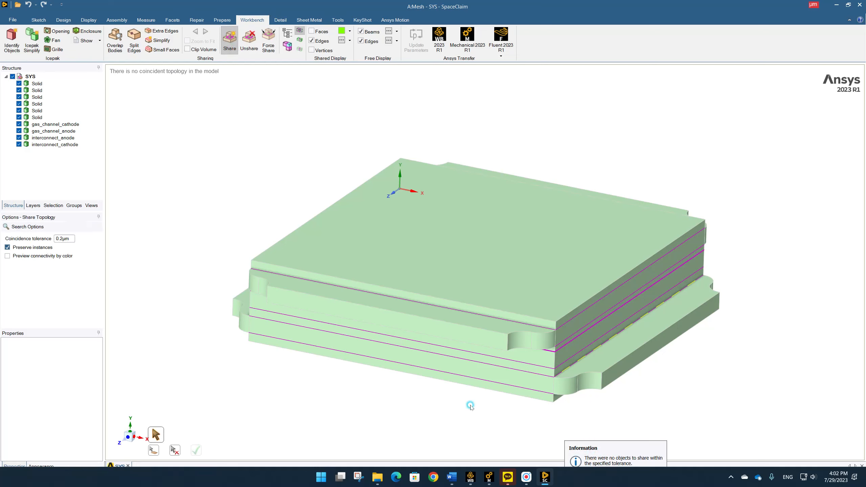
Step: Leave SpaceClaim for the Workbench project and open the Mesh cell of system A for editing in Meshing
click(543, 473)
click(544, 474)
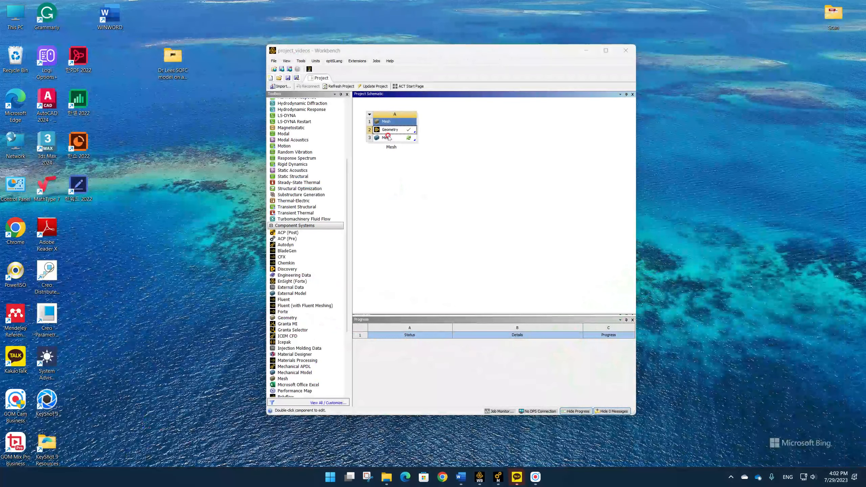
double_click(388, 136)
right_click(388, 137)
click(409, 181)
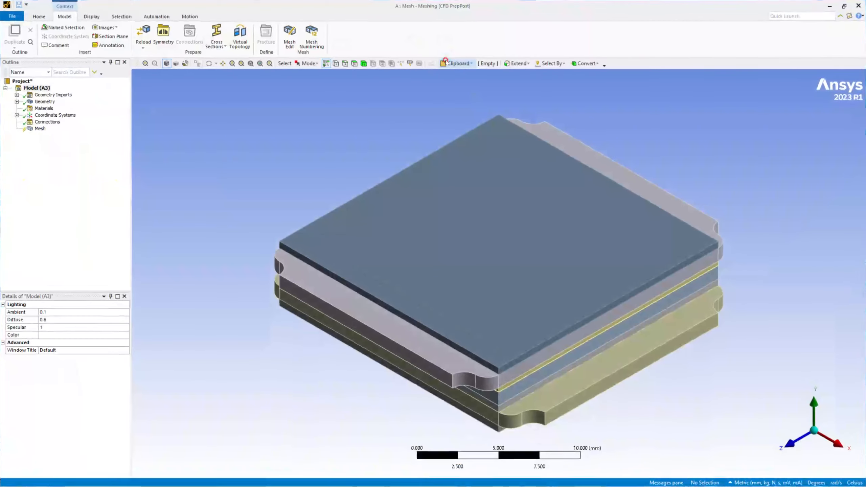
Step: Set the mesh's physics preference to CFD and its element size to 0.1 mm
middle_drag(436, 213, 456, 201)
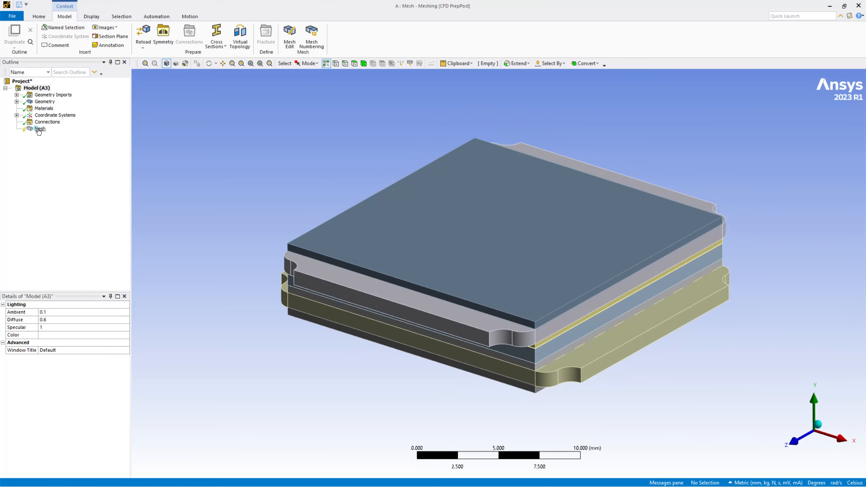
click(39, 129)
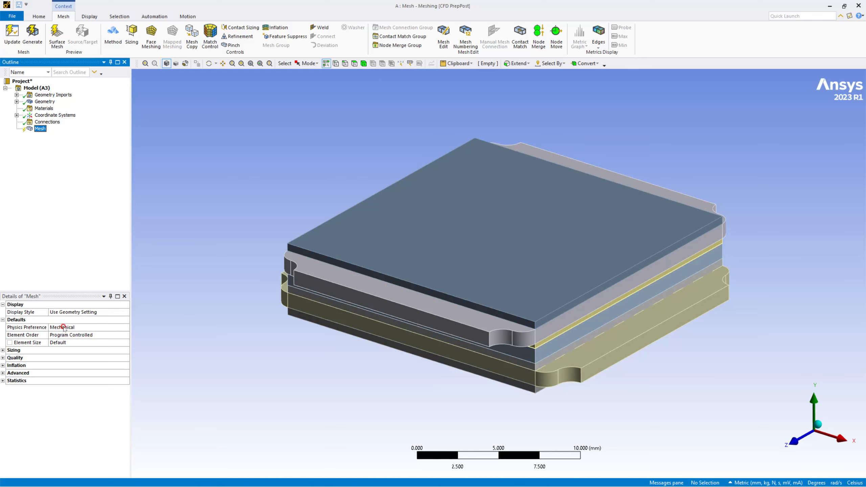
click(92, 330)
click(125, 327)
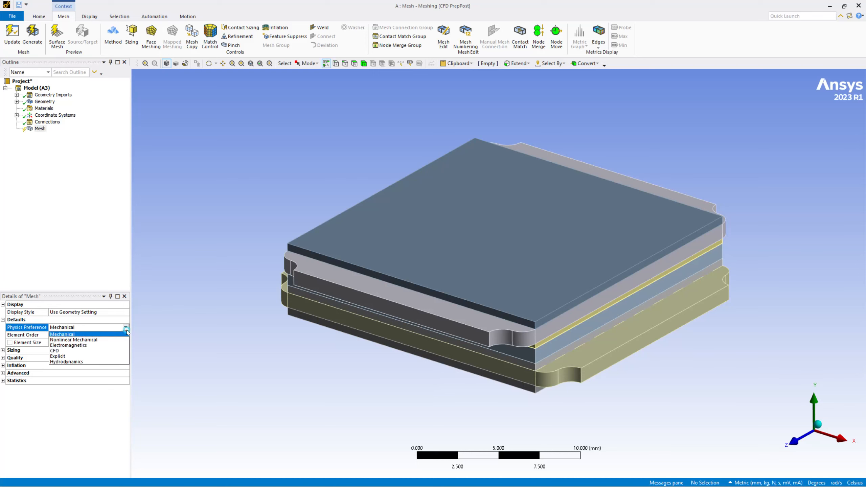
click(88, 350)
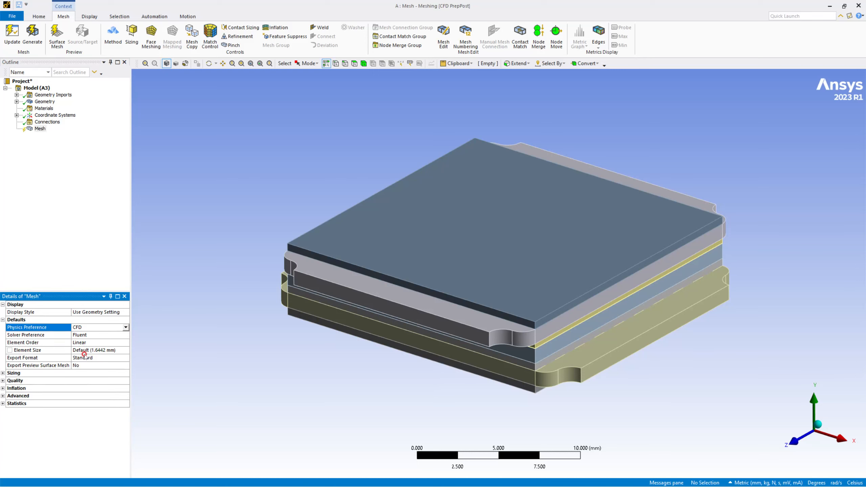
click(91, 350)
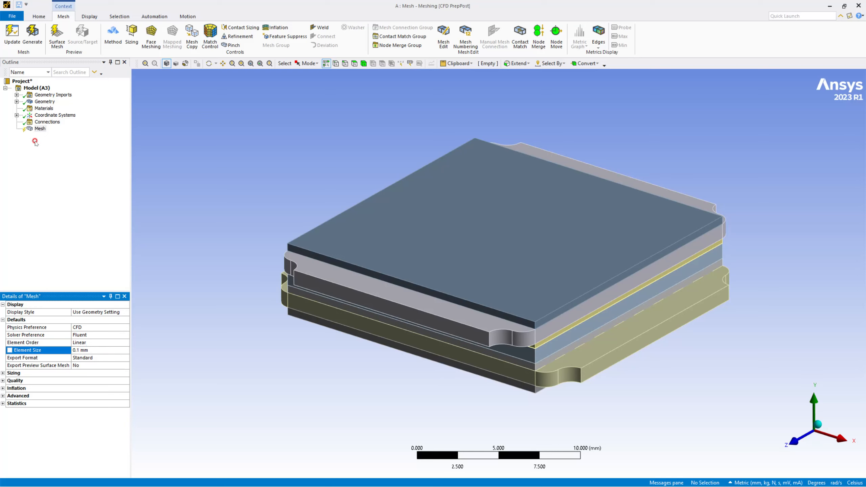
Step: List the bodies of the SYS geometry and select the first solid to identify which fuel cell layer it is
click(44, 102)
click(16, 101)
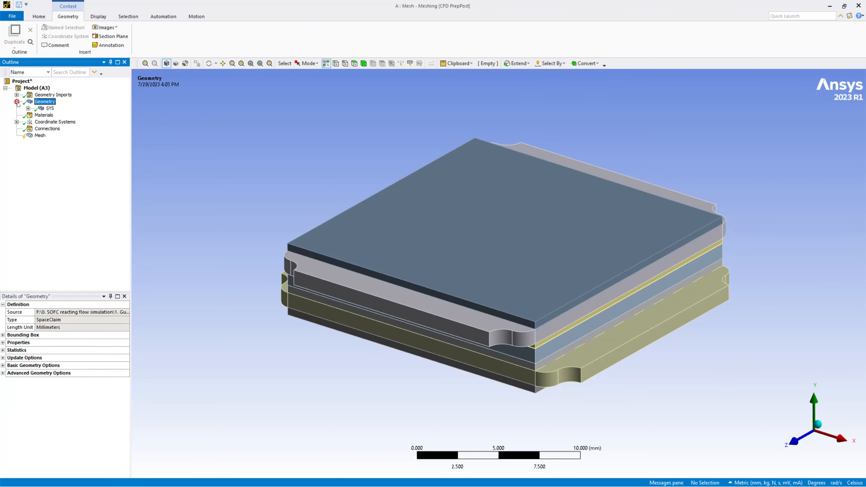
click(28, 109)
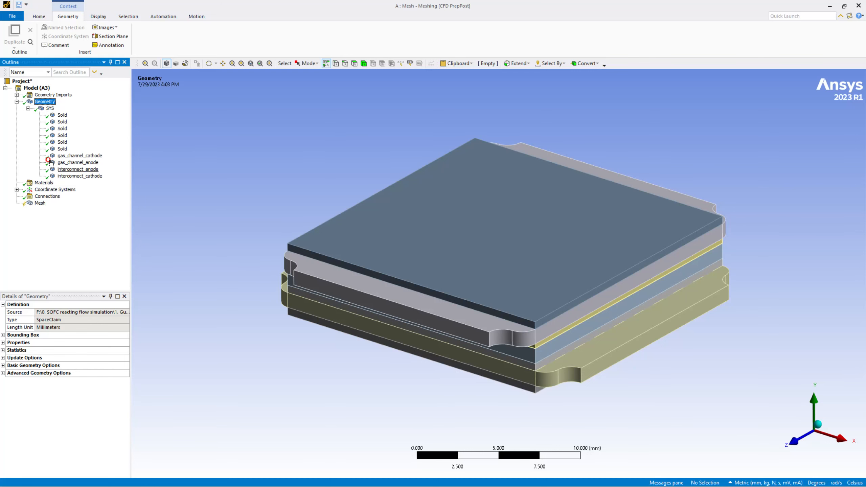
click(64, 116)
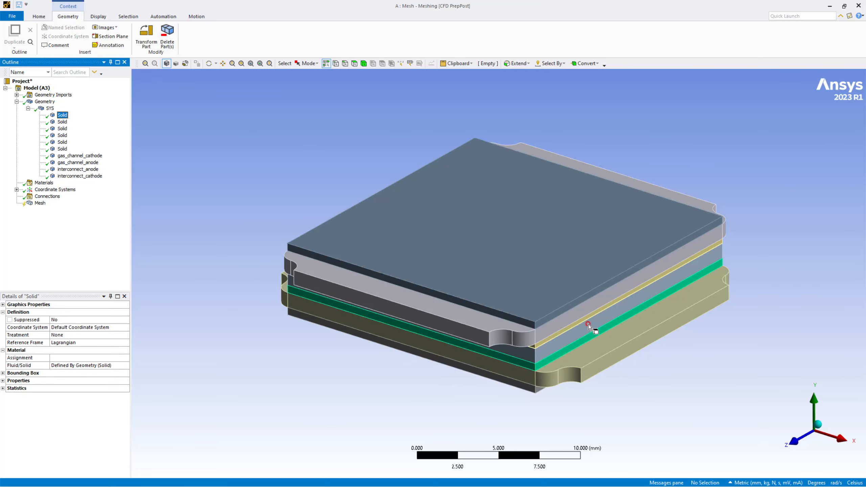
scroll(590, 329, up, 3)
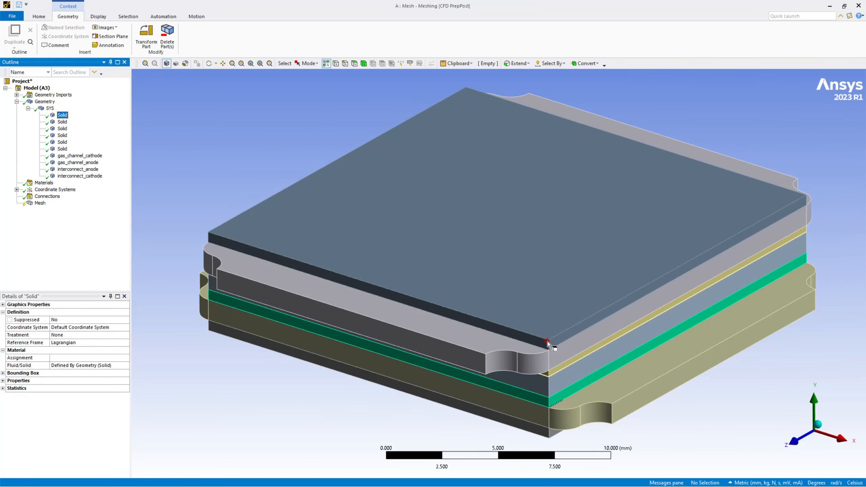
scroll(547, 338, up, 2)
ctrl+middle_drag(566, 370, 477, 250)
scroll(481, 259, up, 1)
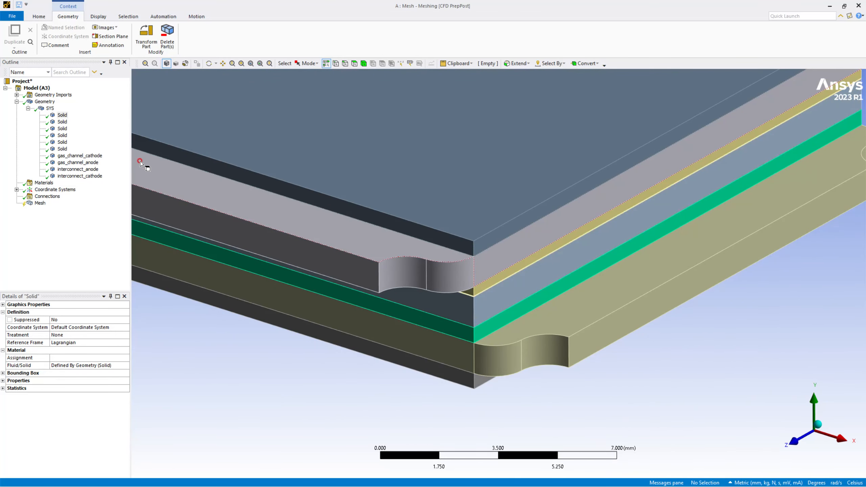
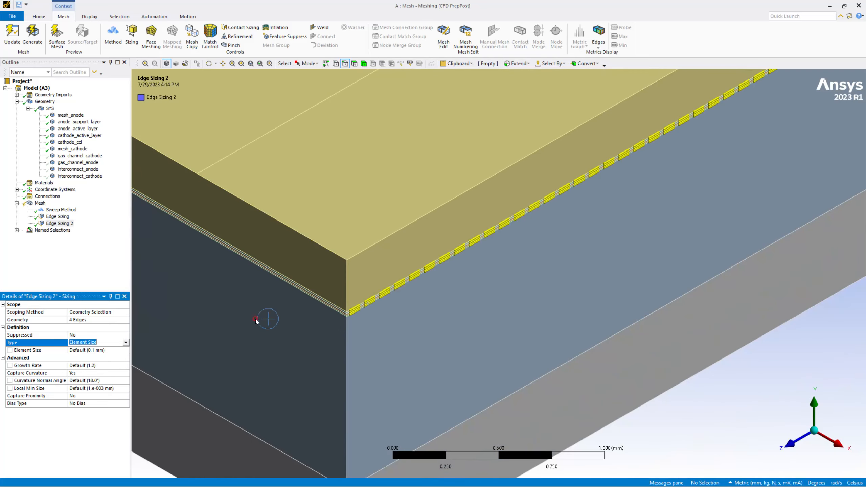
Step: Try to rescope Edge Sizing 2 by extending one long thin-layer edge at the near corner to its adjacent edges
scroll(267, 319, up, 5)
scroll(273, 314, up, 5)
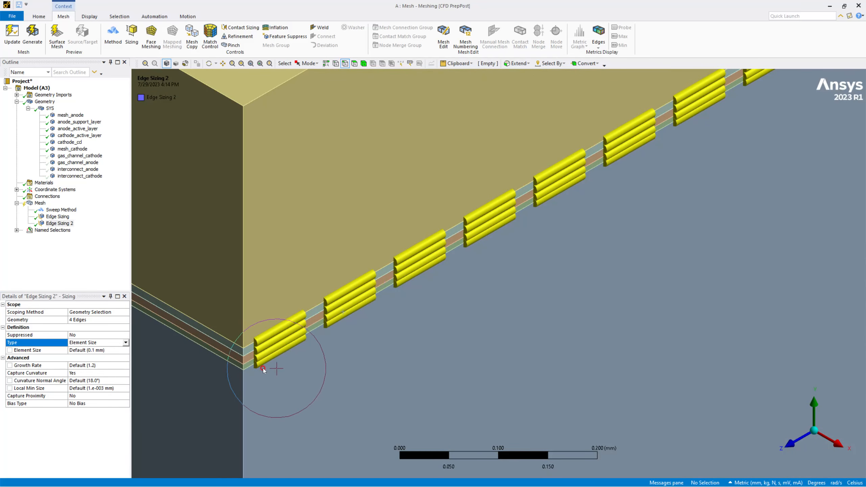
click(85, 321)
click(227, 347)
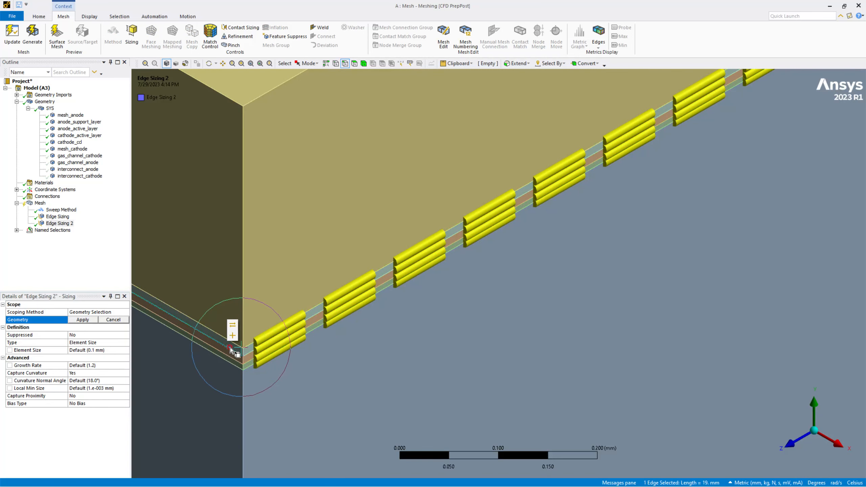
click(525, 66)
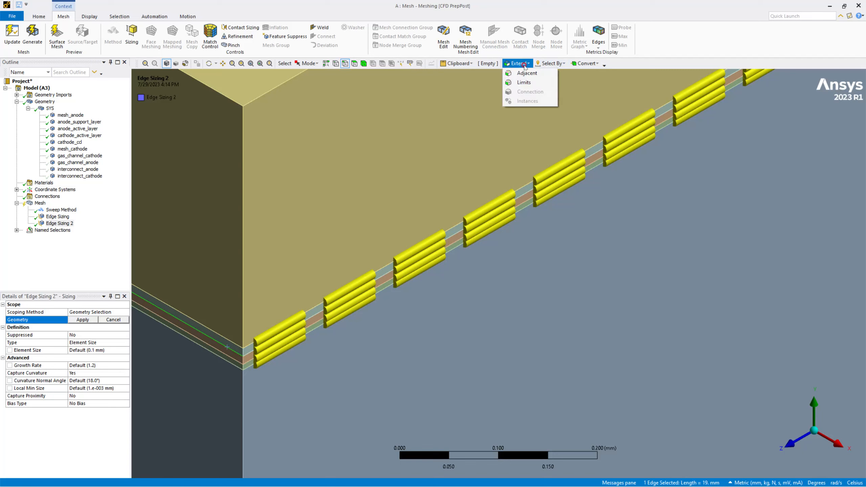
click(527, 75)
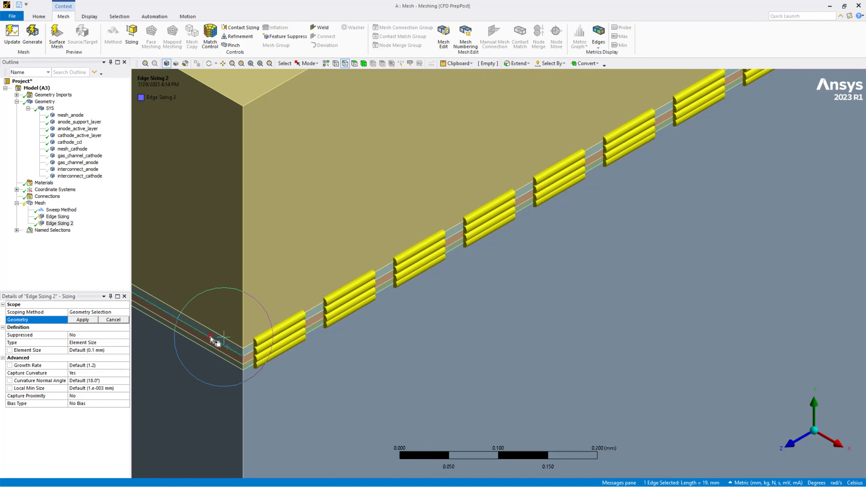
click(257, 372)
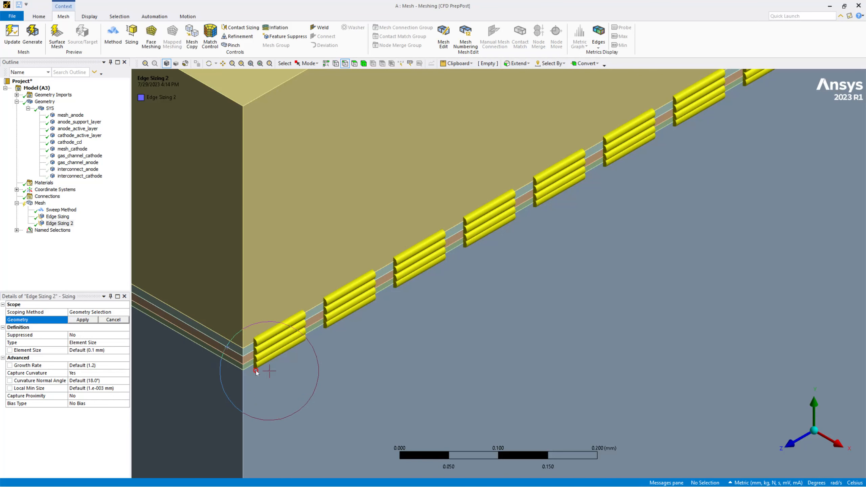
click(81, 320)
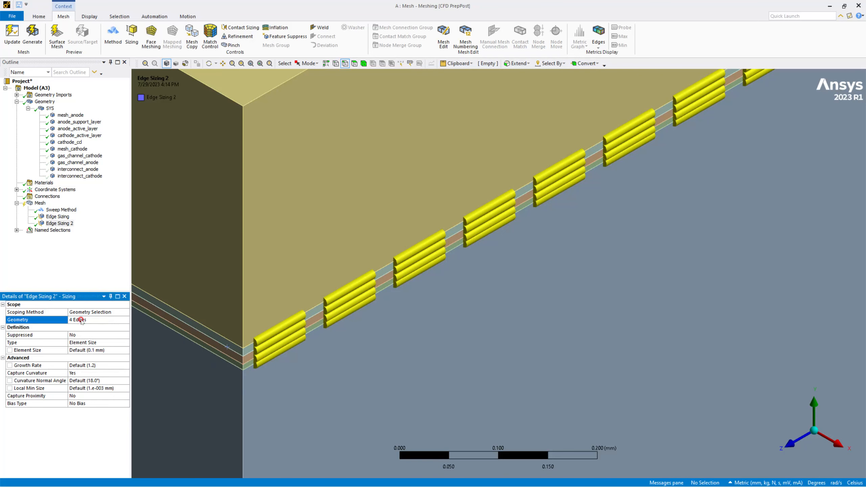
Step: Add the four long thin-layer edges on the darker side of the near corner to the Edge Sizing 2 scope
click(232, 365)
click(239, 354)
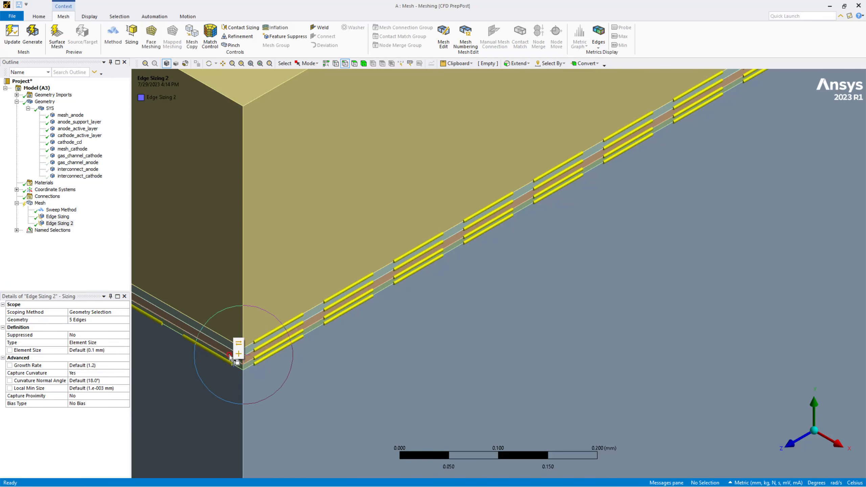
click(219, 352)
click(225, 339)
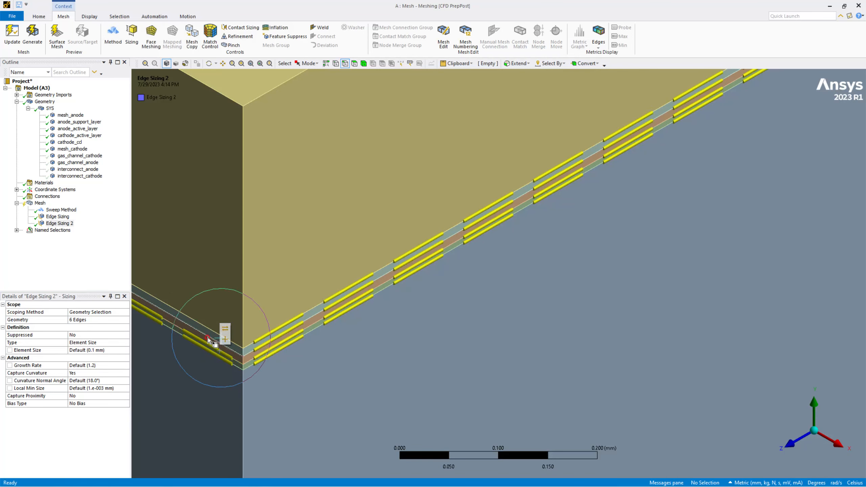
click(209, 337)
click(214, 324)
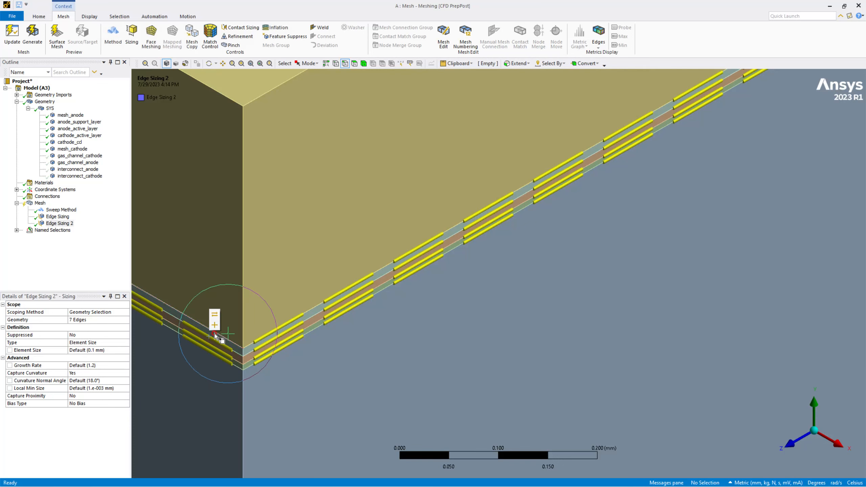
click(217, 336)
click(215, 324)
Step: Add six long thin-layer edges at the opposite corner to the Edge Sizing 2 scope: four on the lighter side, two on the darker side
scroll(215, 280, up, 3)
scroll(214, 280, down, 10)
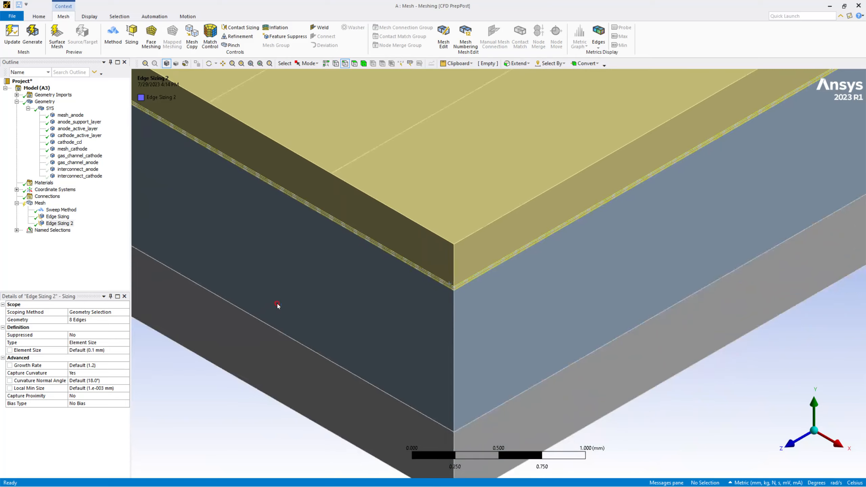
scroll(354, 281, down, 2)
scroll(472, 283, up, 4)
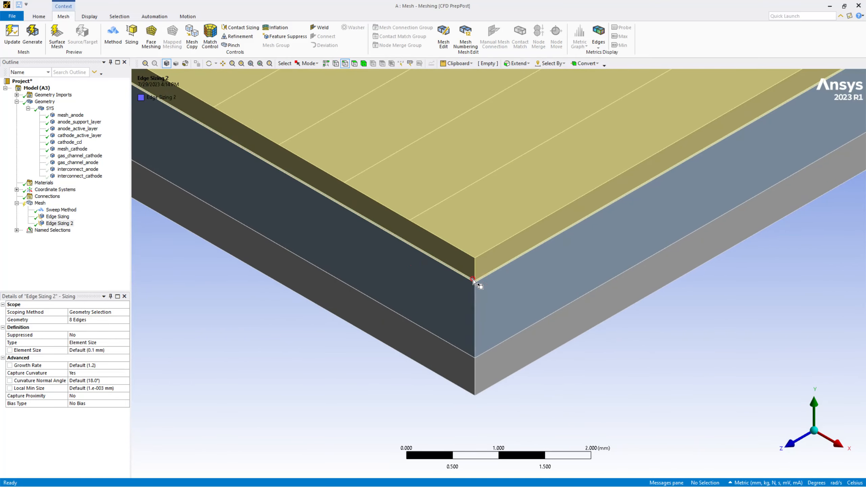
scroll(473, 293, up, 2)
scroll(429, 262, up, 3)
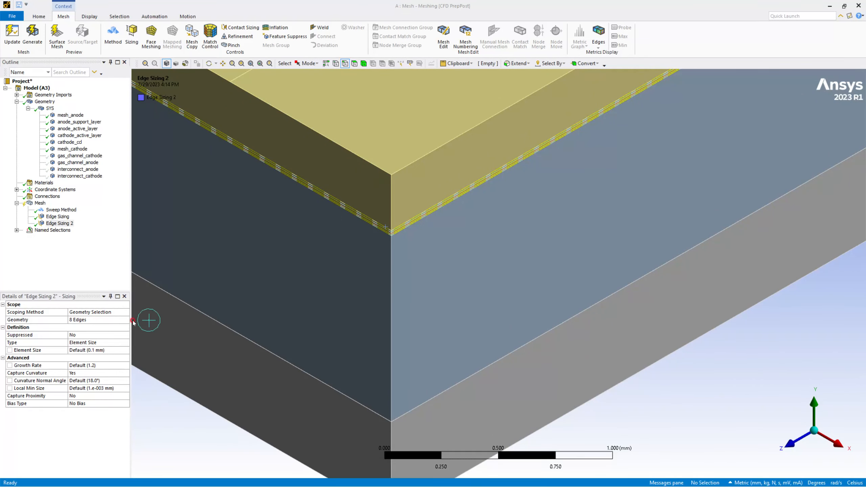
scroll(438, 236, down, 10)
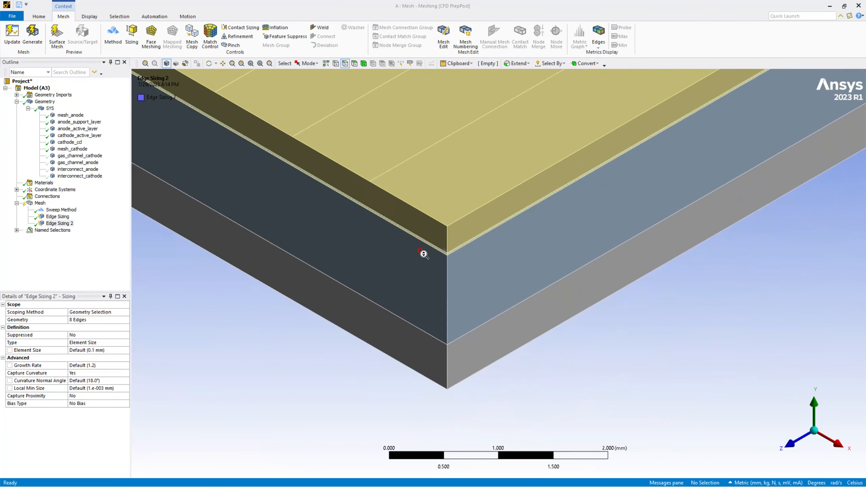
scroll(477, 256, down, 10)
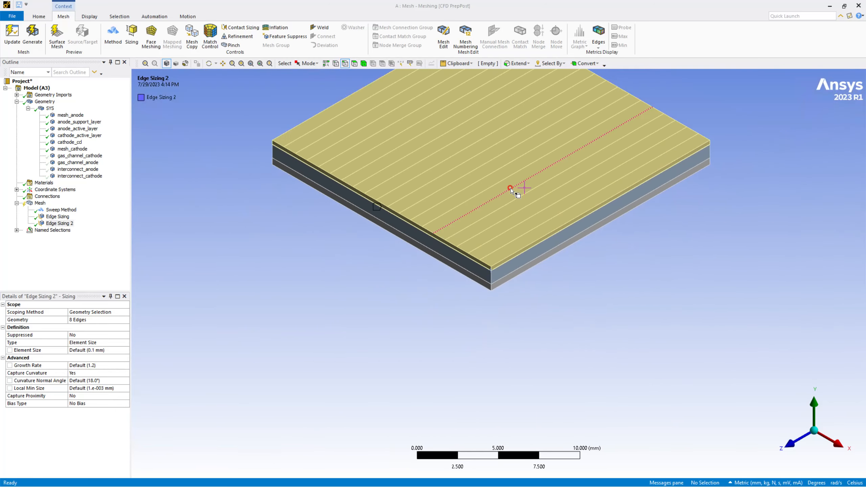
middle_drag(477, 289, 436, 118)
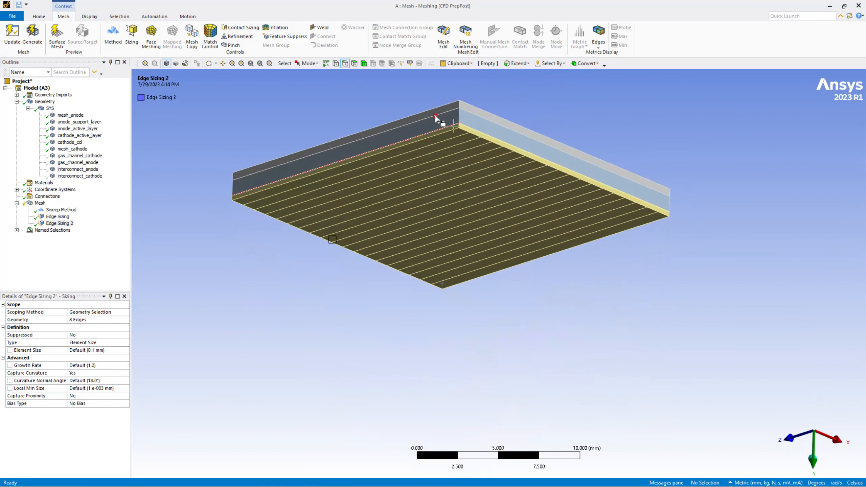
drag(475, 154, 479, 151)
drag(479, 203, 599, 315)
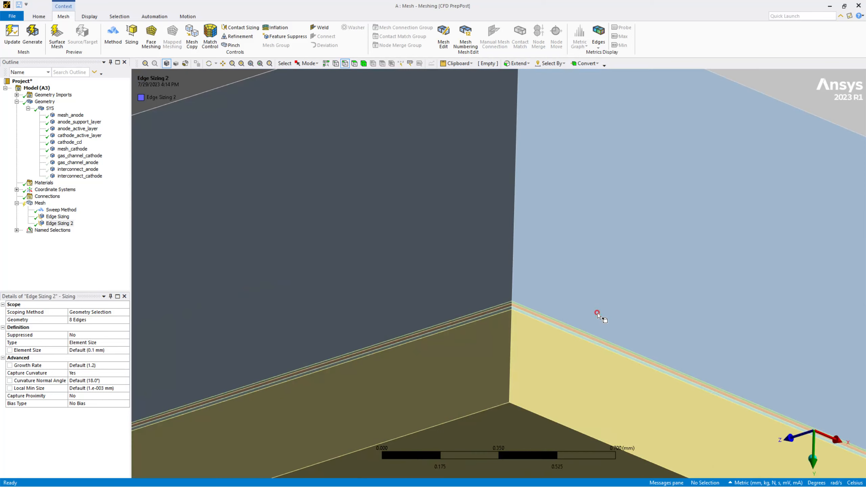
drag(450, 261, 573, 366)
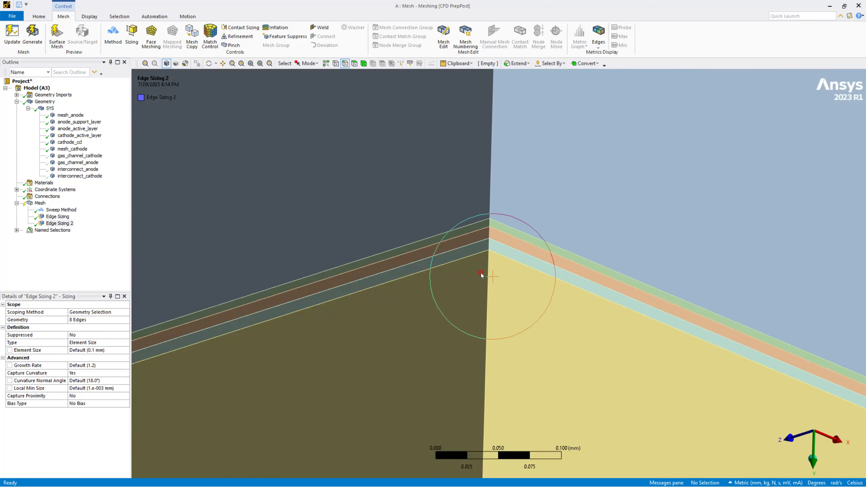
click(517, 230)
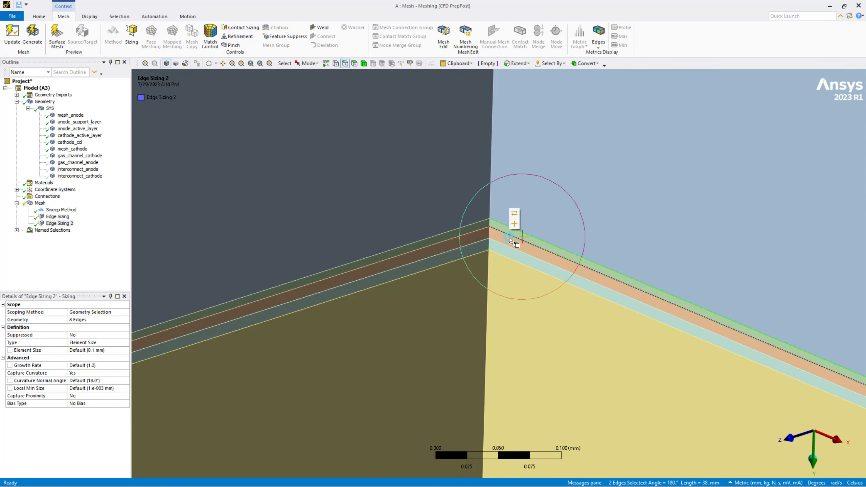
ctrl+click(511, 248)
ctrl+click(510, 246)
ctrl+click(511, 258)
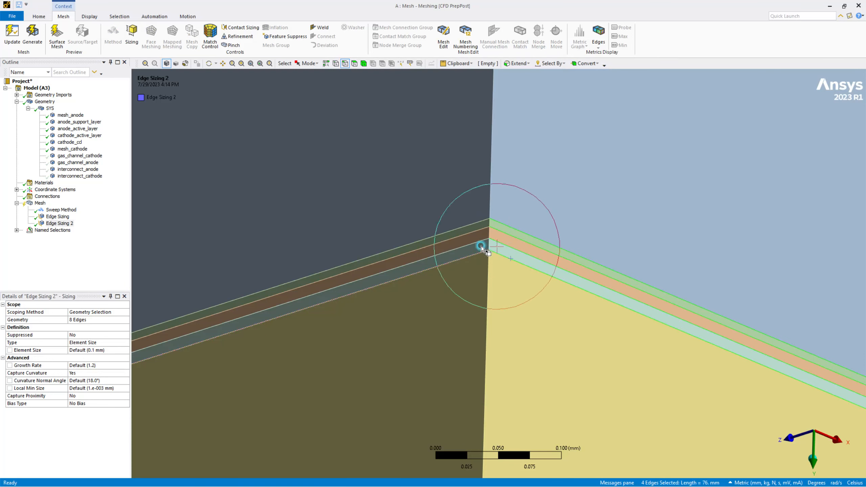
ctrl+click(453, 231)
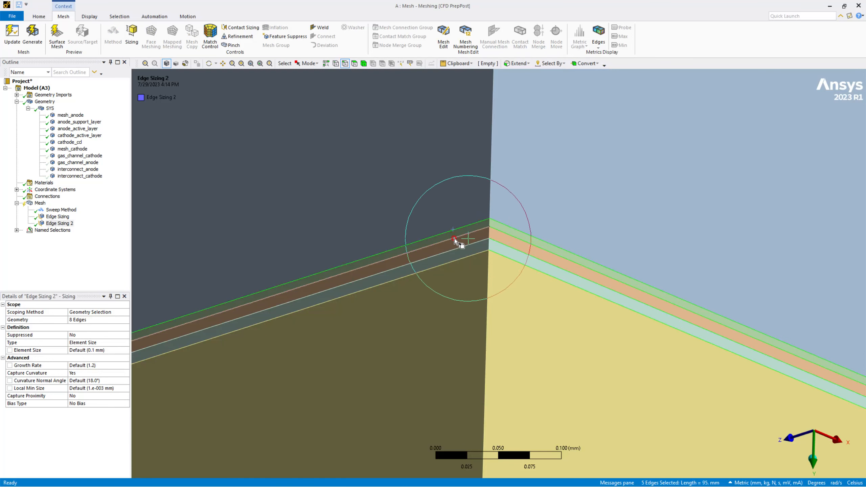
ctrl+click(455, 239)
click(460, 228)
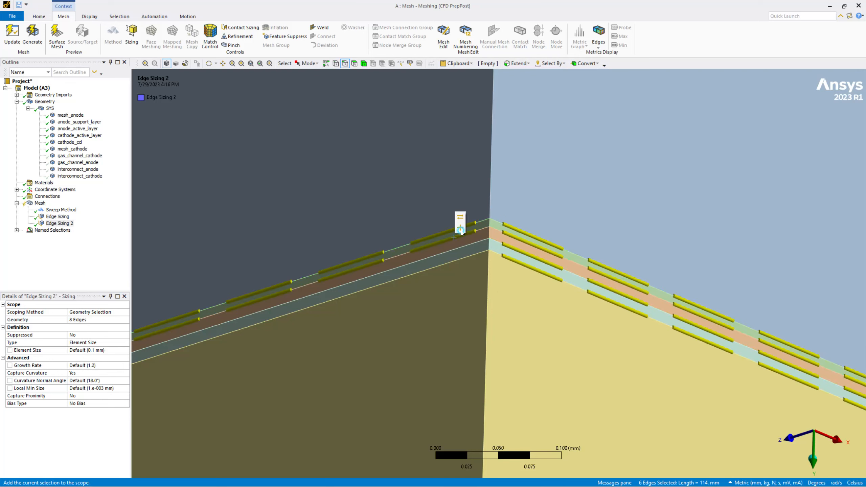
Step: Add the remaining two long thin-layer edges on the darker side of that corner to the Edge Sizing 2 scope
click(461, 248)
ctrl+click(461, 258)
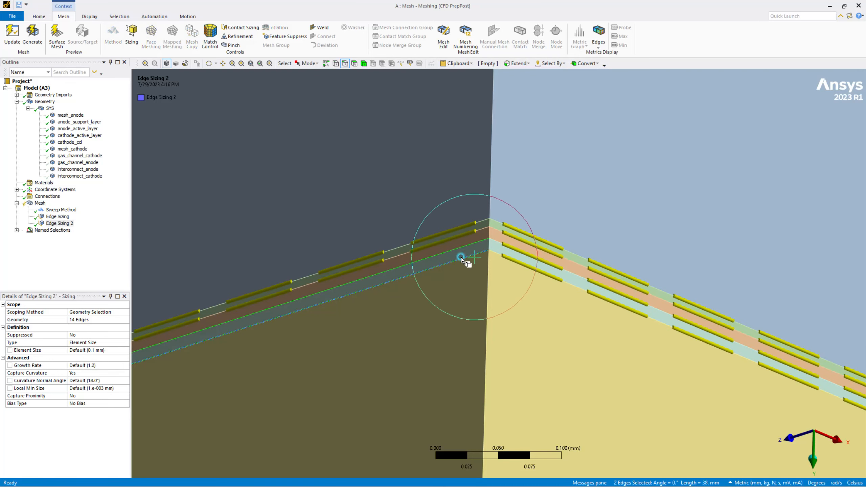
click(466, 243)
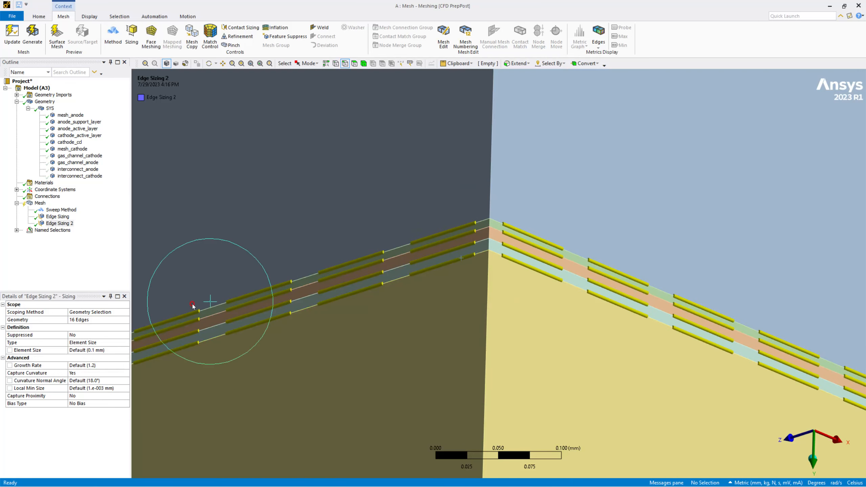
Step: Select the three thin layer bodies between the beige and blue-grey blocks at the near corner and generate the mesh on only those bodies
middle_drag(477, 261, 492, 194)
click(816, 423)
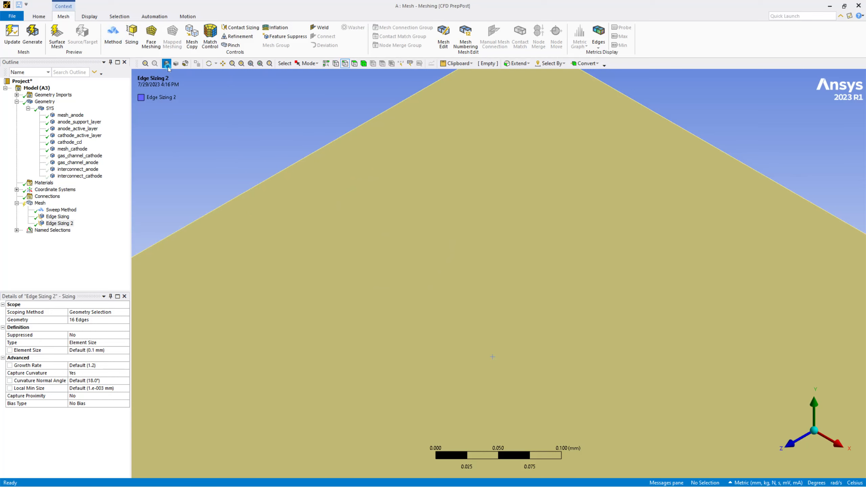
click(146, 64)
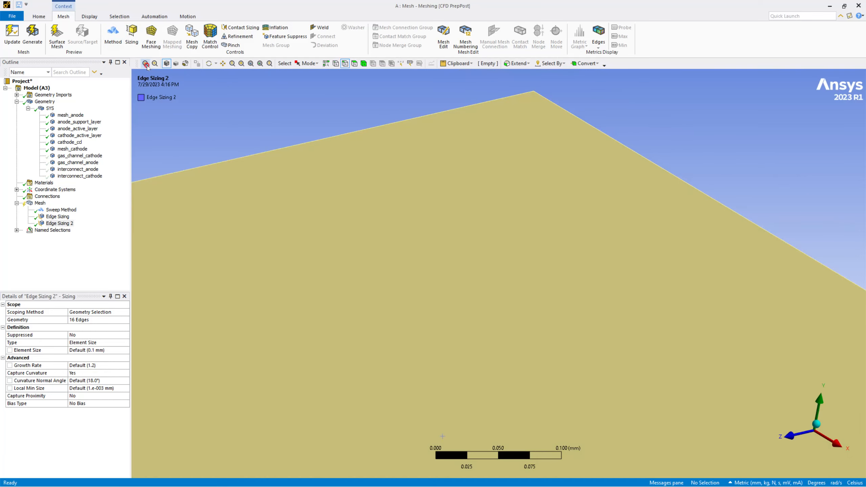
click(250, 64)
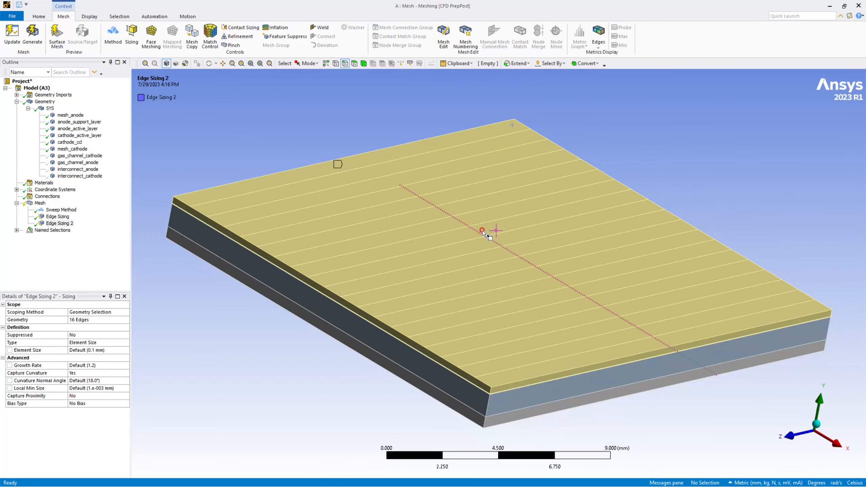
click(819, 427)
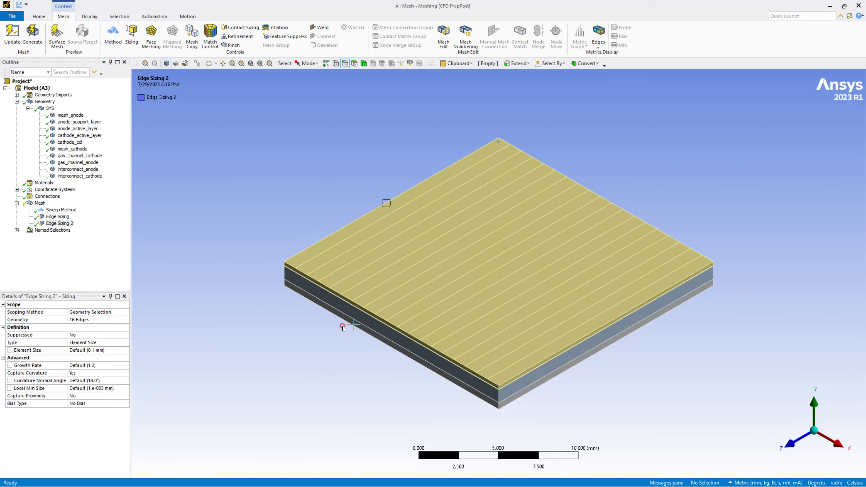
middle_drag(445, 355, 456, 319)
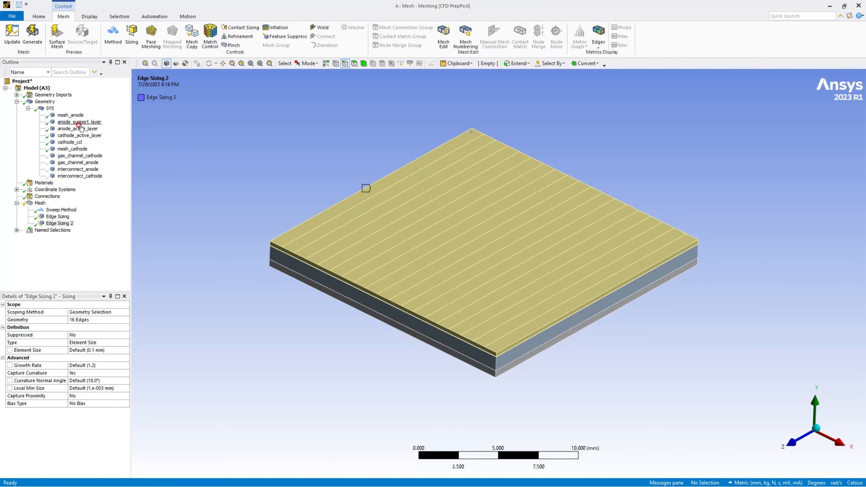
scroll(494, 353, up, 5)
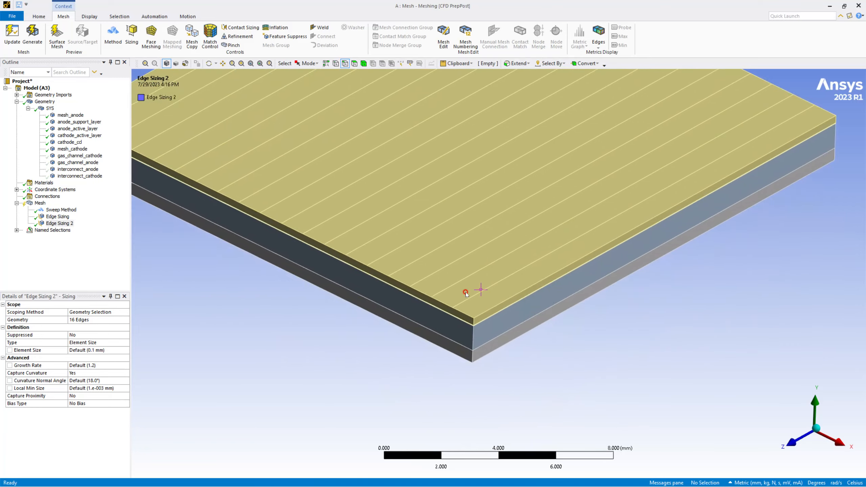
scroll(465, 293, up, 10)
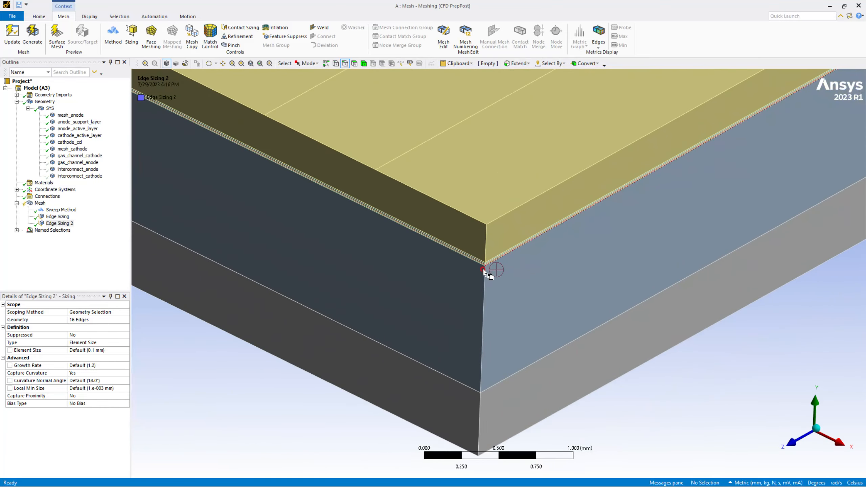
scroll(484, 272, up, 6)
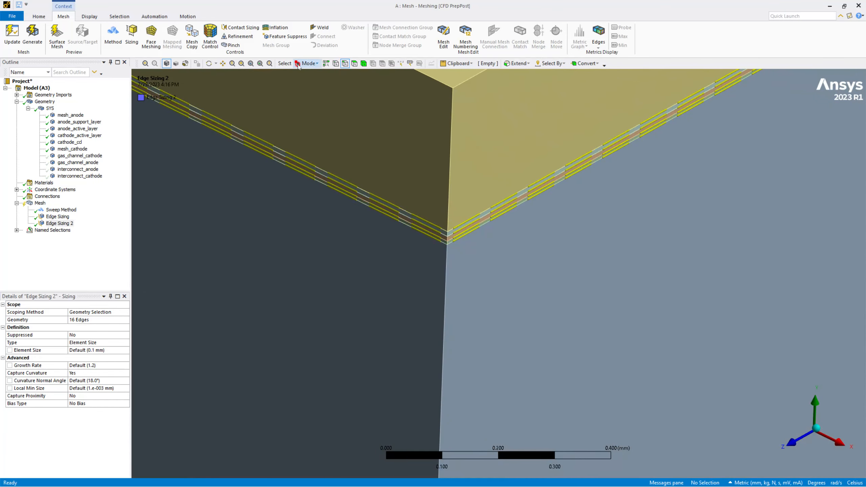
click(363, 63)
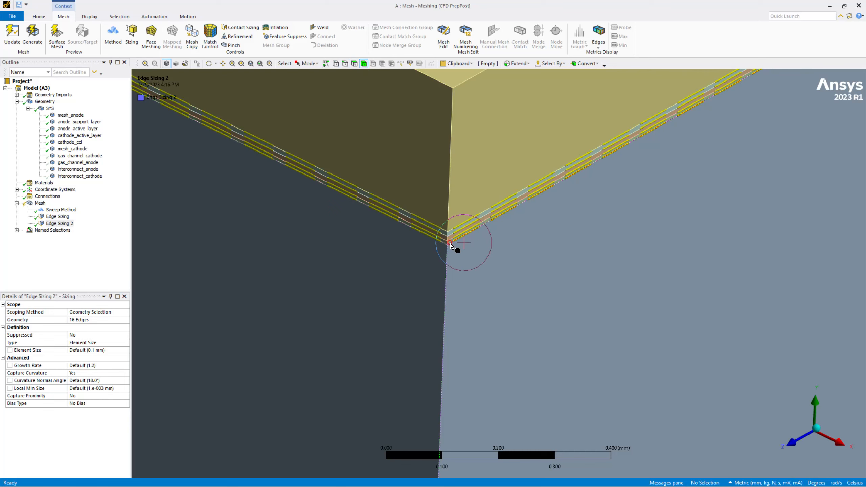
click(450, 244)
right_click(486, 254)
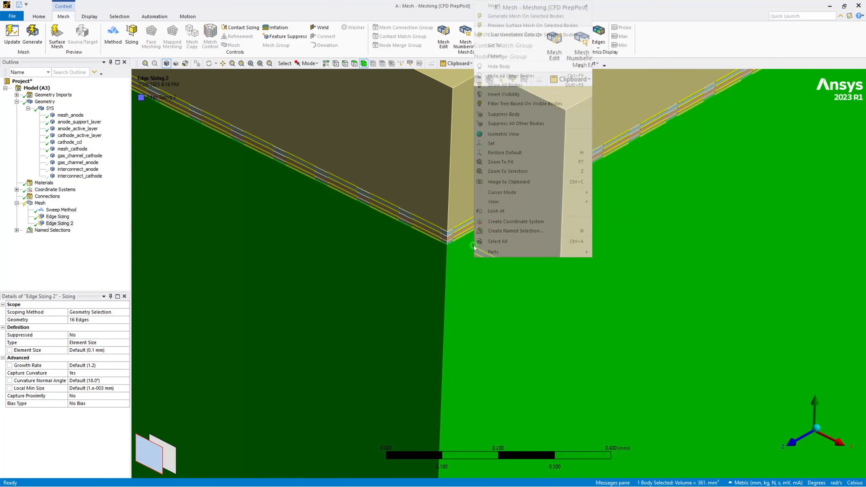
click(454, 241)
ctrl+click(452, 239)
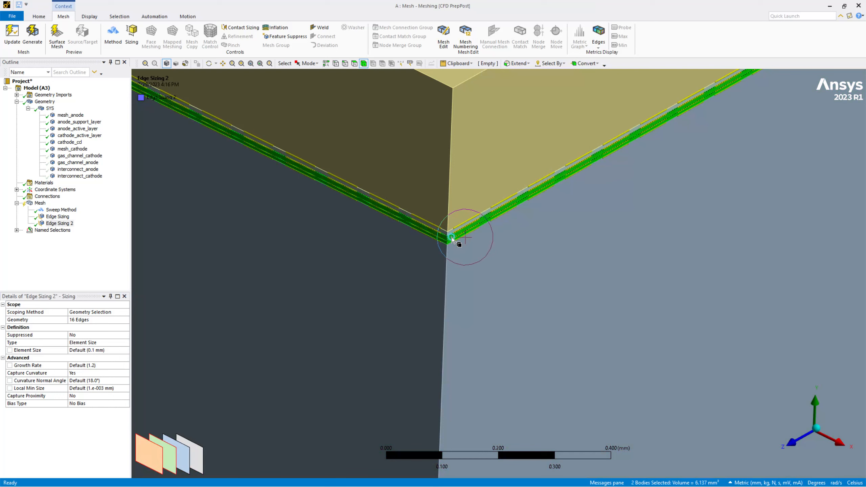
ctrl+click(450, 237)
right_click(451, 228)
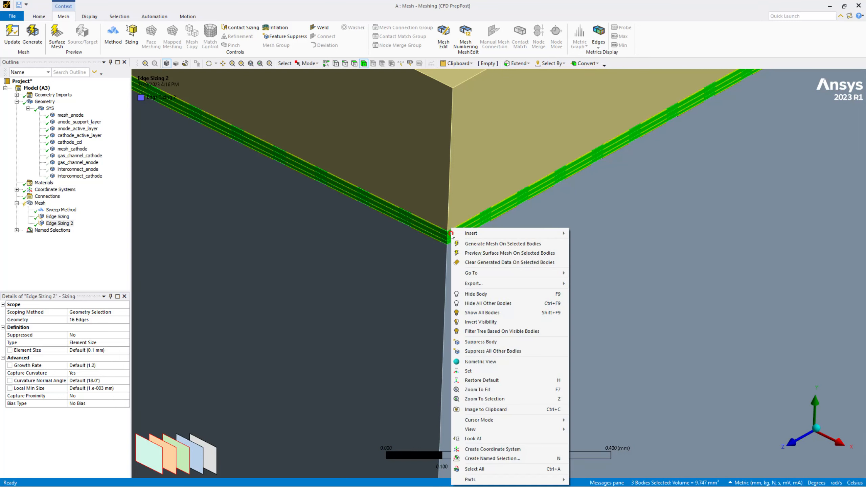
click(471, 243)
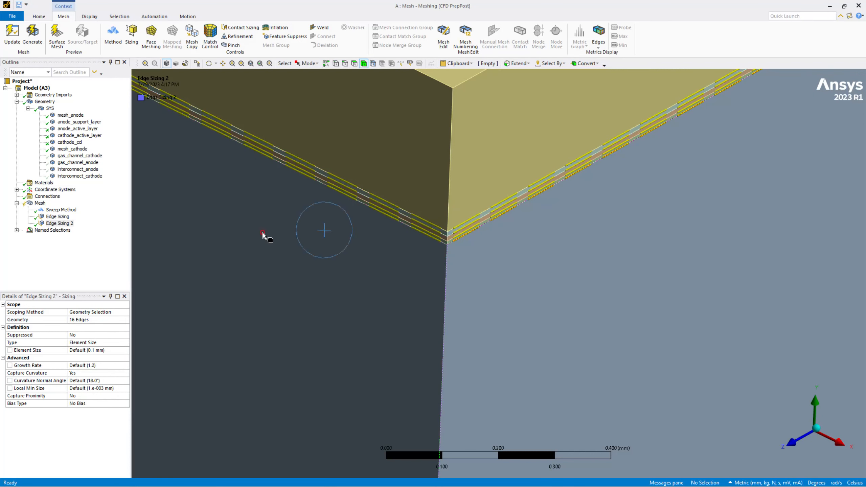
Step: Display the mesh and examine the element pattern on the three thin layers close up at the near corner
click(41, 204)
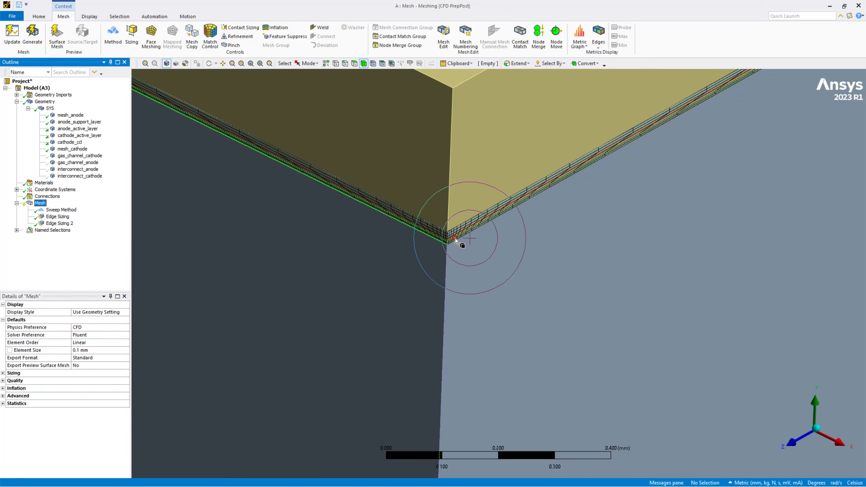
scroll(442, 234, up, 3)
scroll(410, 223, up, 2)
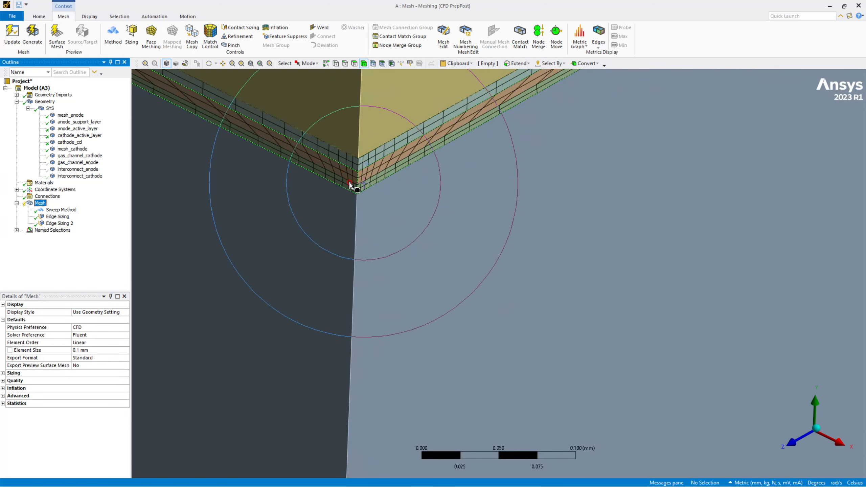
scroll(347, 182, up, 2)
scroll(345, 180, up, 1)
ctrl+middle_drag(325, 177, 464, 277)
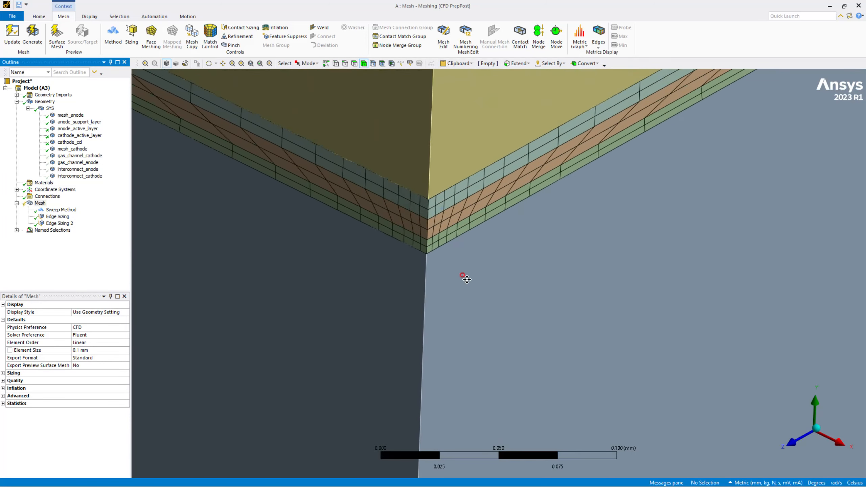
scroll(464, 277, up, 3)
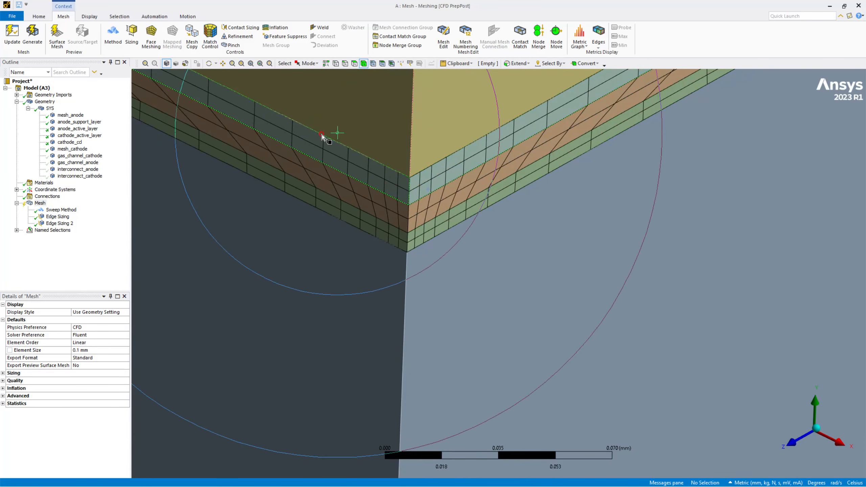
Step: Set the element size of Edge Sizing 2 to 0.1 mm and its Capture Curvature option to No
click(61, 223)
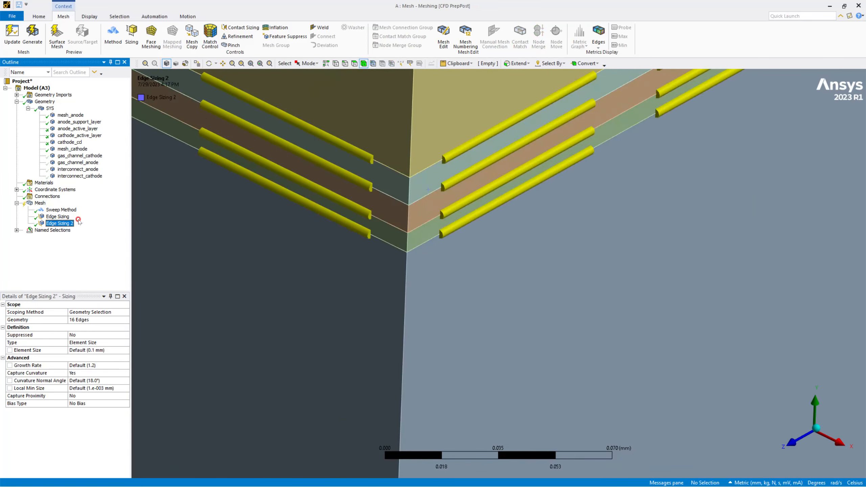
click(90, 351)
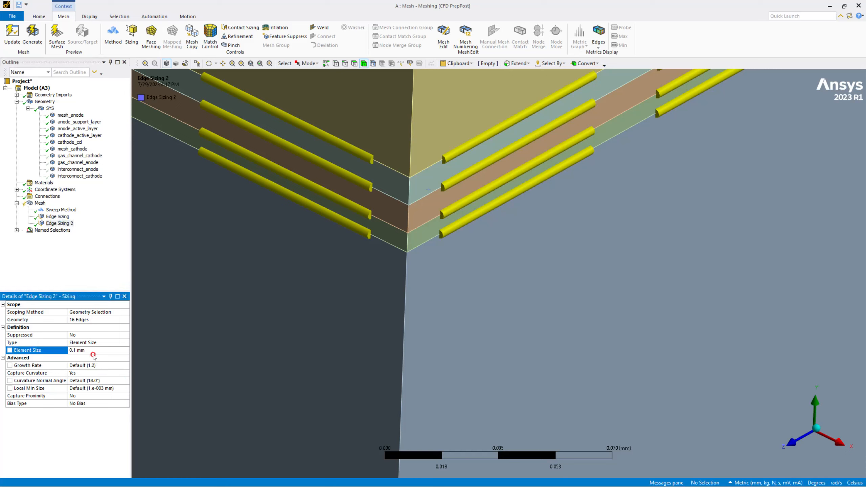
click(82, 372)
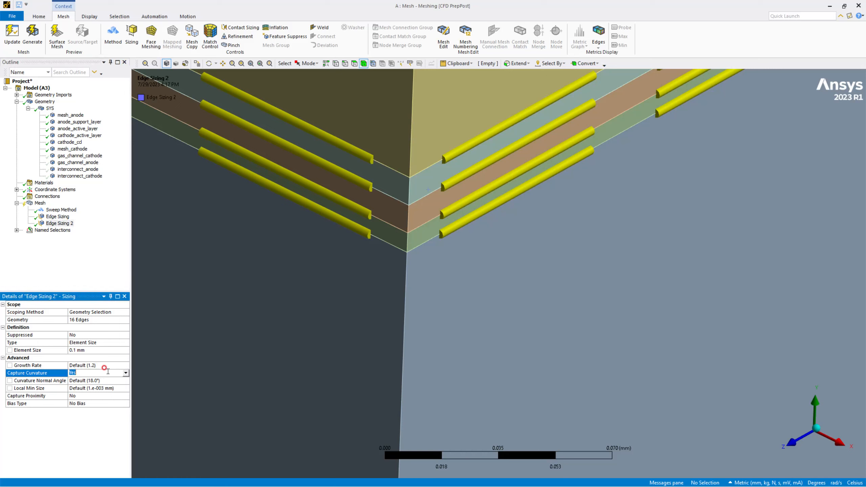
click(125, 374)
click(98, 382)
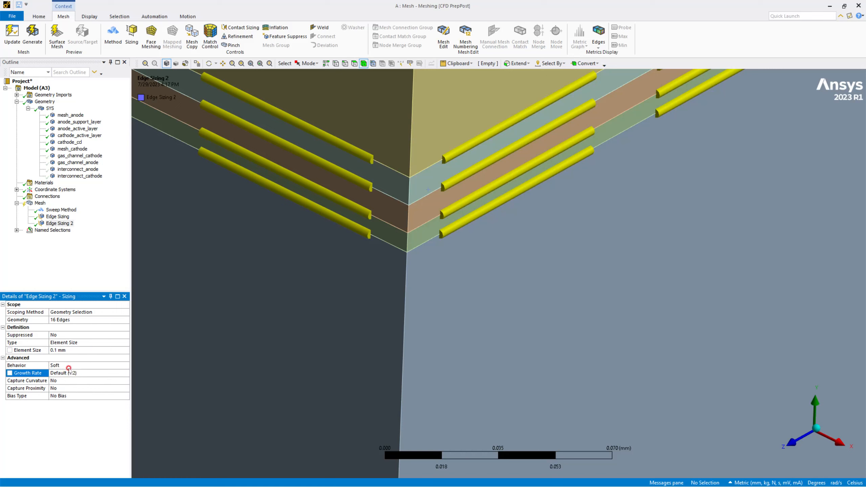
Step: Set the Behavior option of Edge Sizing 2 to Hard
click(88, 365)
click(126, 366)
click(96, 371)
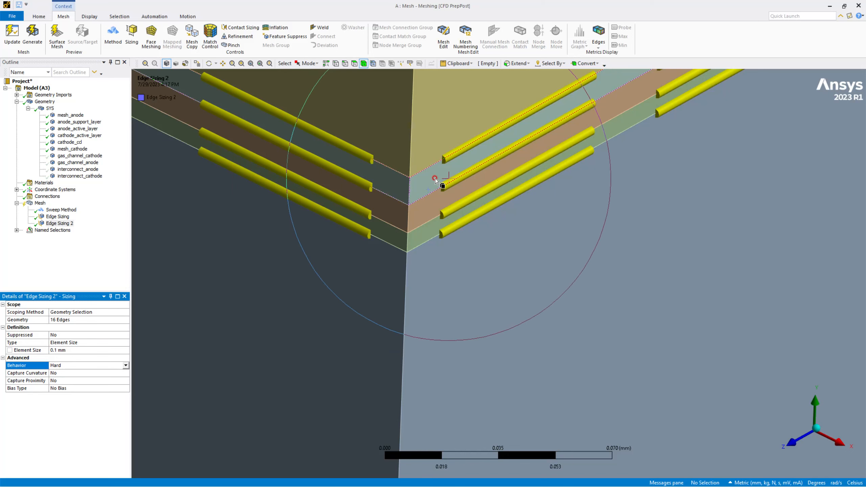
Step: Regenerate the mesh on only the three thin layer bodies at the near corner and display the resulting element pattern
click(425, 216)
ctrl+click(425, 239)
right_click(425, 240)
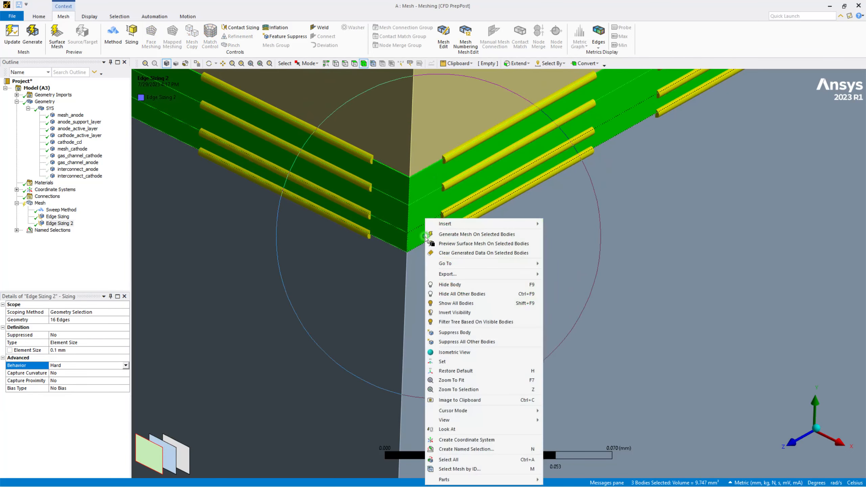
click(478, 234)
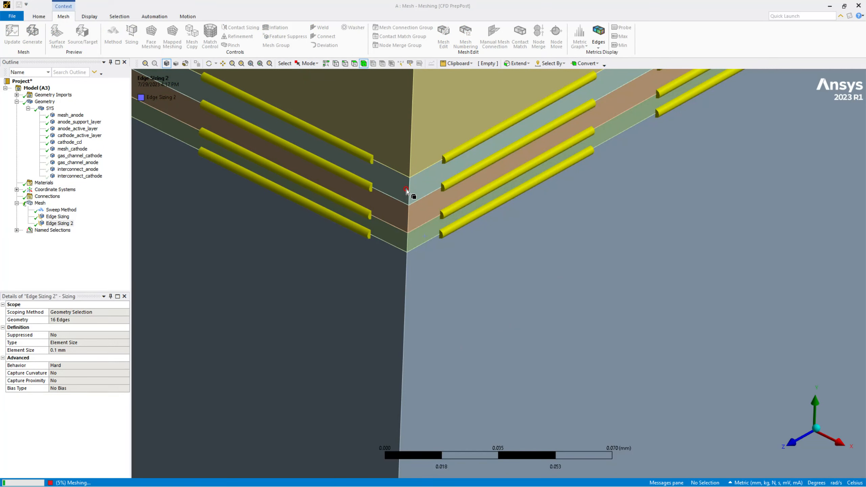
click(40, 202)
middle_drag(338, 165, 327, 166)
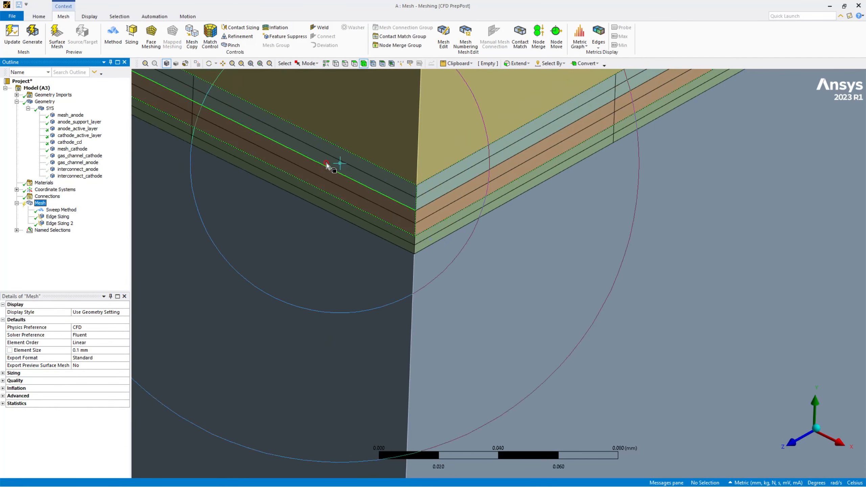
scroll(341, 172, down, 5)
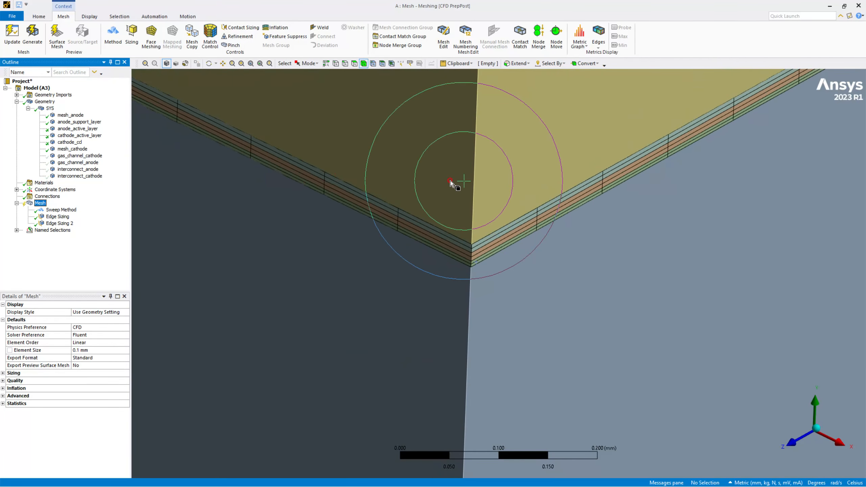
Step: Generate the mesh on only the beige block above the thin layers and inspect it at the near corner
ctrl+middle_drag(412, 209, 489, 196)
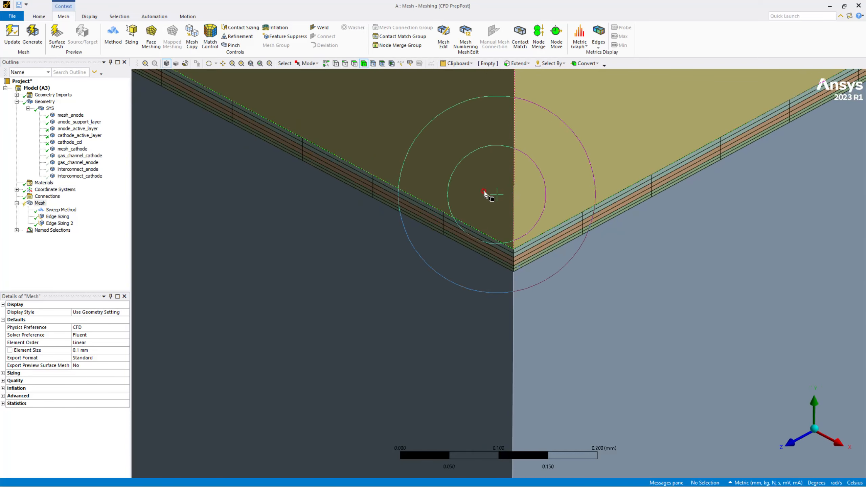
click(487, 184)
right_click(487, 184)
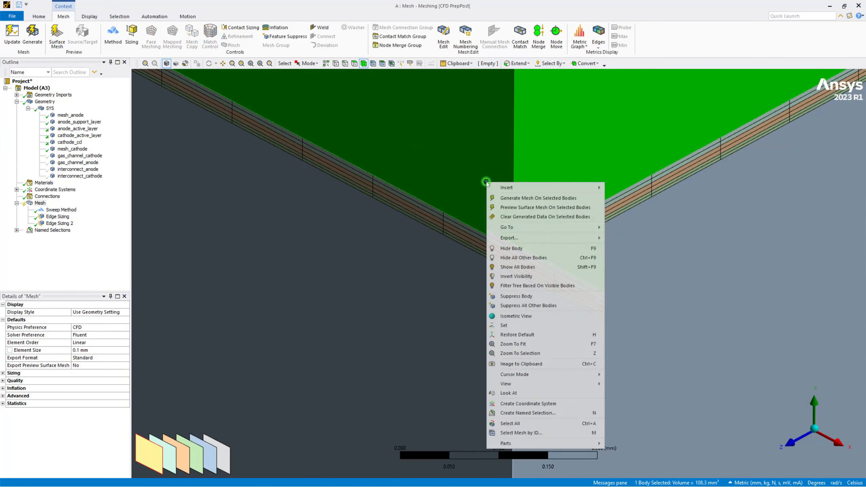
click(536, 201)
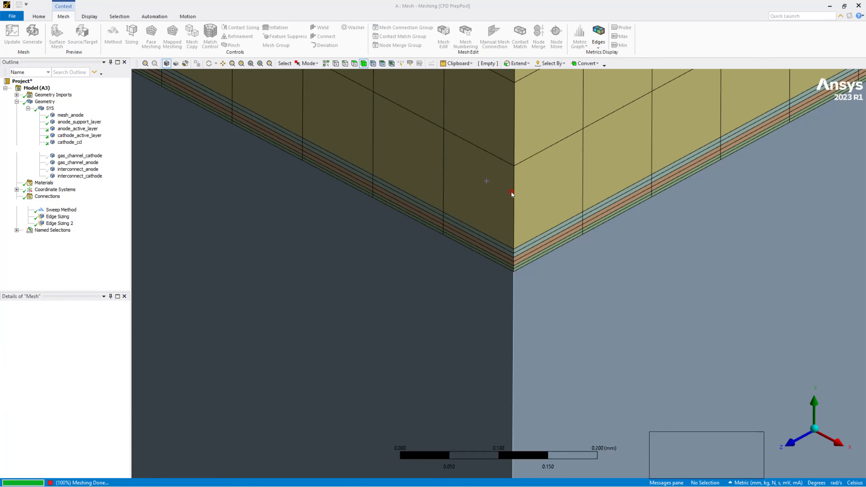
scroll(513, 195, up, 3)
scroll(530, 182, down, 6)
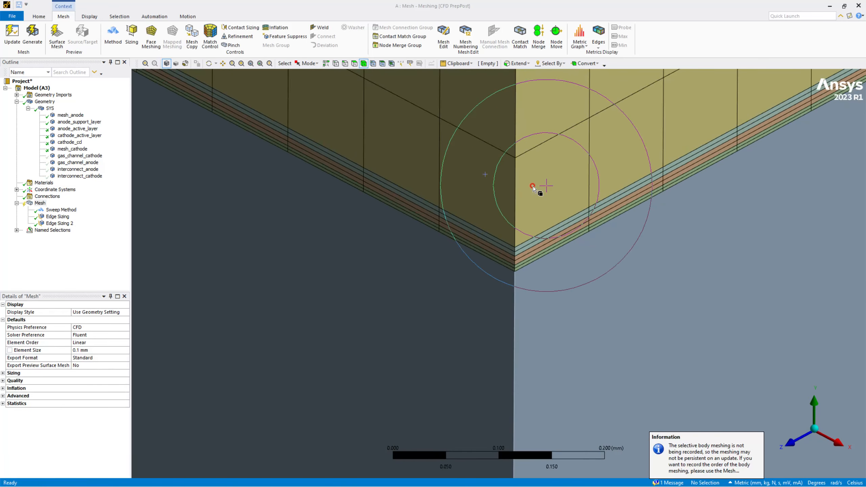
Step: Generate the mesh on only the blue-grey block below the thin layers and check its alignment with them close up
scroll(530, 174, down, 3)
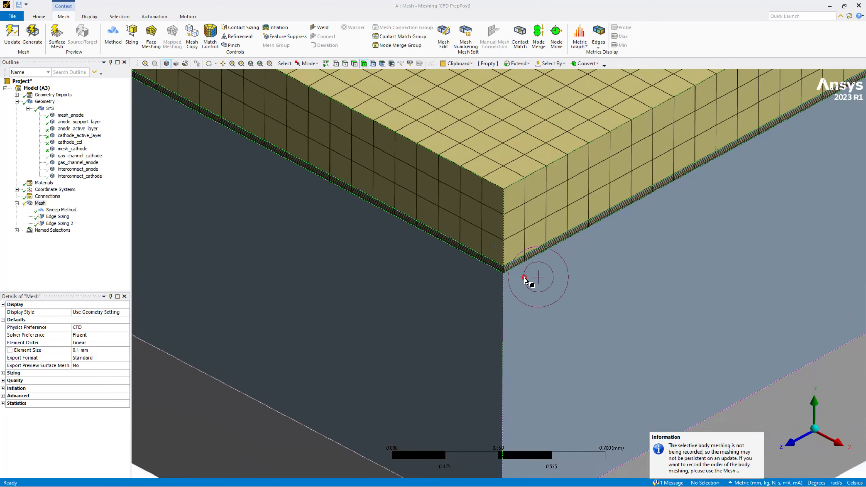
click(525, 296)
right_click(524, 295)
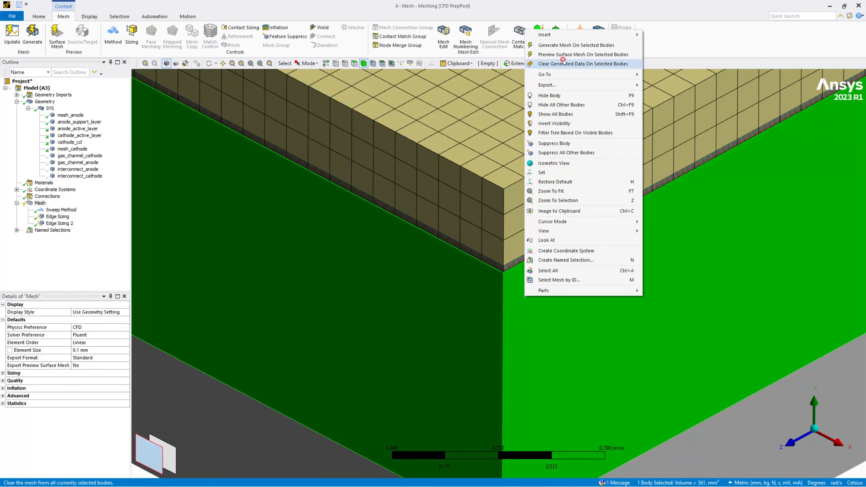
click(563, 46)
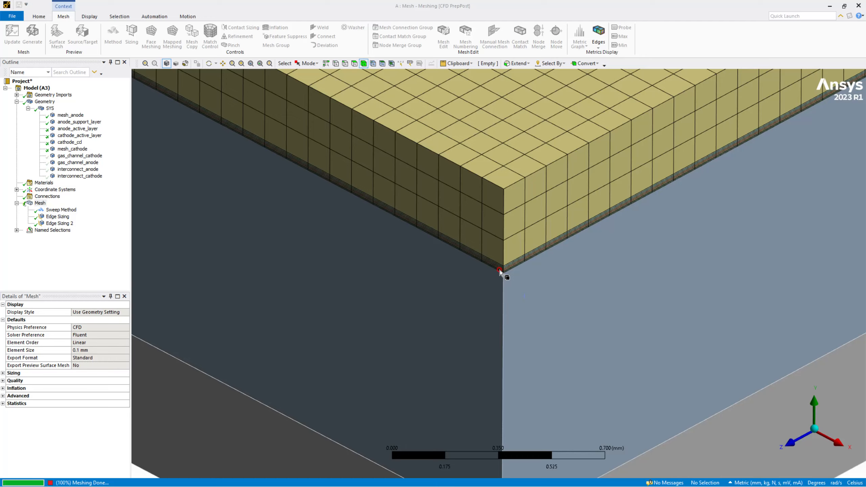
scroll(498, 272, up, 1)
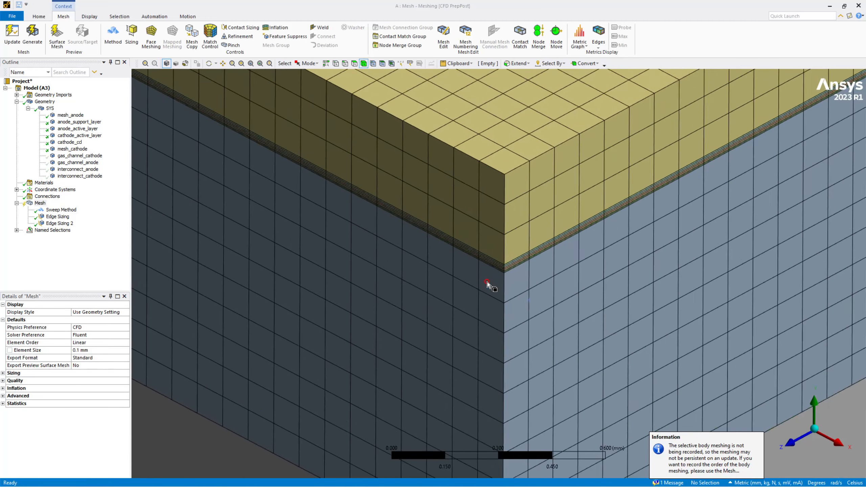
scroll(488, 284, up, 10)
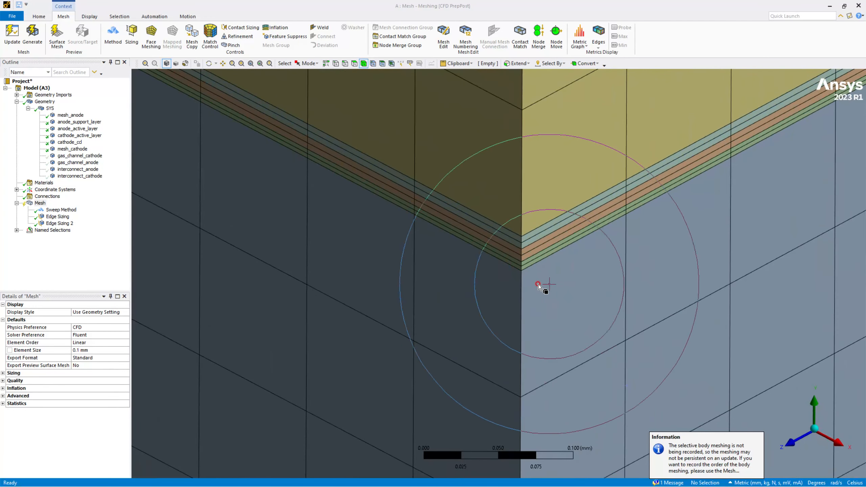
scroll(538, 284, up, 3)
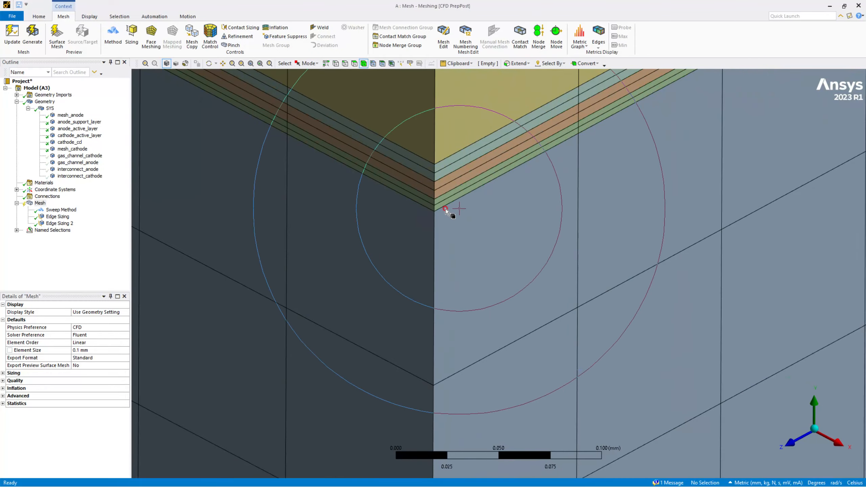
Step: Generate the mesh on only the grey block beneath the blue-grey one and review the mesh of the whole stack
scroll(444, 213, down, 12)
middle_drag(549, 329, 516, 381)
click(512, 381)
right_click(510, 380)
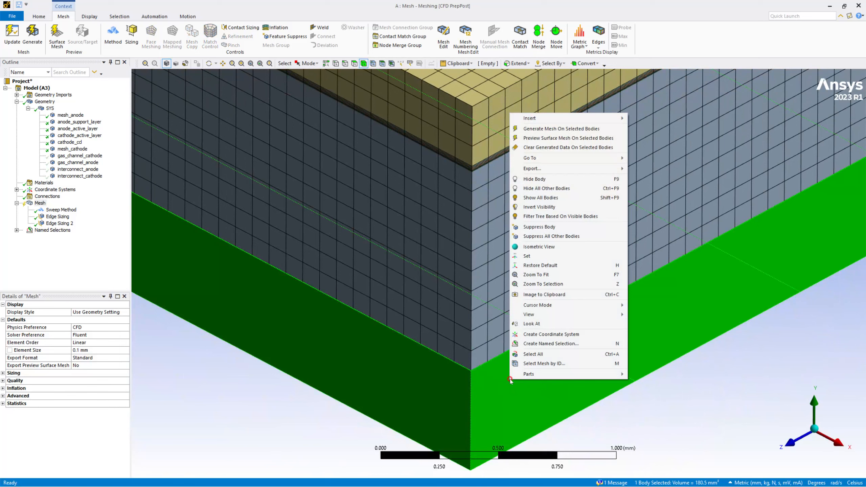
click(562, 129)
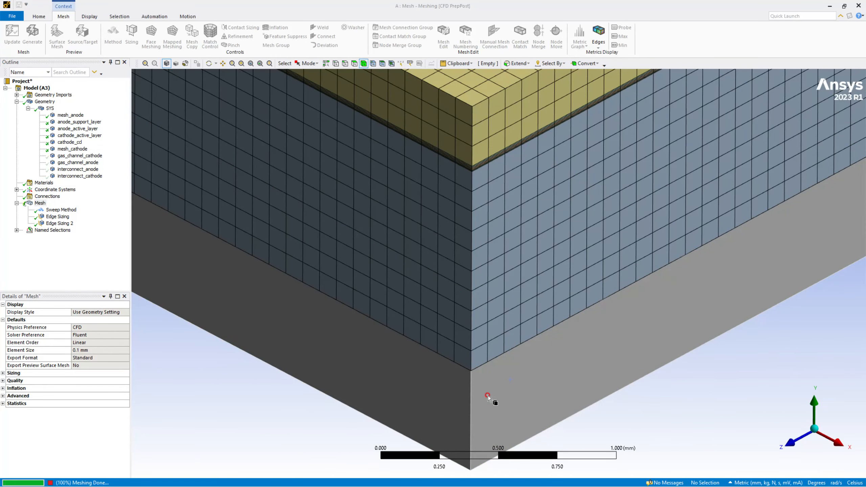
scroll(458, 245, down, 2)
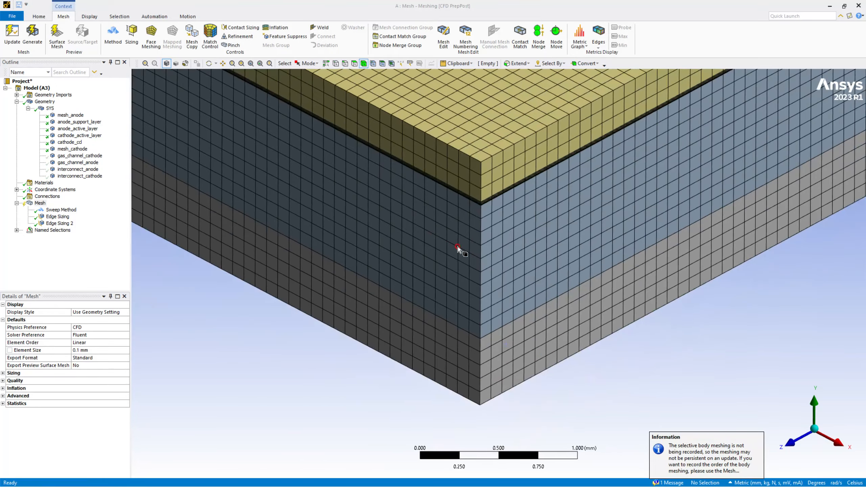
scroll(458, 246, down, 6)
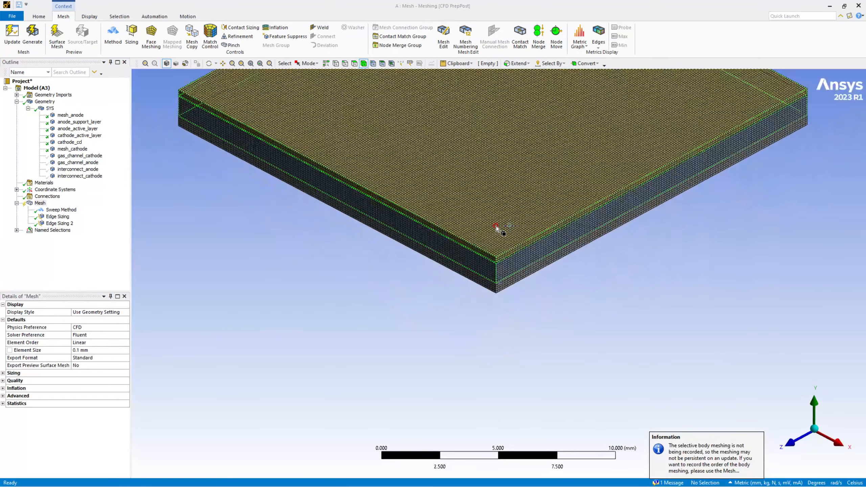
scroll(484, 293, up, 1)
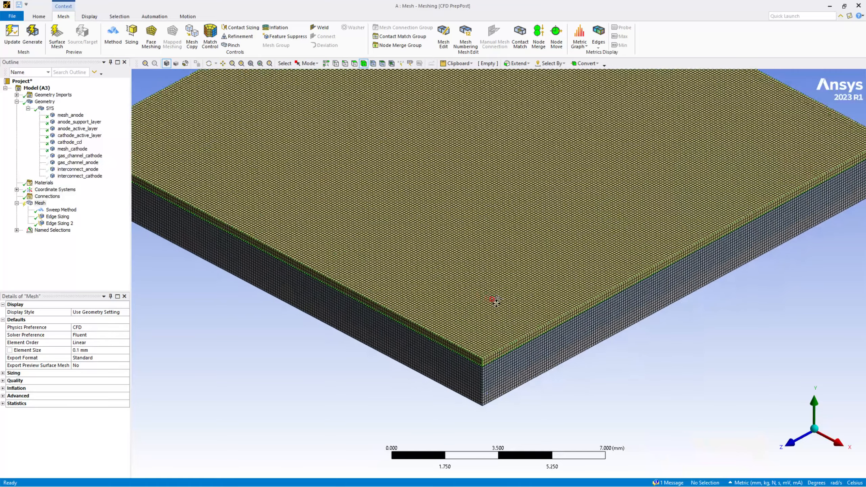
scroll(495, 302, up, 2)
ctrl+middle_drag(573, 337, 439, 241)
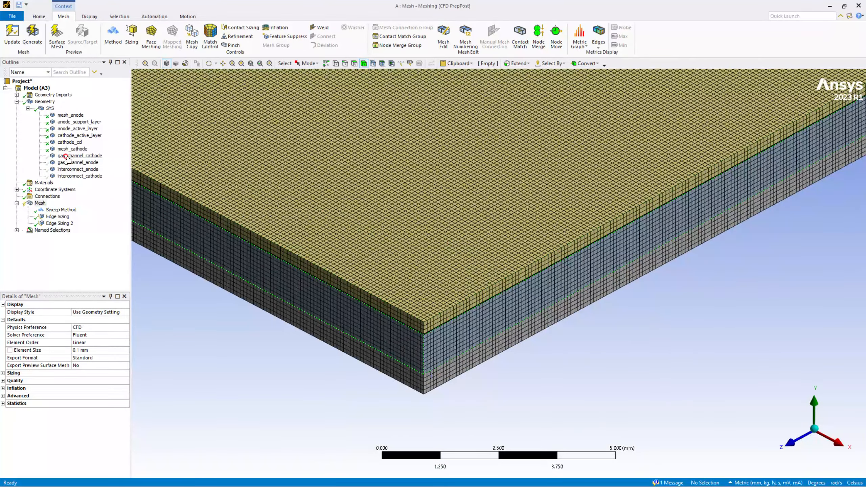
Step: Show the hidden gas_channel_cathode and gas_channel_anode bodies
click(80, 156)
ctrl+click(78, 163)
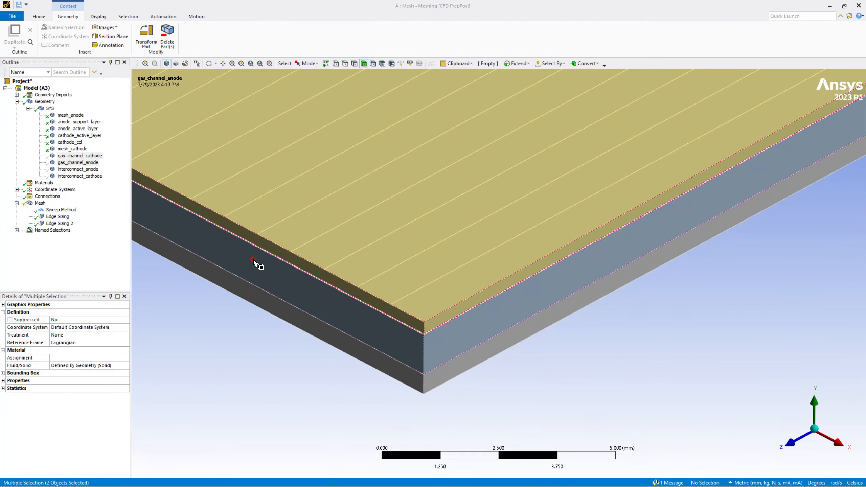
click(81, 157)
ctrl+click(79, 162)
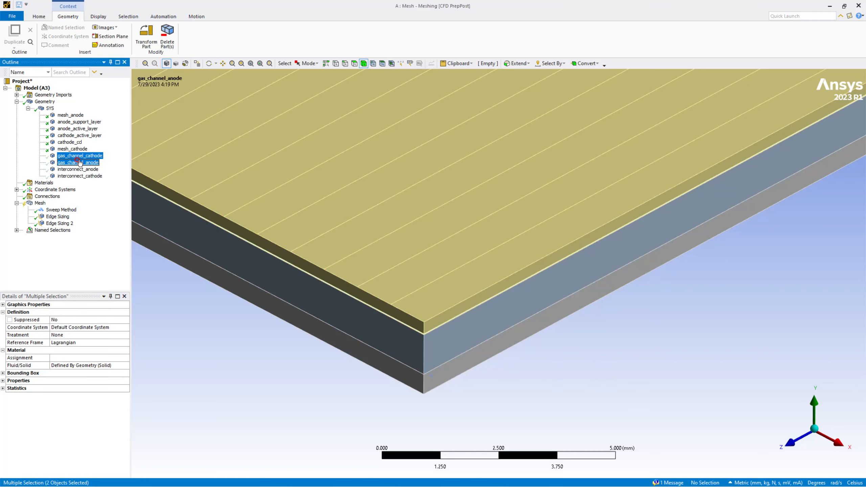
right_click(80, 161)
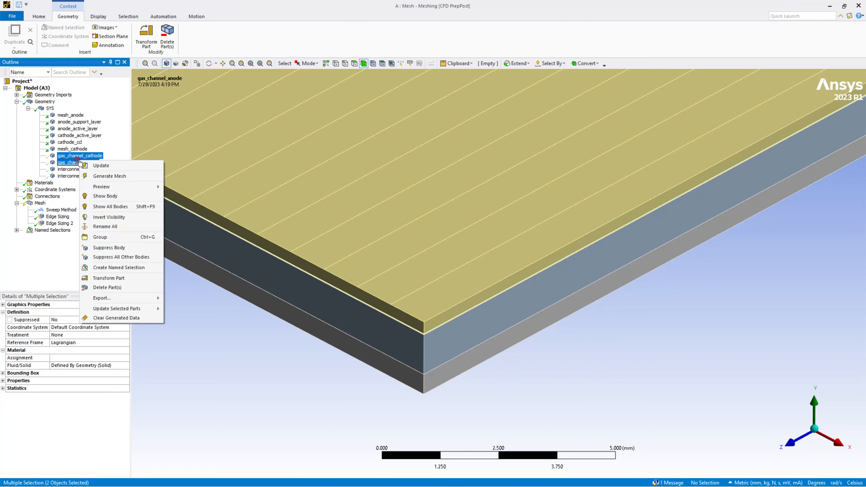
click(107, 197)
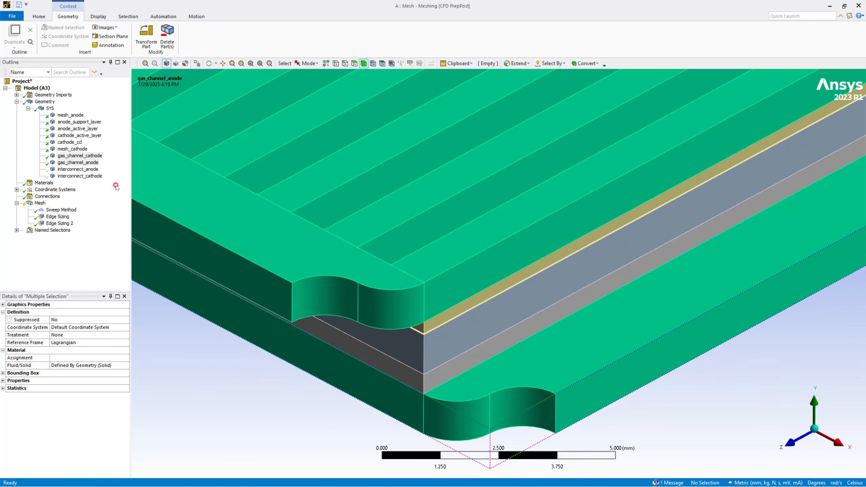
Step: Insert a new mesh method and scope it to the upper and lower gas channel bodies
right_click(41, 204)
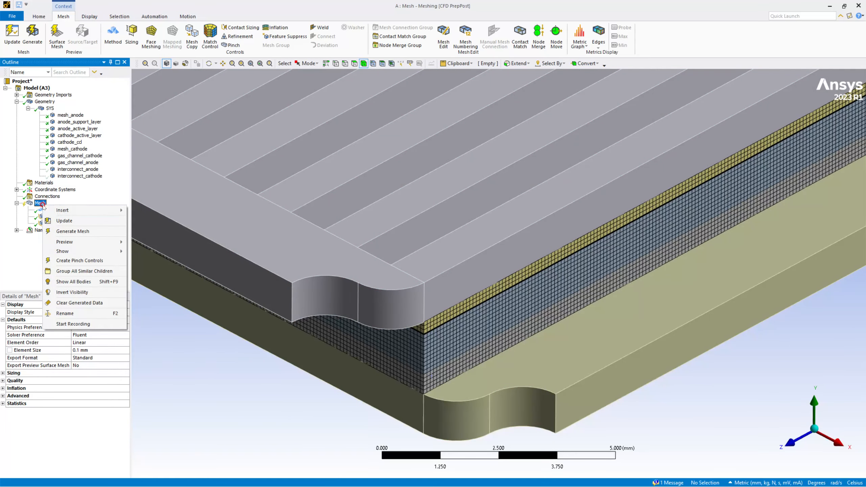
click(58, 210)
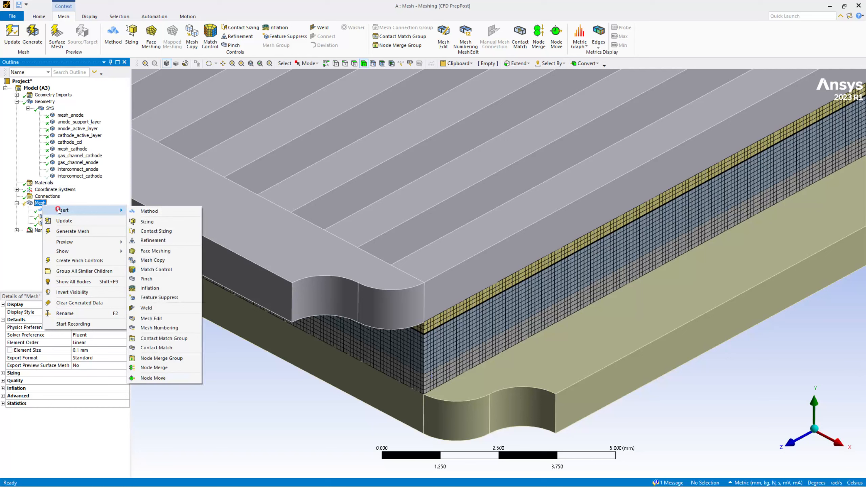
click(160, 215)
click(74, 319)
click(314, 261)
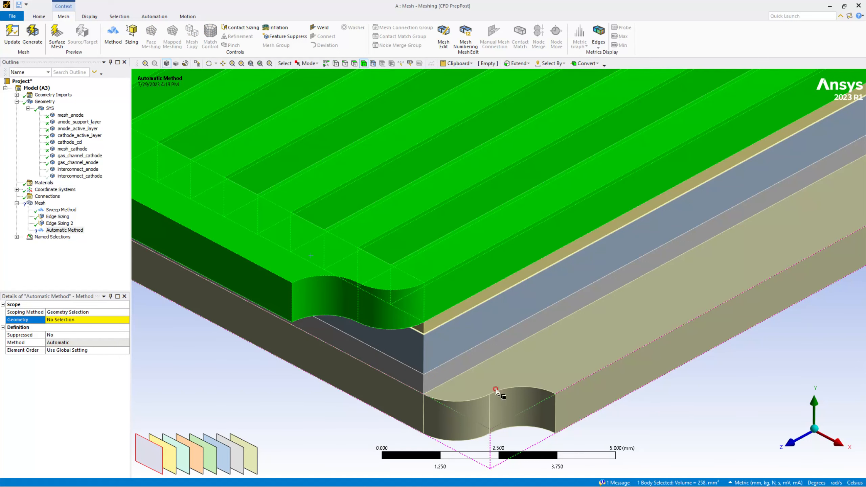
ctrl+click(525, 403)
click(72, 320)
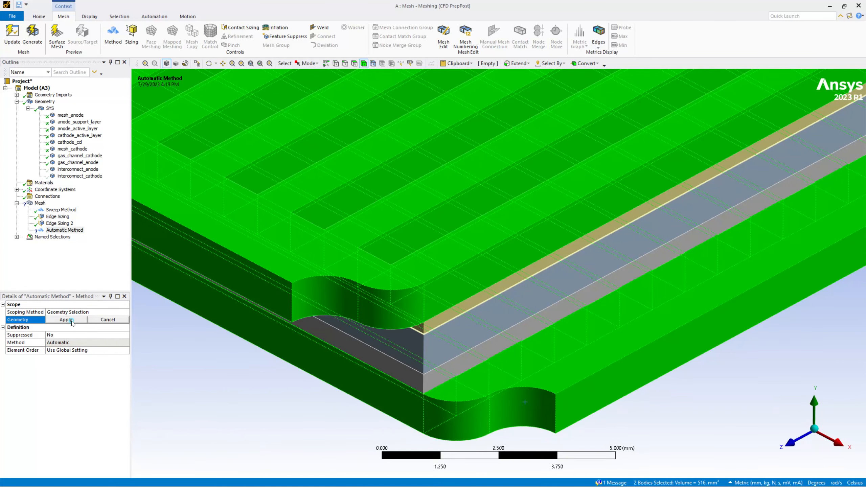
click(380, 283)
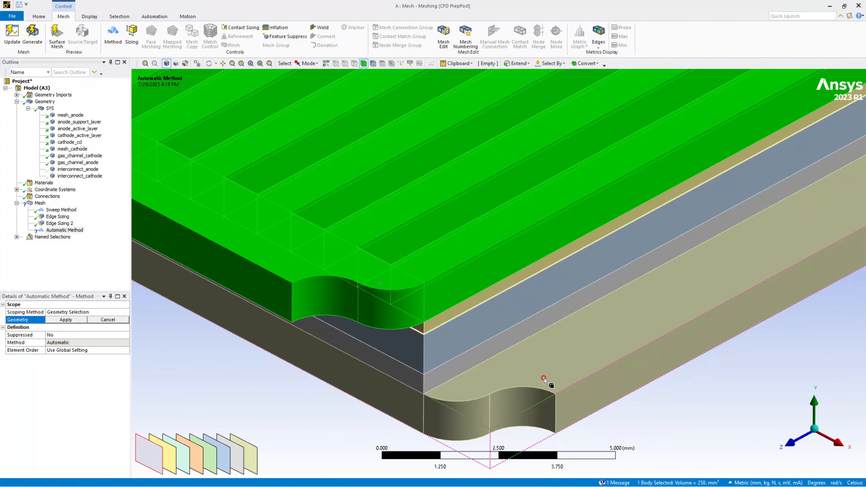
ctrl+click(545, 378)
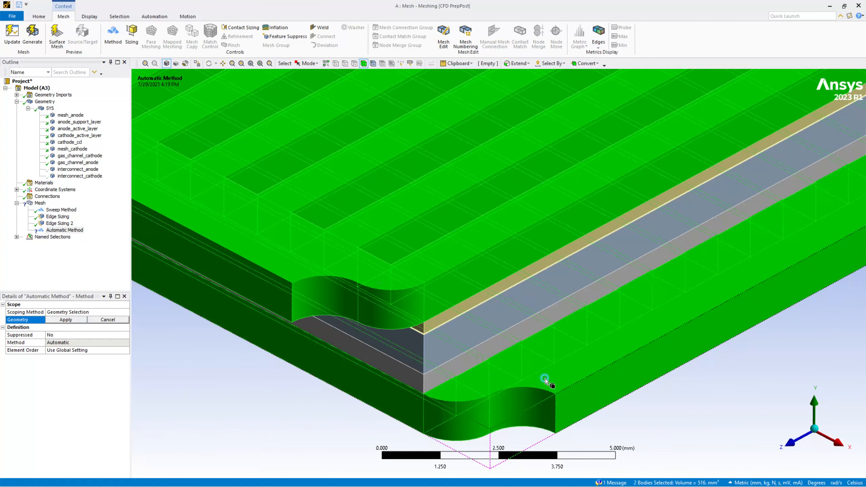
click(83, 321)
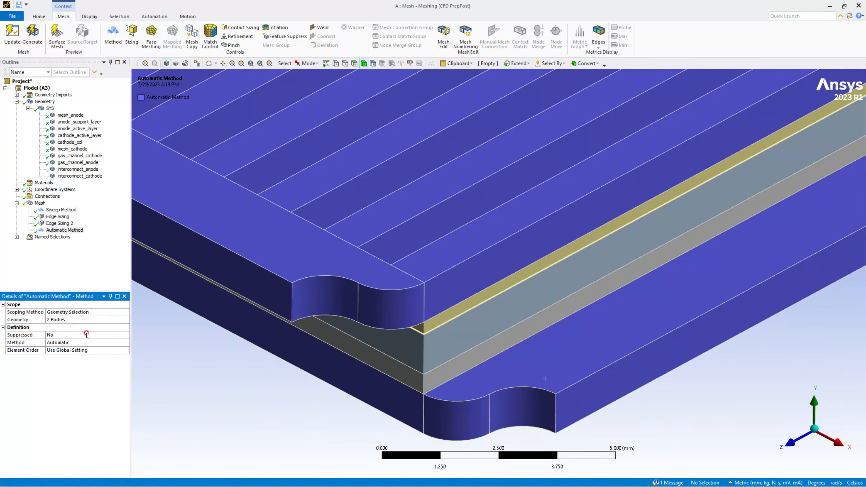
Step: Change the new method on the two gas channel bodies to MultiZone
click(81, 343)
click(125, 342)
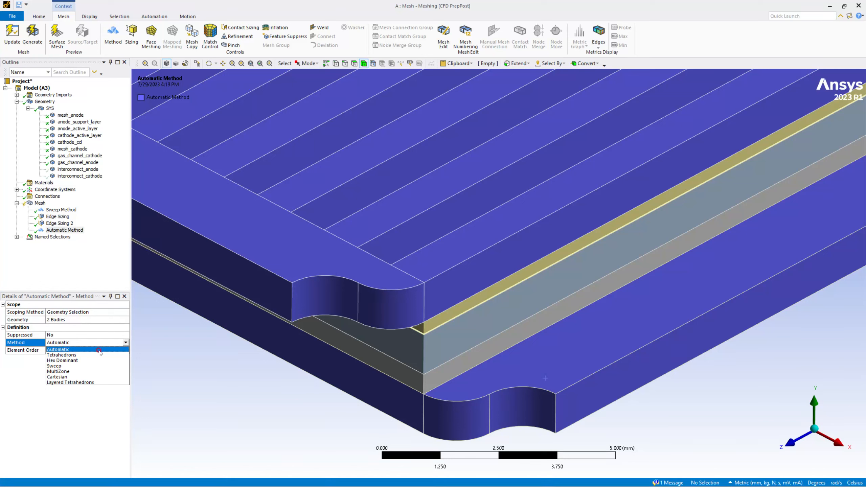
click(88, 371)
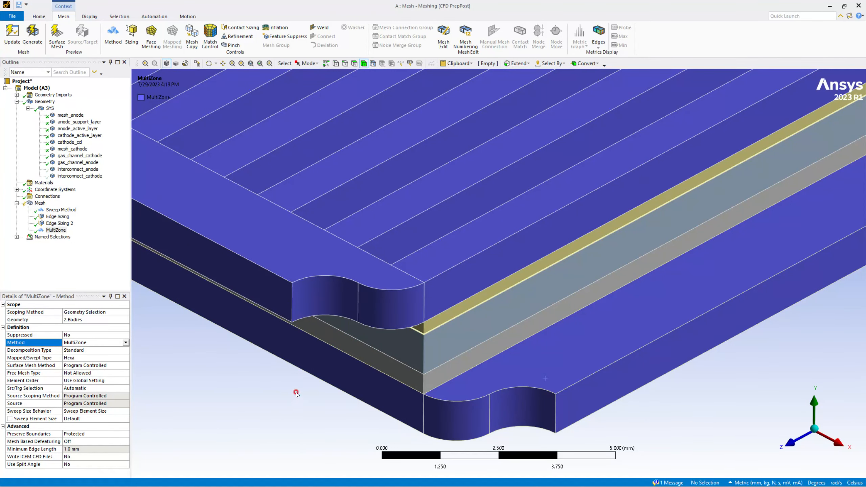
Step: Generate the mesh on only the upper gas channel body and display the resulting mesh
click(368, 270)
right_click(368, 271)
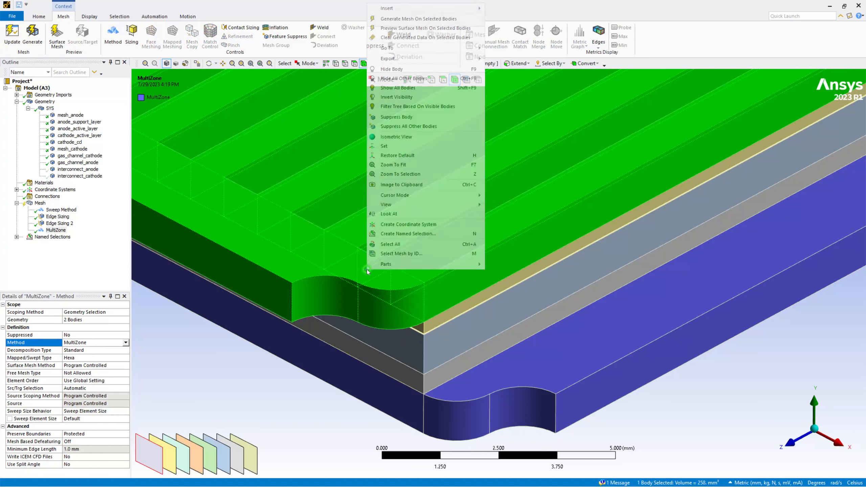
click(428, 18)
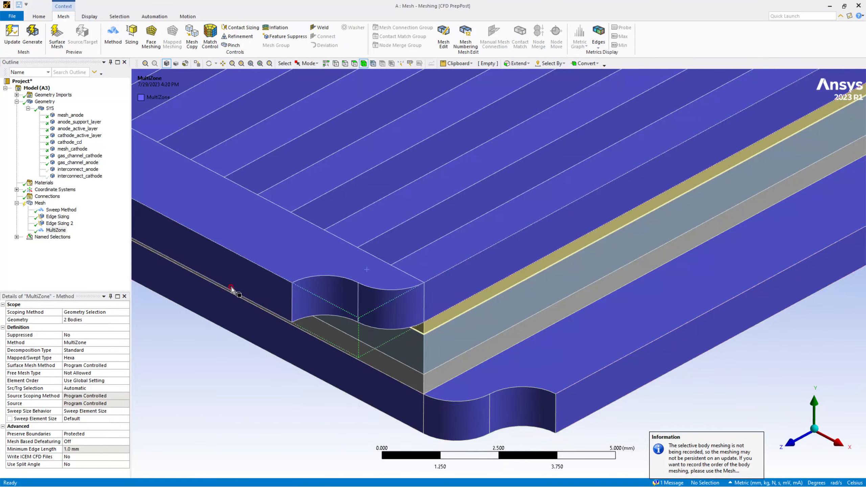
click(40, 203)
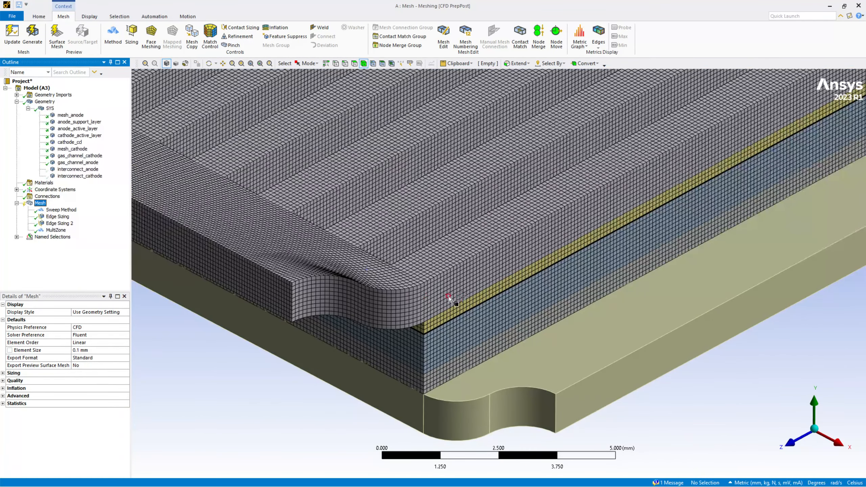
Step: Generate the mesh on only the lower gas channel body and review both channel meshes around the curved corners
ctrl+middle_drag(406, 304, 422, 221)
click(500, 305)
right_click(503, 317)
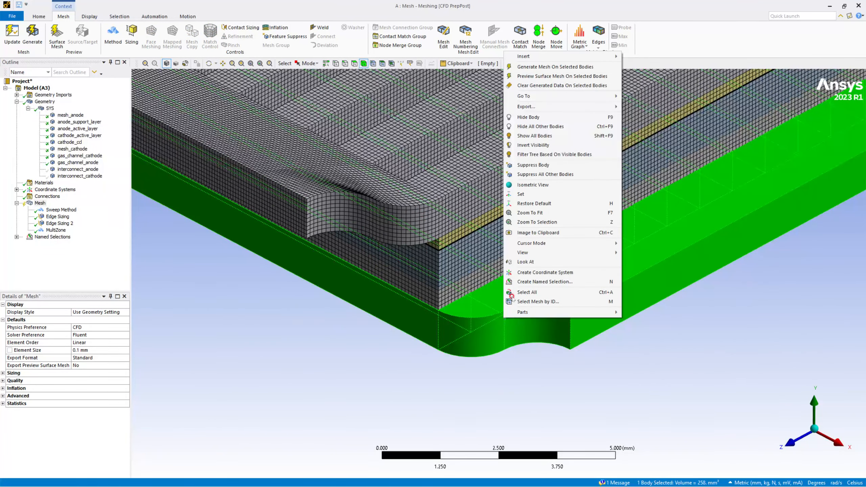
click(543, 68)
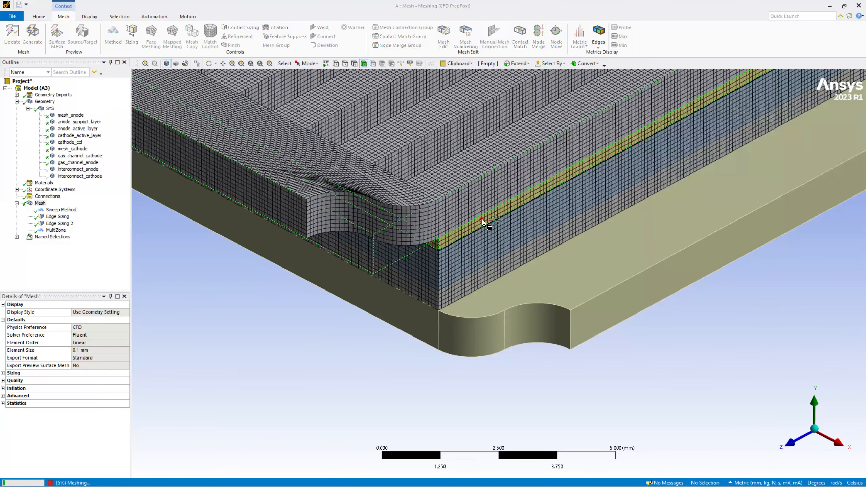
click(430, 327)
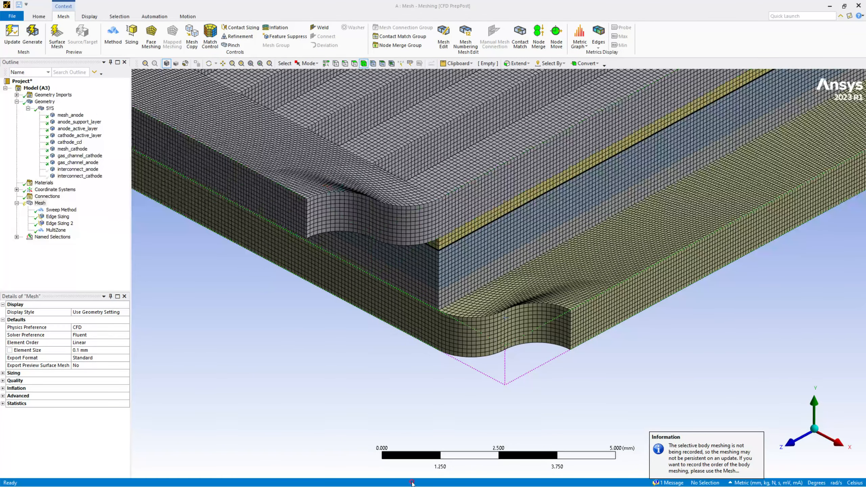
middle_drag(403, 300, 454, 373)
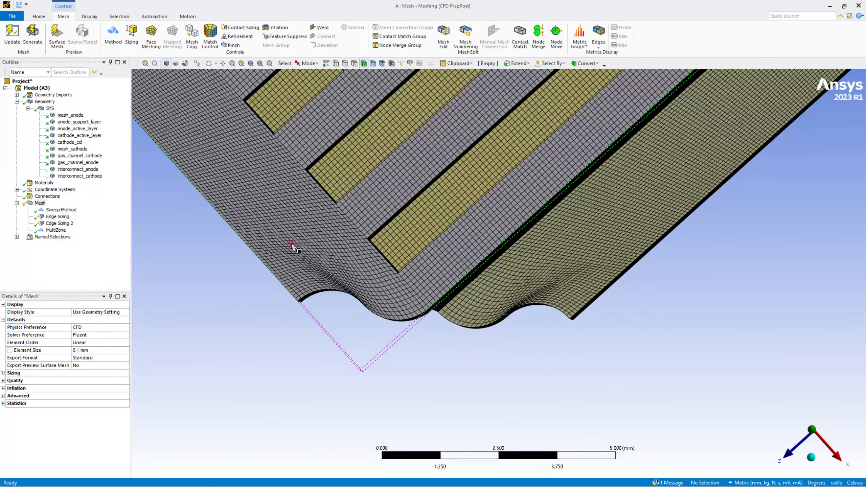
middle_drag(360, 242, 387, 194)
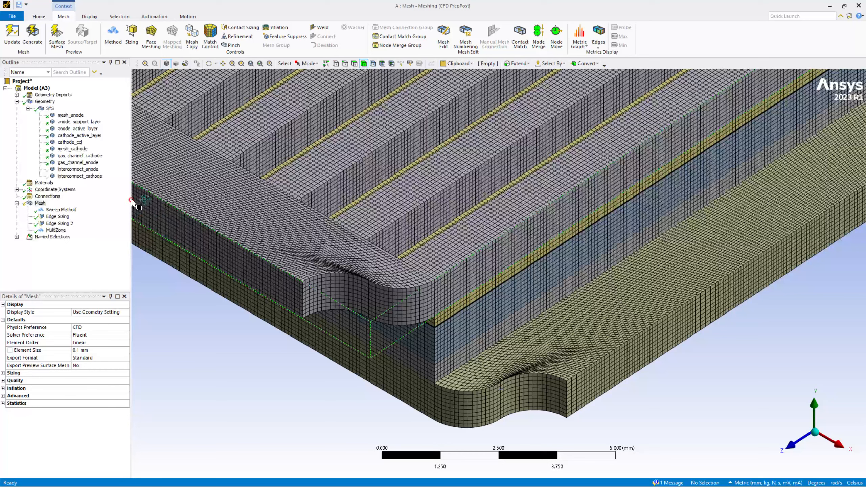
Step: Insert another mesh method under the Mesh object
click(40, 203)
right_click(43, 205)
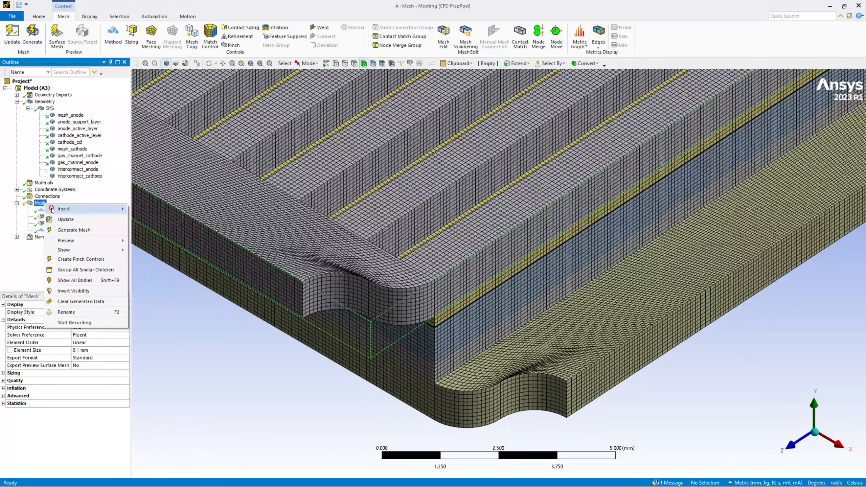
mouse_move(55, 210)
click(149, 210)
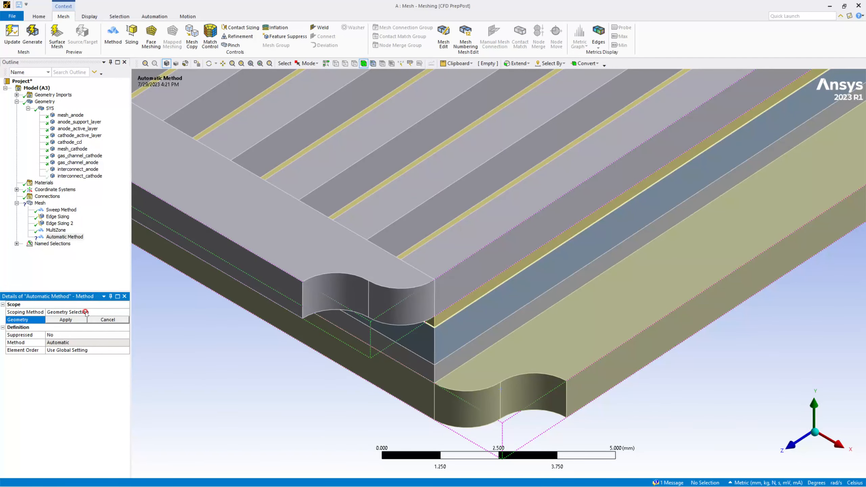
Step: Show the hidden interconnect_anode and interconnect_cathode bodies
click(66, 170)
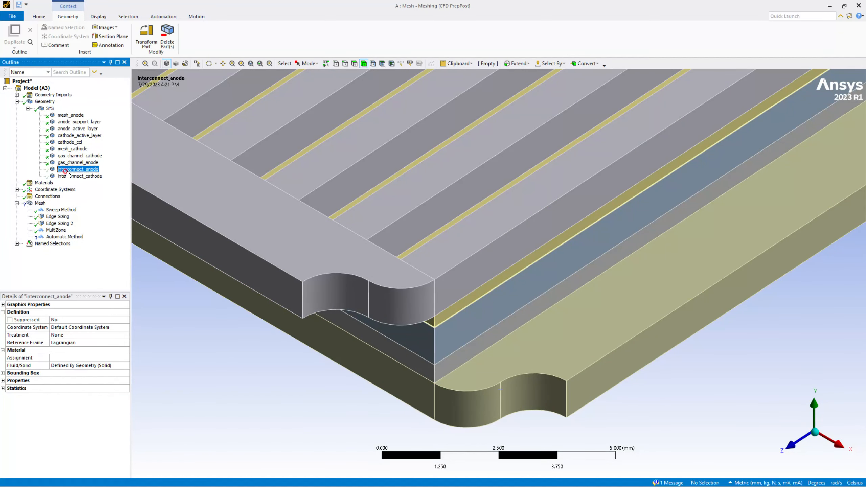
ctrl+click(69, 177)
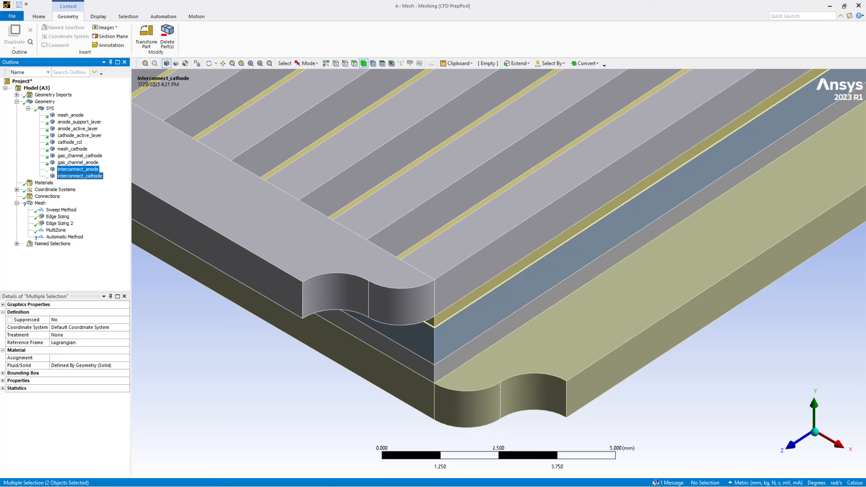
right_click(76, 179)
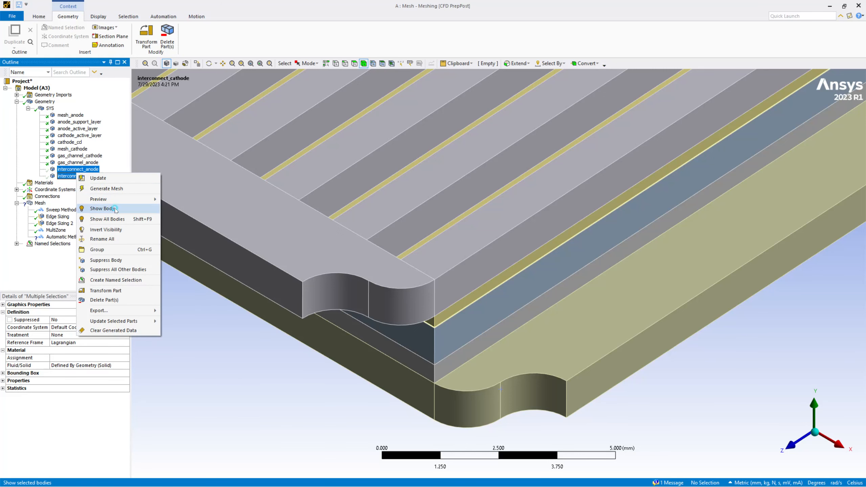
click(102, 208)
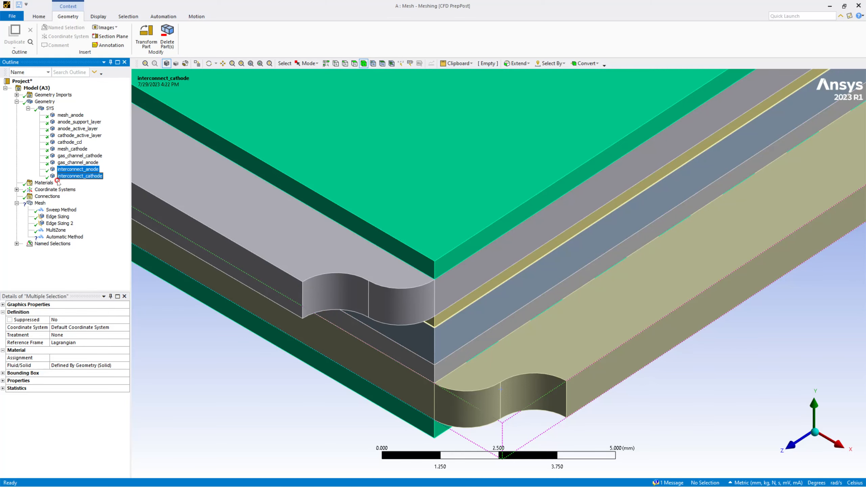
Step: Scope the new Automatic Method to the upper and lower interconnect bodies
right_click(39, 203)
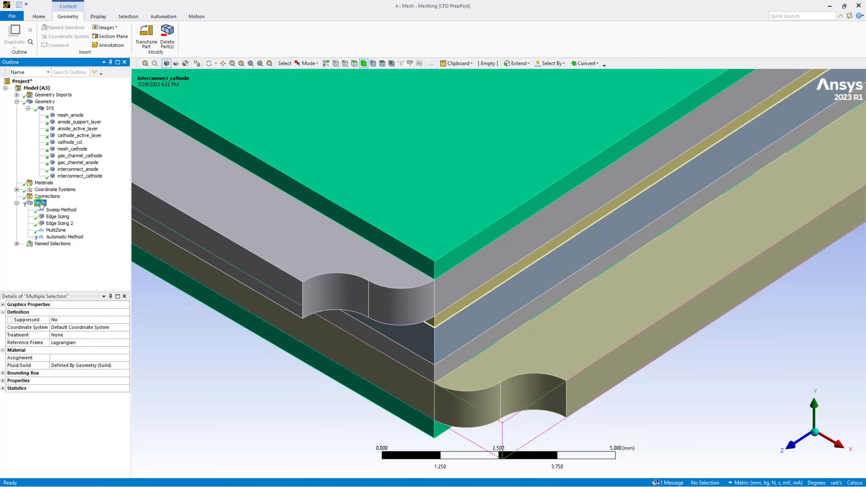
click(30, 263)
click(65, 237)
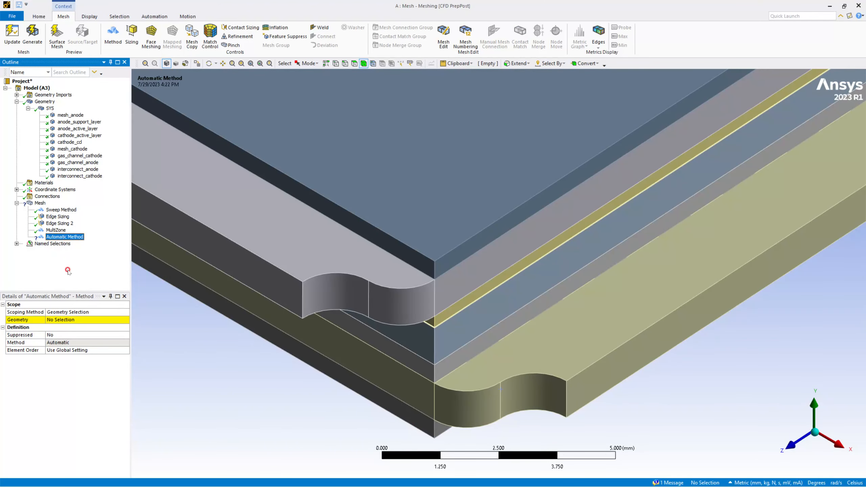
click(75, 320)
click(406, 220)
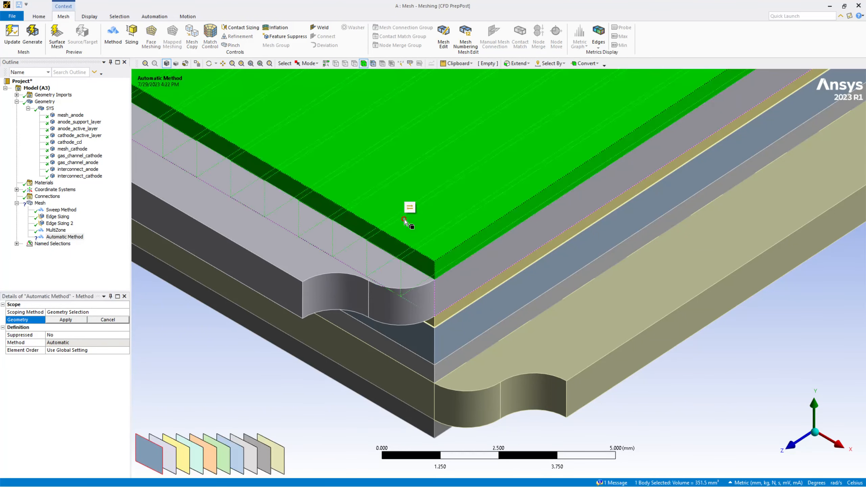
ctrl+click(434, 431)
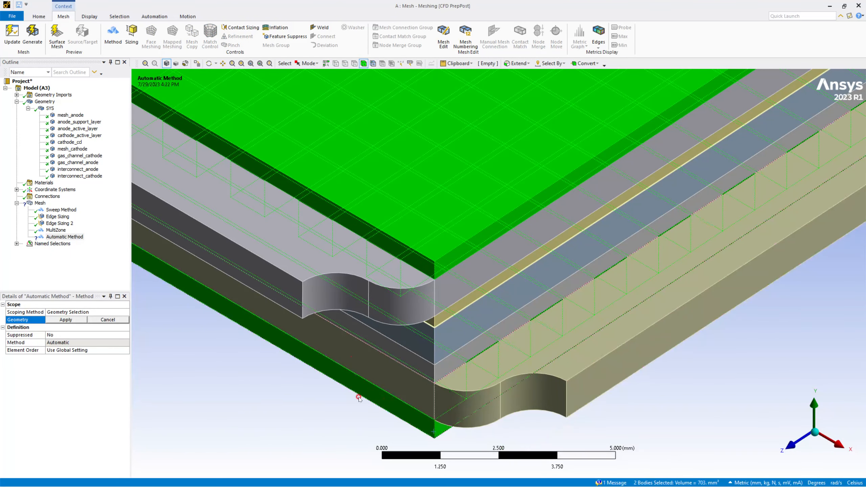
click(66, 320)
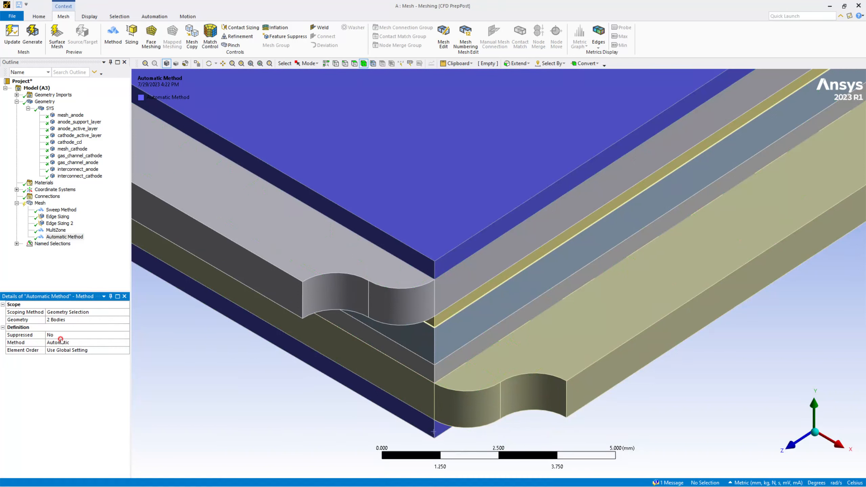
Step: Change the new method on the two interconnect bodies to Hex Dominant
click(67, 343)
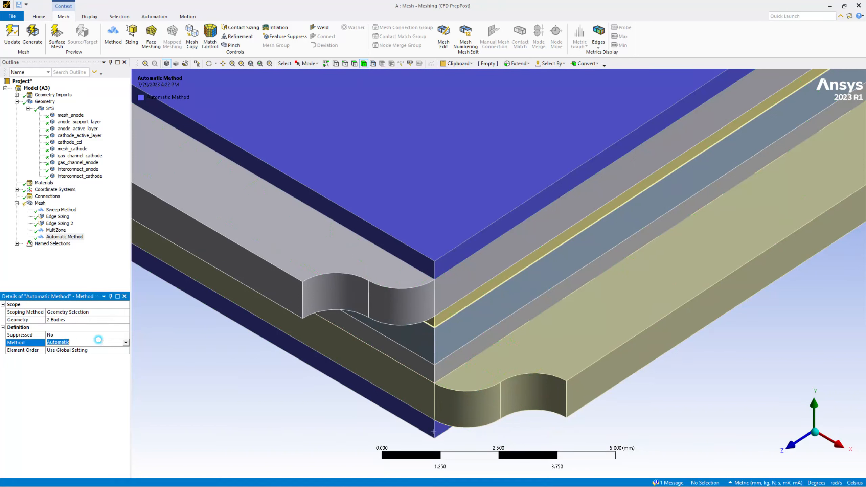
click(126, 342)
click(96, 360)
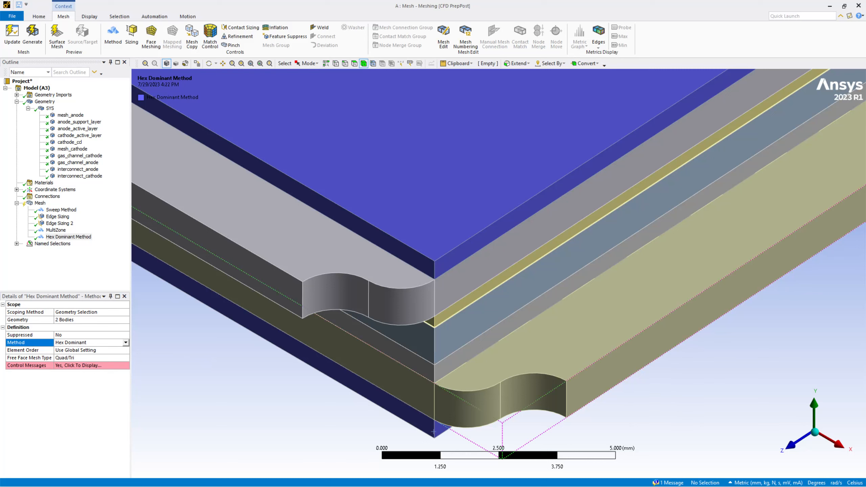
Step: Generate the mesh on only the upper interconnect body and review it together with the already meshed layers
click(432, 256)
right_click(416, 248)
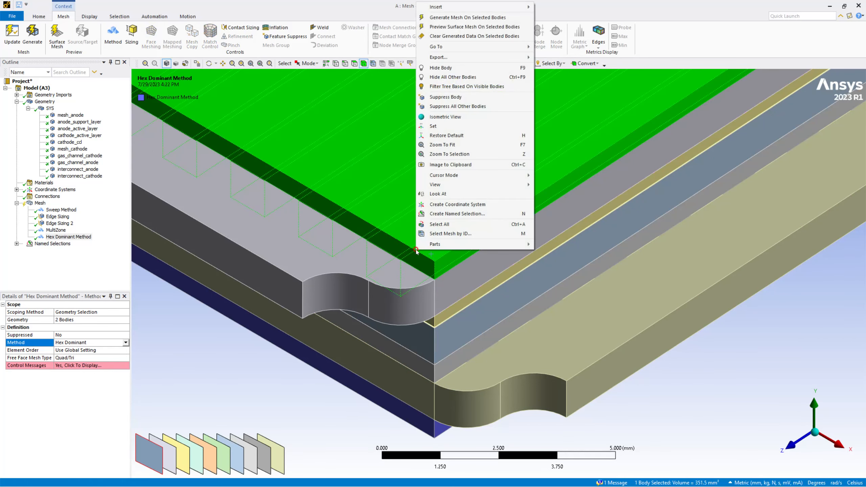
click(458, 17)
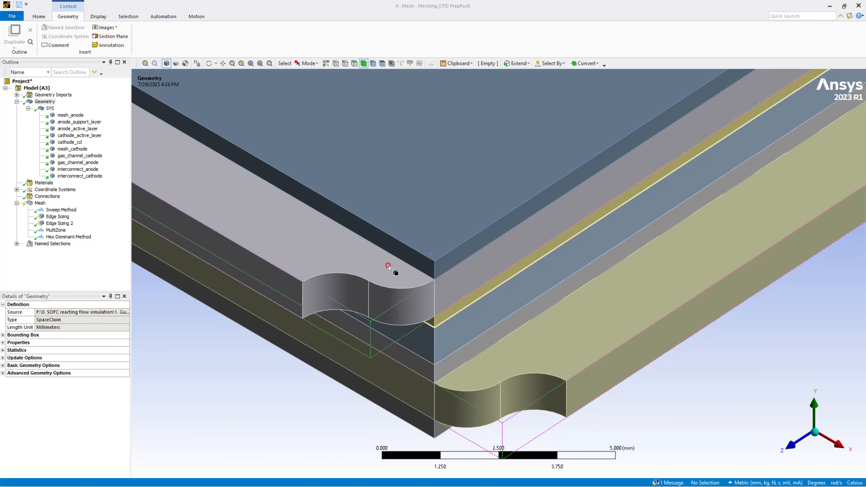
click(39, 203)
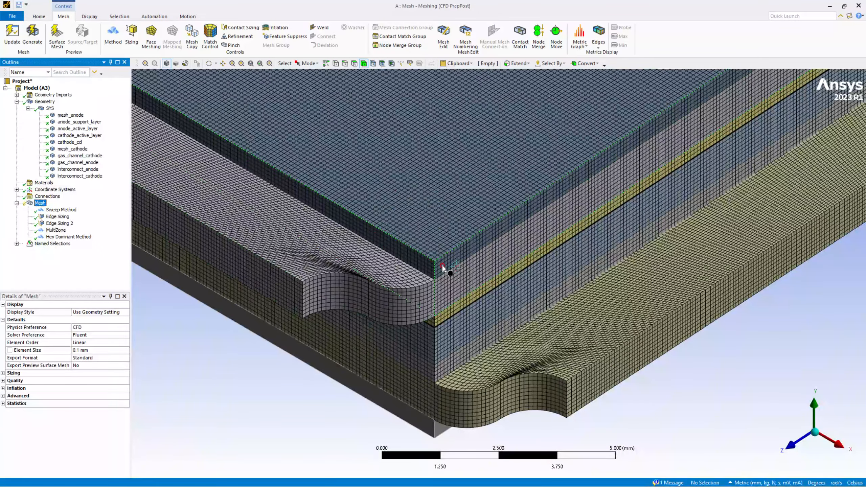
scroll(396, 242, down, 3)
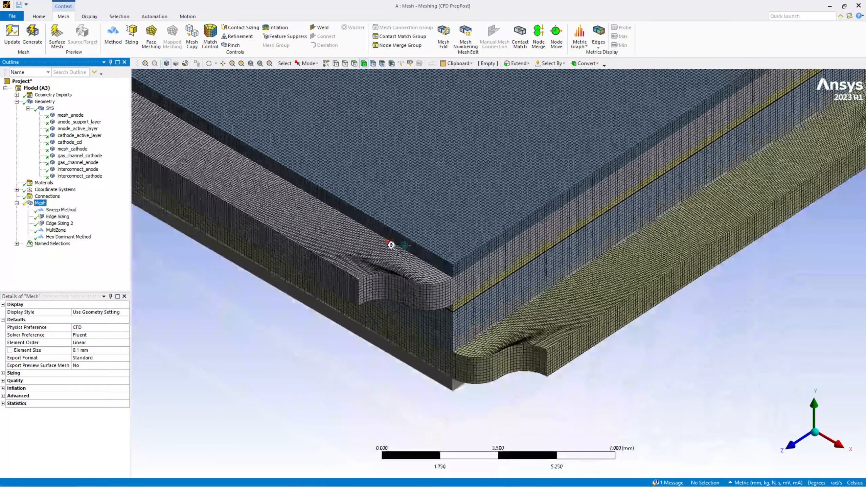
scroll(392, 245, down, 5)
scroll(457, 186, up, 4)
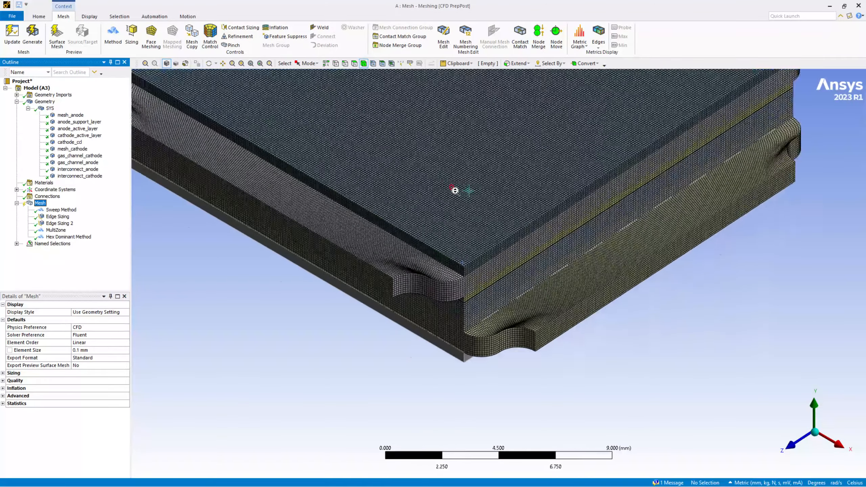
scroll(455, 191, up, 3)
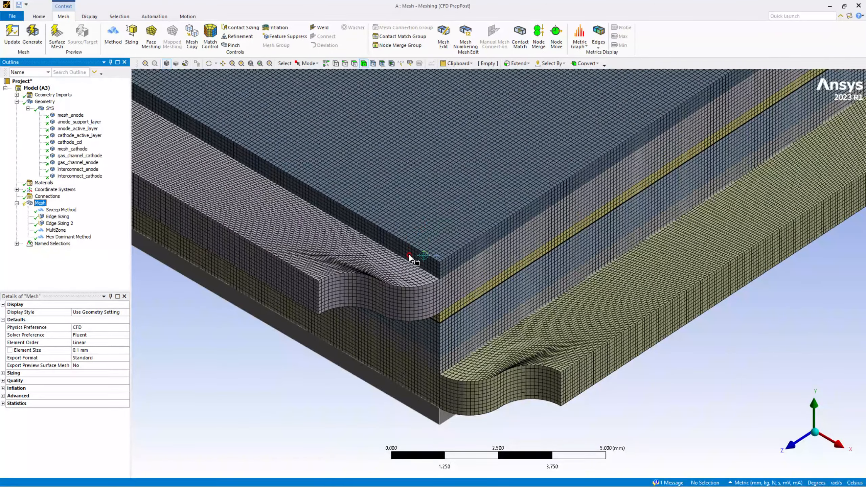
Step: Generate the mesh on only the lower interconnect body at the bottom of the stack
middle_drag(409, 258, 411, 256)
scroll(413, 235, up, 5)
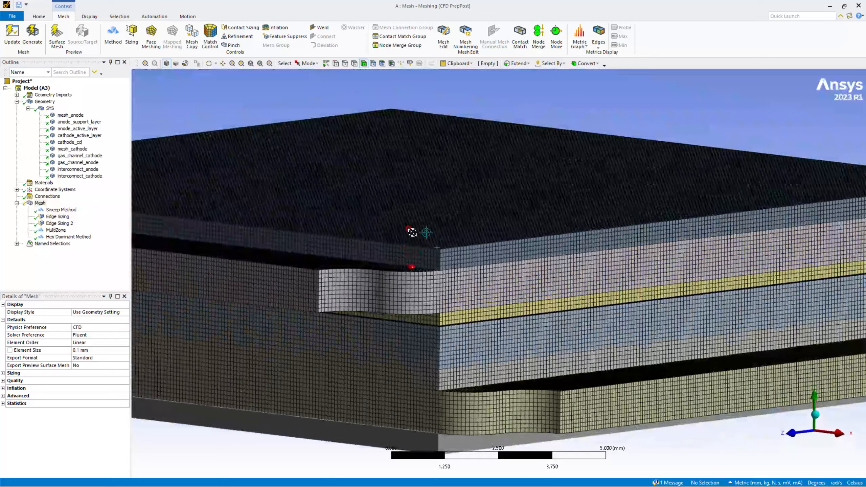
scroll(417, 228, down, 3)
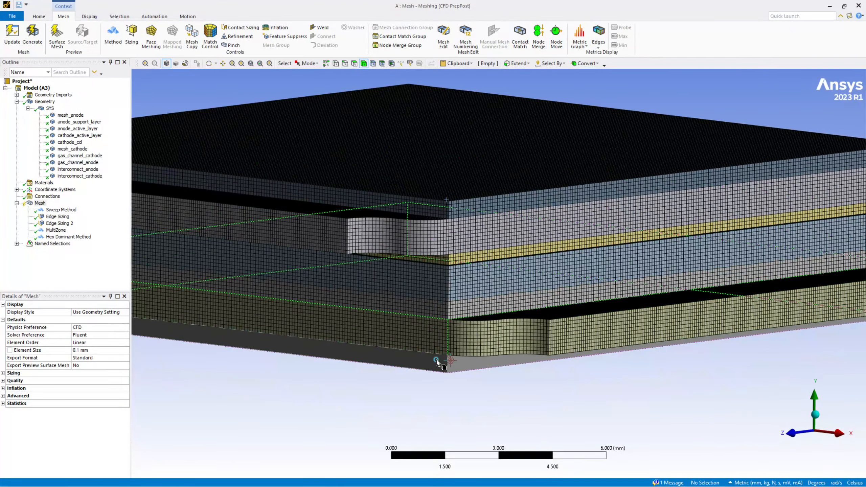
click(436, 355)
right_click(437, 356)
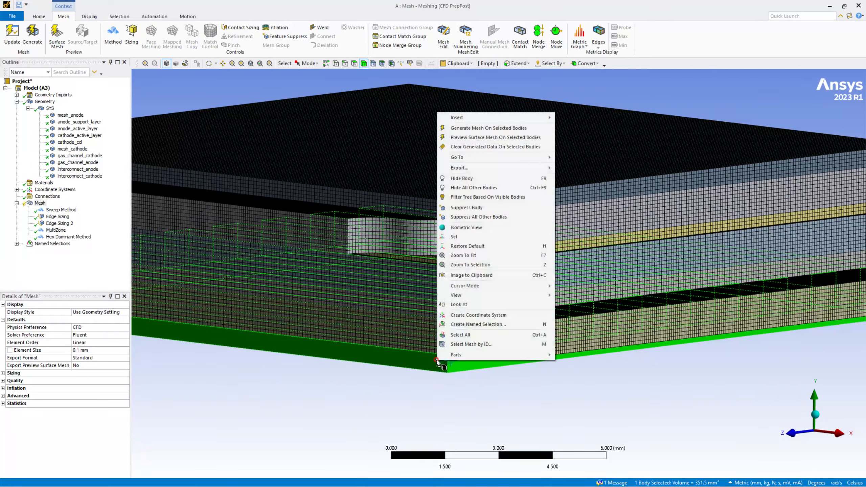
click(483, 128)
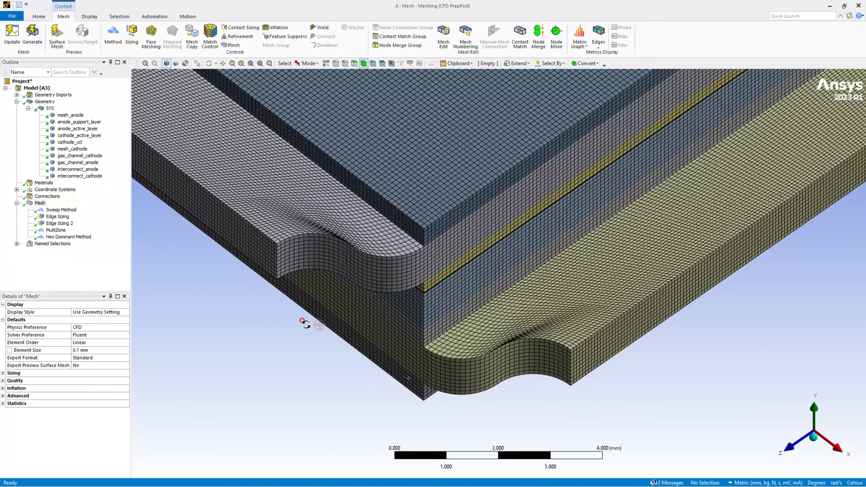
Step: Examine the mesh of the full stack around the front corner, including the lower interconnect and both gas channels
middle_drag(304, 322, 315, 306)
middle_drag(419, 246, 440, 208)
ctrl+middle_drag(496, 180, 484, 287)
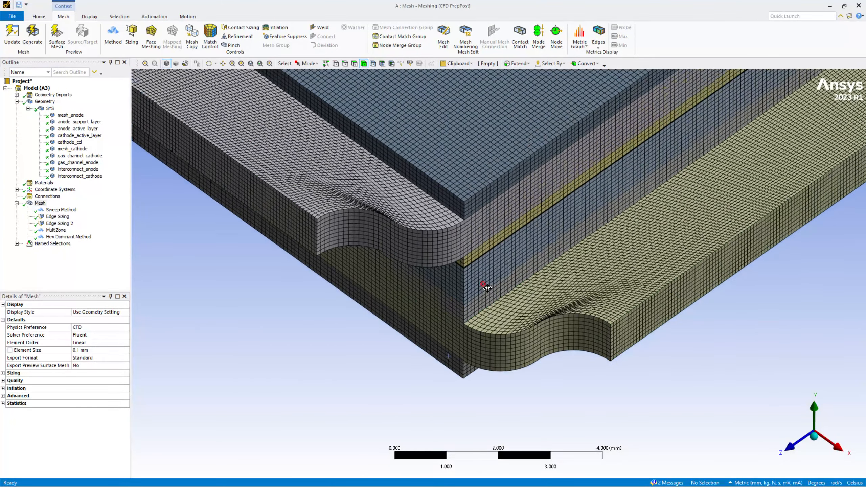
scroll(489, 278, up, 3)
ctrl+middle_drag(448, 222, 467, 254)
scroll(452, 258, down, 3)
scroll(449, 264, down, 2)
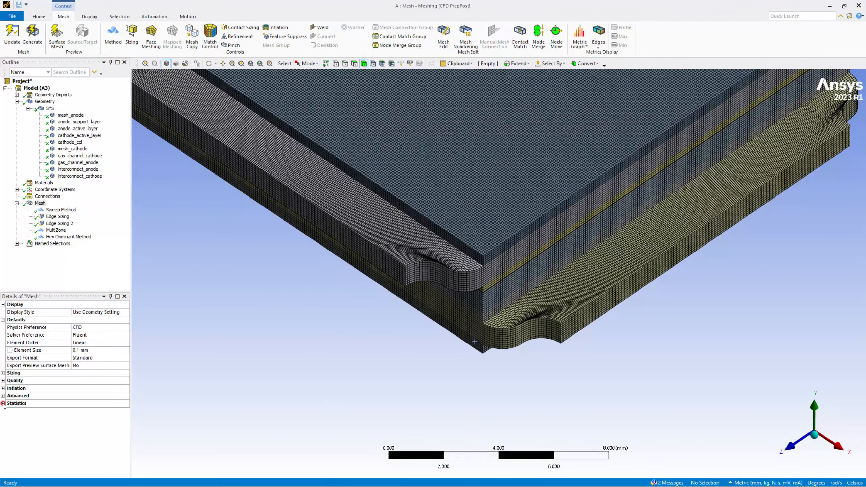
Step: Show the mesh statistics and display the Element Quality metric graph
click(3, 404)
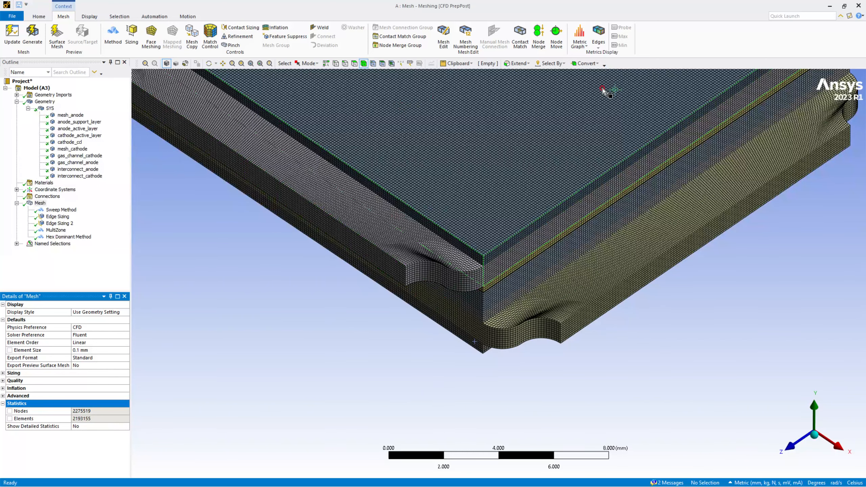
click(581, 47)
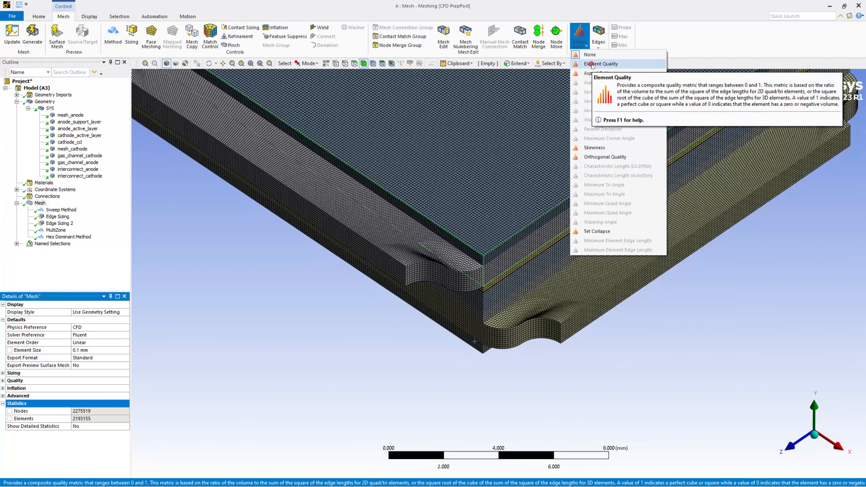
click(592, 64)
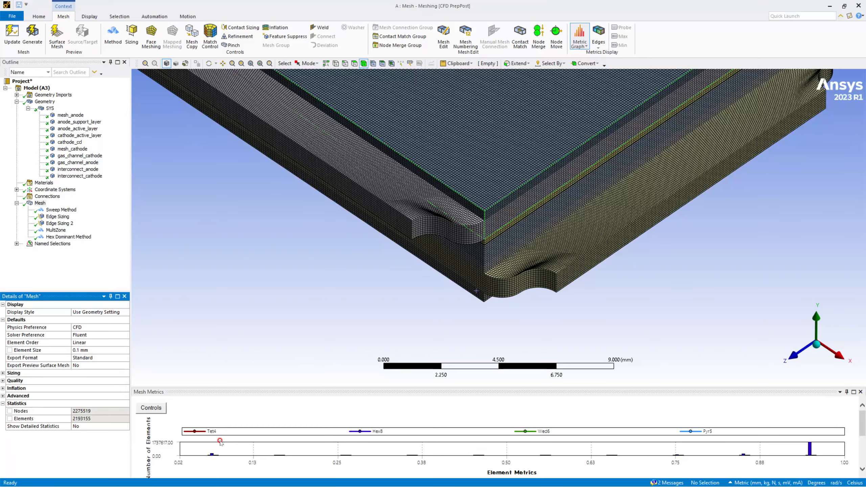
Step: Examine the surface mesh around the front corner of the stack up close and list the model's named selections
middle_drag(466, 269, 448, 210)
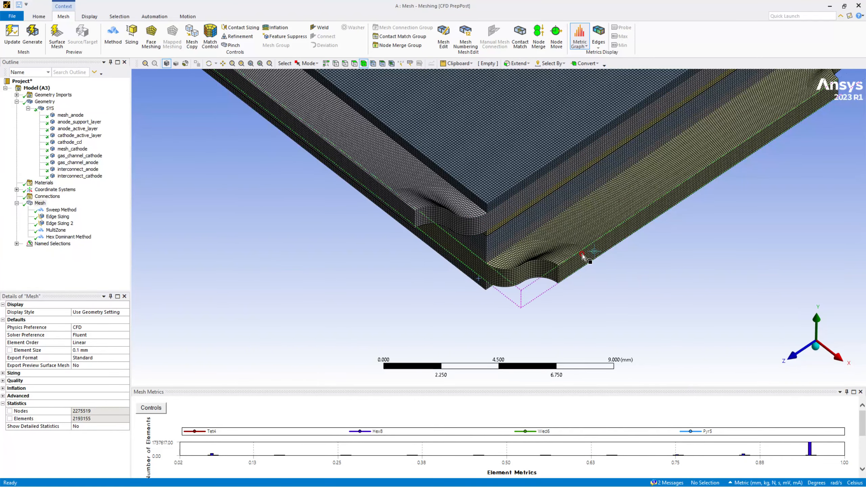
scroll(510, 173, up, 6)
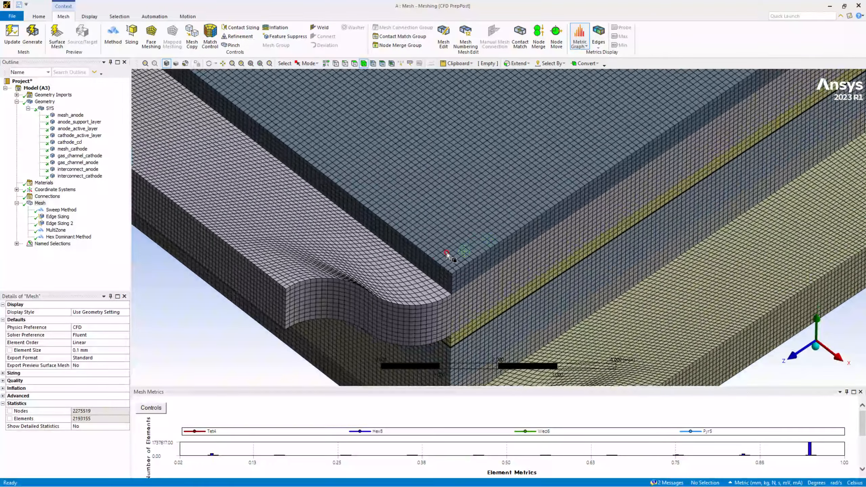
mouse_move(448, 257)
middle_down()
mouse_move(442, 211)
mouse_move(441, 252)
mouse_move(430, 267)
middle_up()
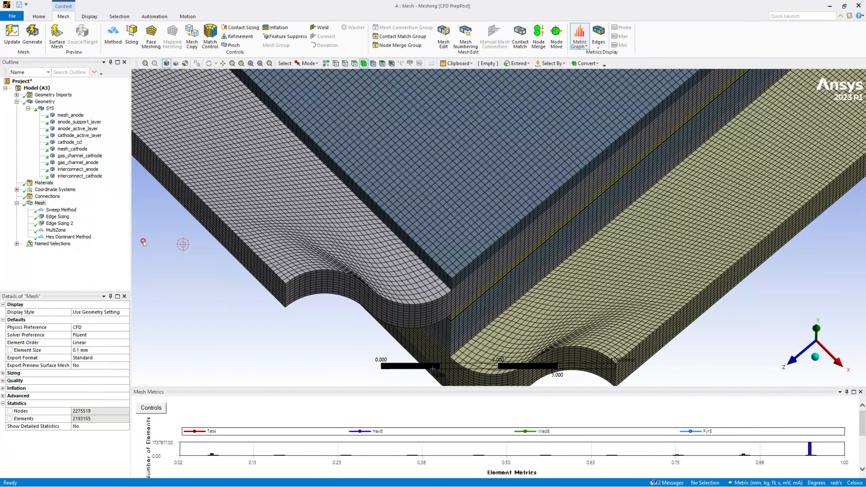
click(17, 243)
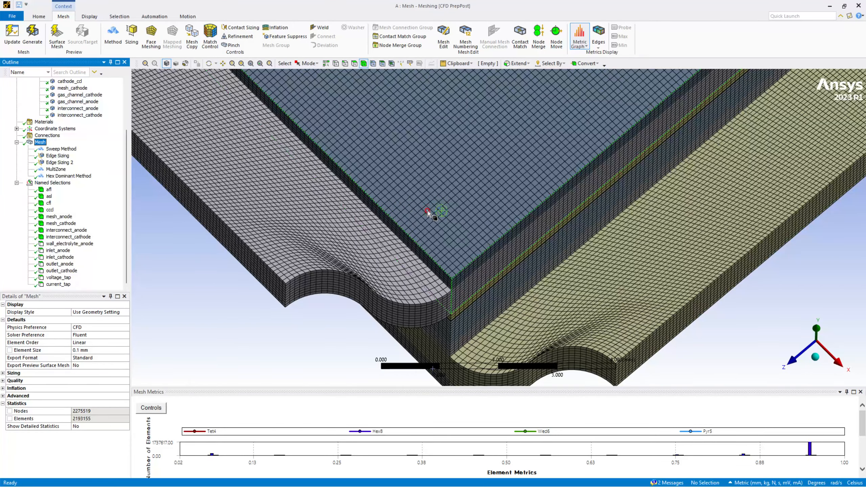
scroll(427, 211, down, 3)
scroll(424, 213, up, 3)
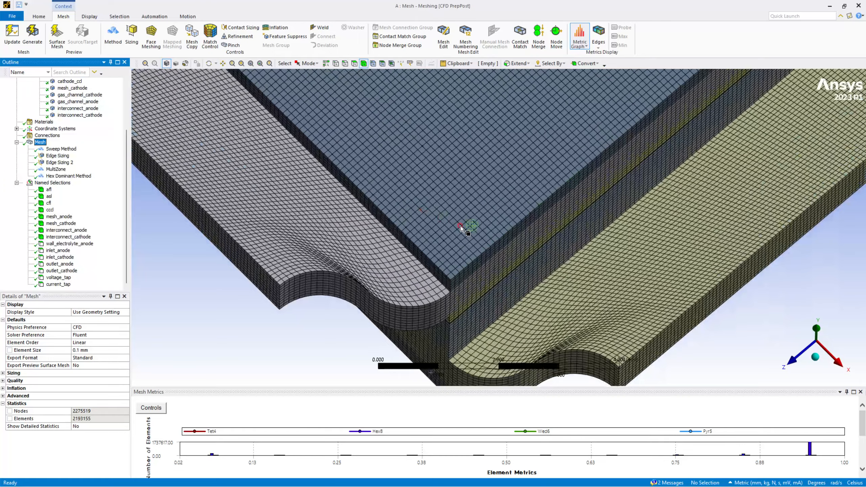
ctrl+middle_drag(461, 227, 455, 158)
scroll(454, 178, up, 3)
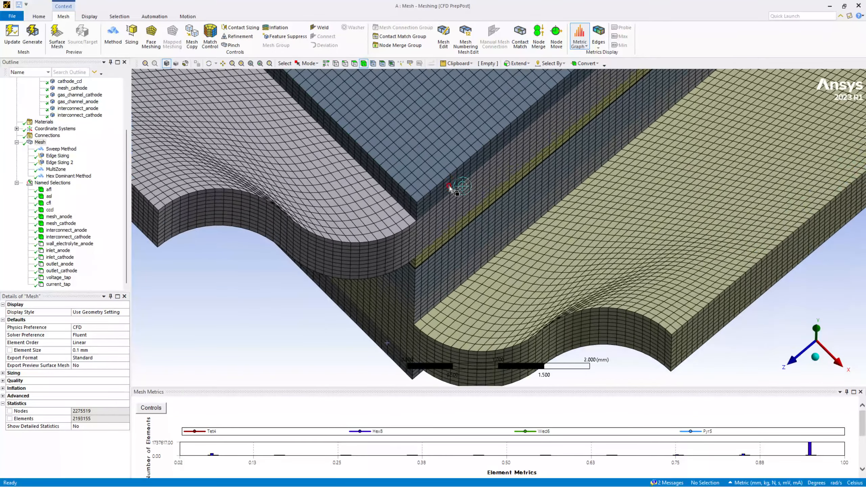
scroll(451, 189, down, 4)
middle_drag(448, 211, 448, 187)
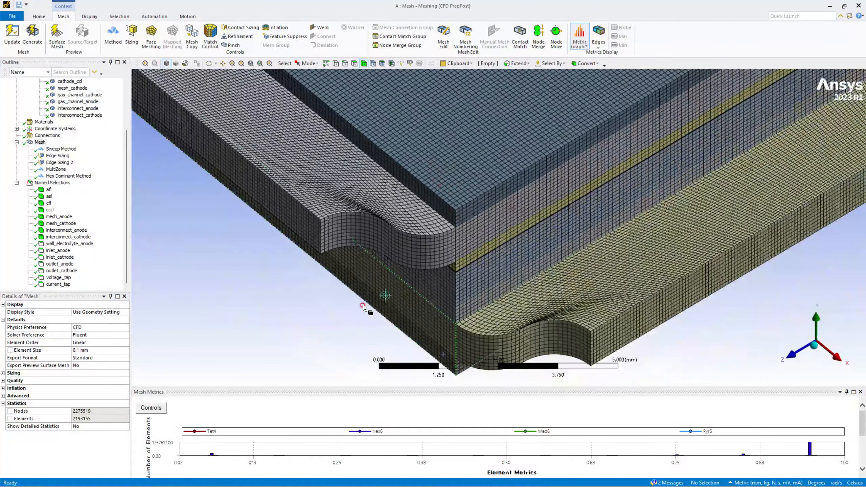
Step: Isolate the elements of the lowest bar in the Element Quality graph and examine where they lie in the stack
click(211, 456)
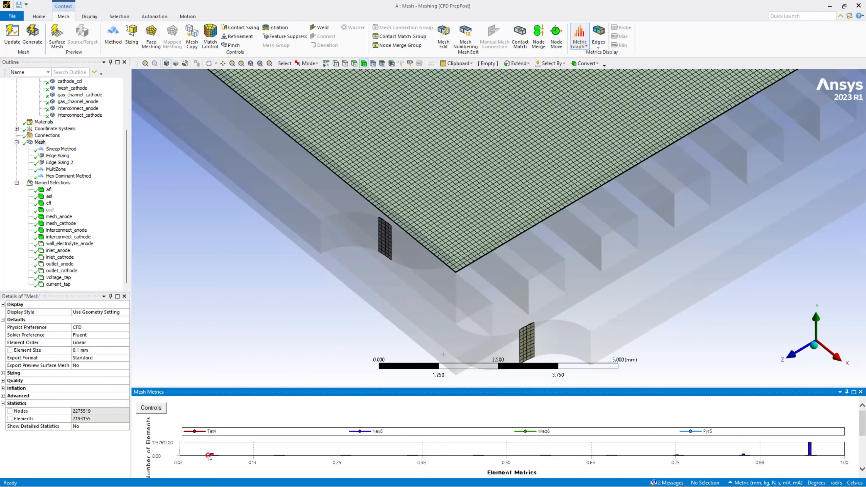
click(210, 456)
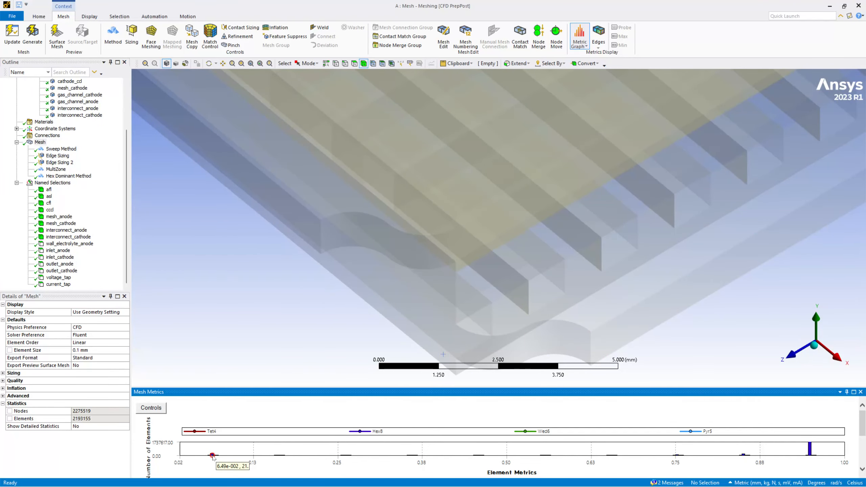
click(211, 456)
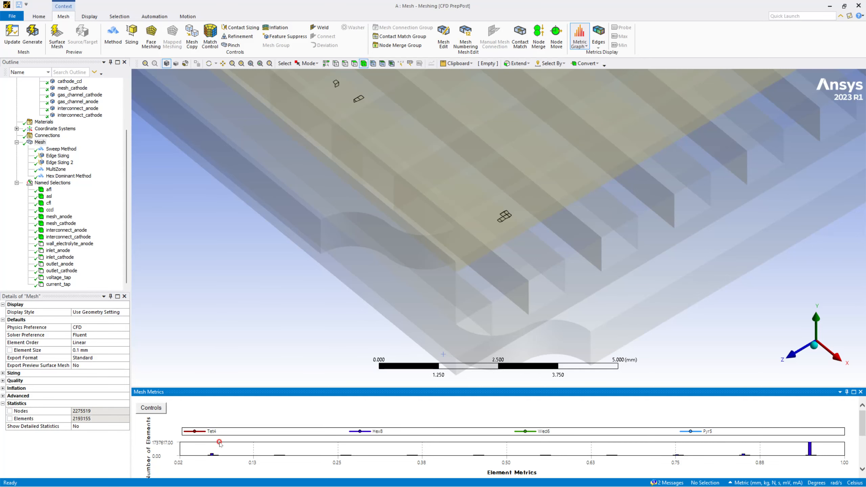
click(208, 456)
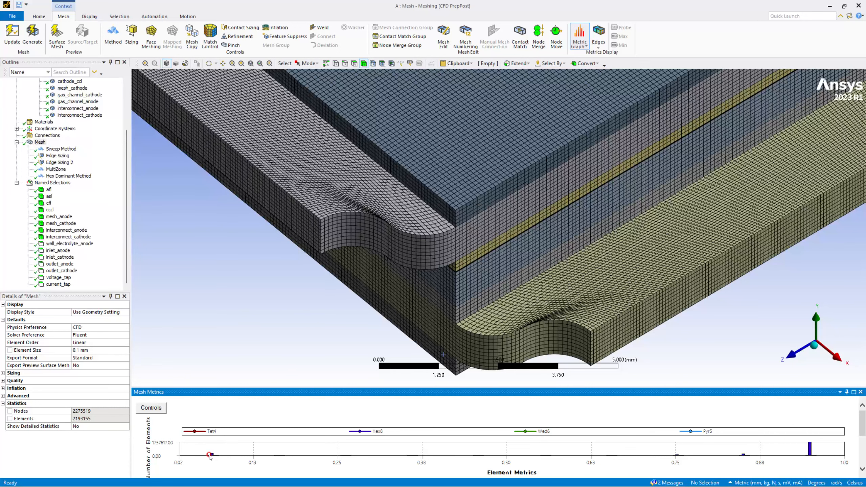
click(209, 455)
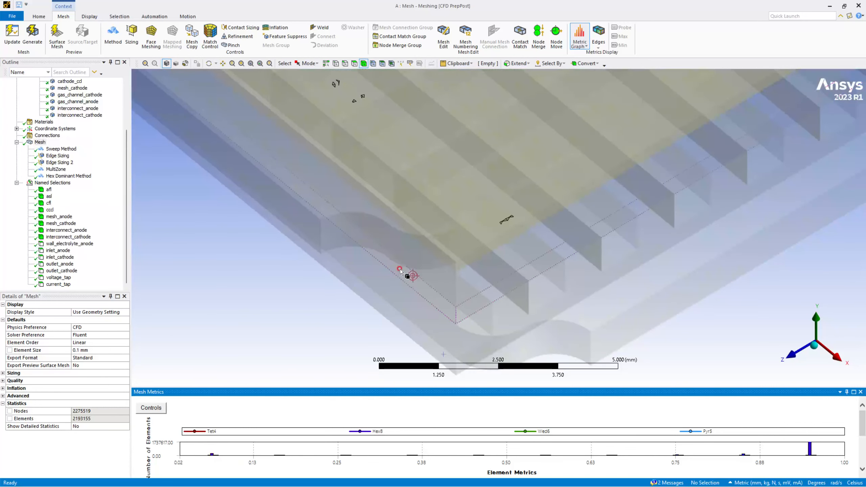
middle_drag(478, 269, 425, 299)
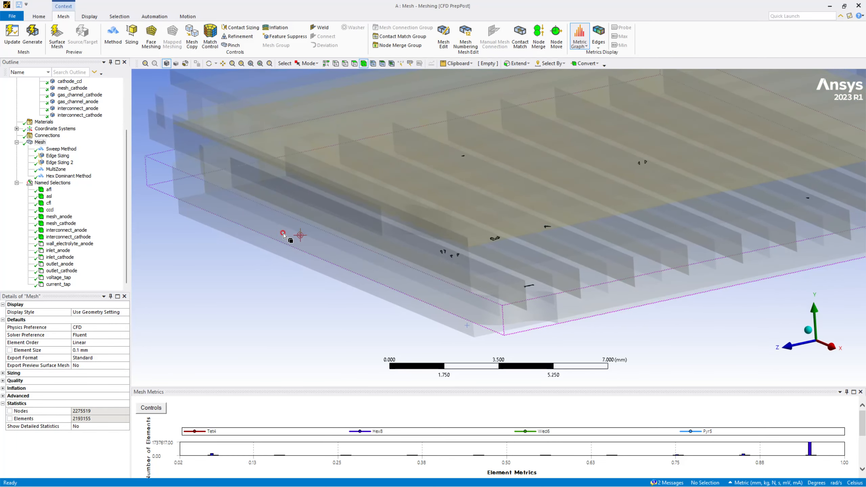
Step: Hide the six bodies from mesh_anode through mesh_cathode so that only the gas channels and interconnects remain shown
scroll(93, 165, up, 3)
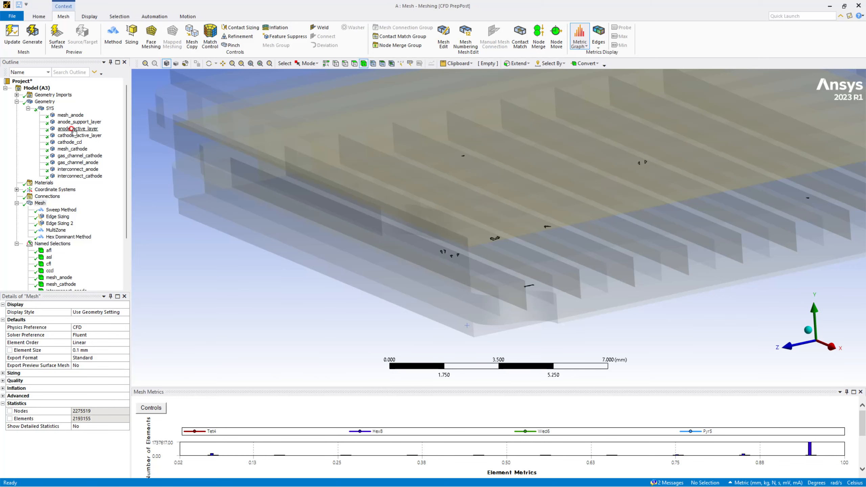
click(70, 116)
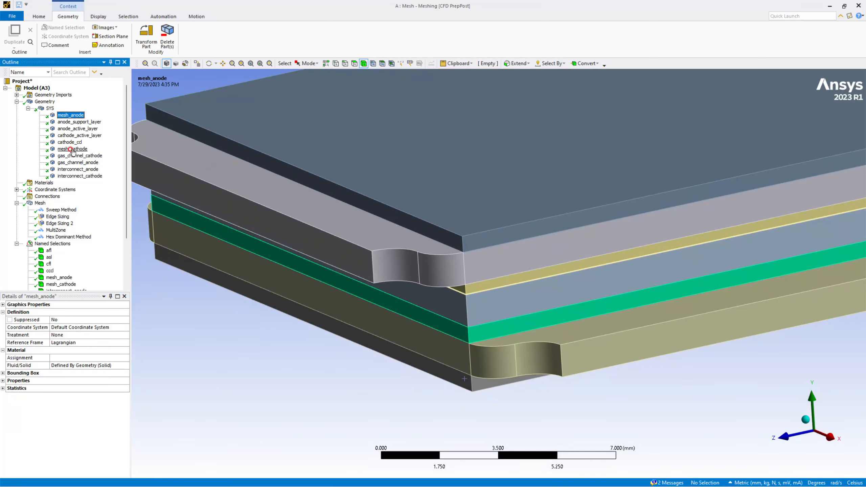
shift+click(72, 150)
right_click(73, 152)
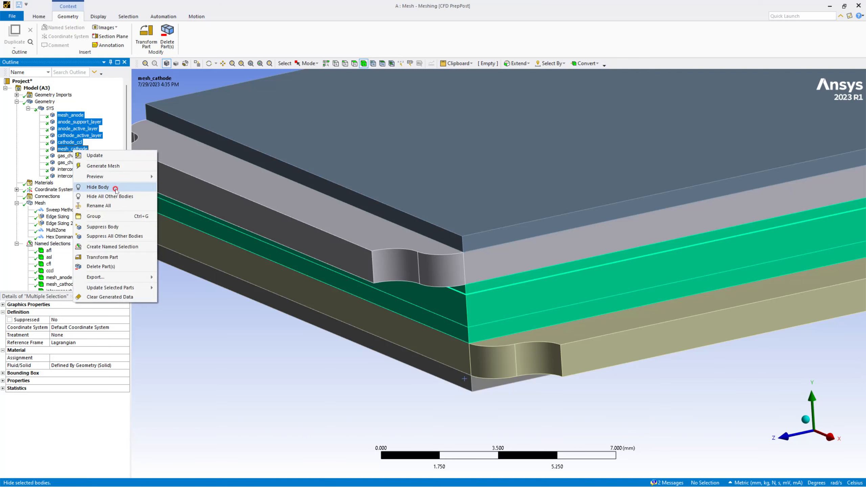
click(97, 187)
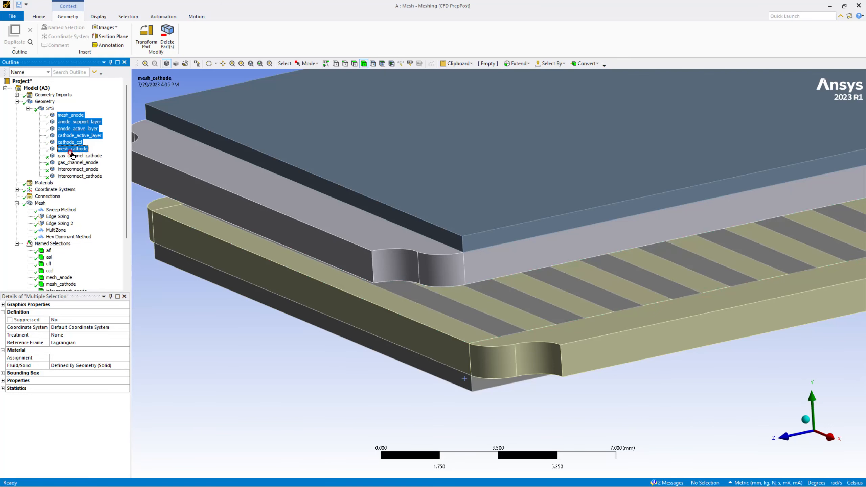
middle_drag(475, 345, 472, 353)
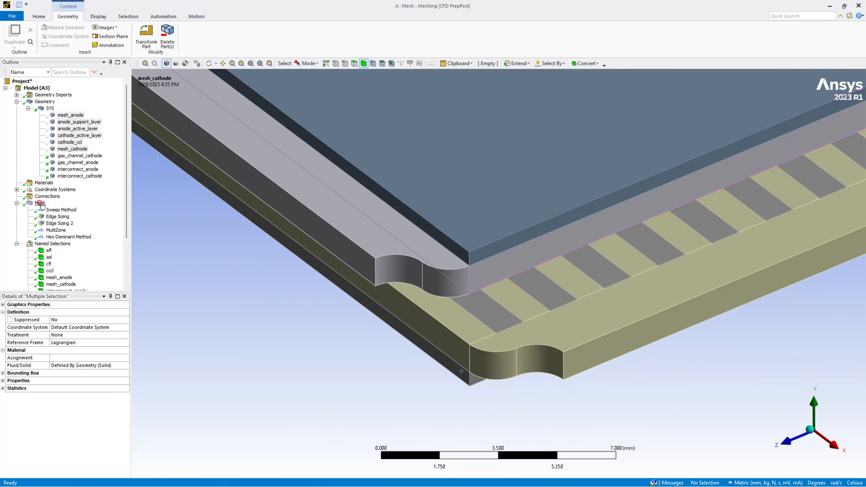
Step: Return to the mesh with its metric graph and isolate the lowest-quality elements among the visible bodies
click(40, 203)
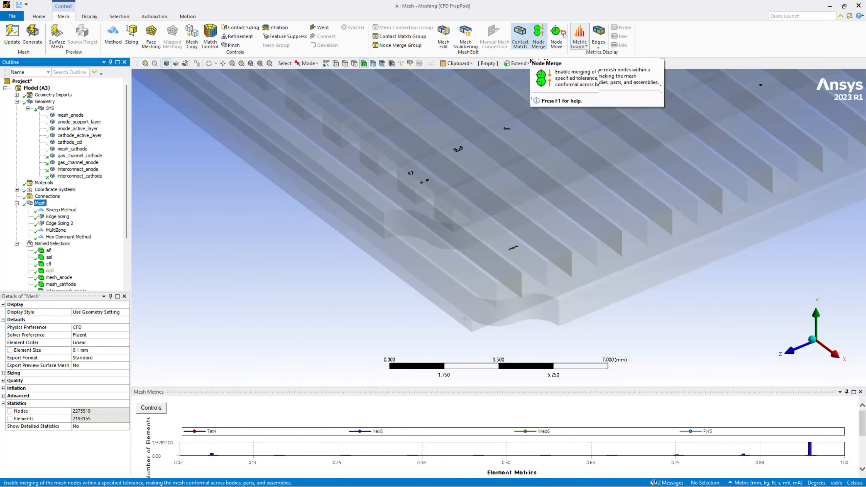
click(580, 32)
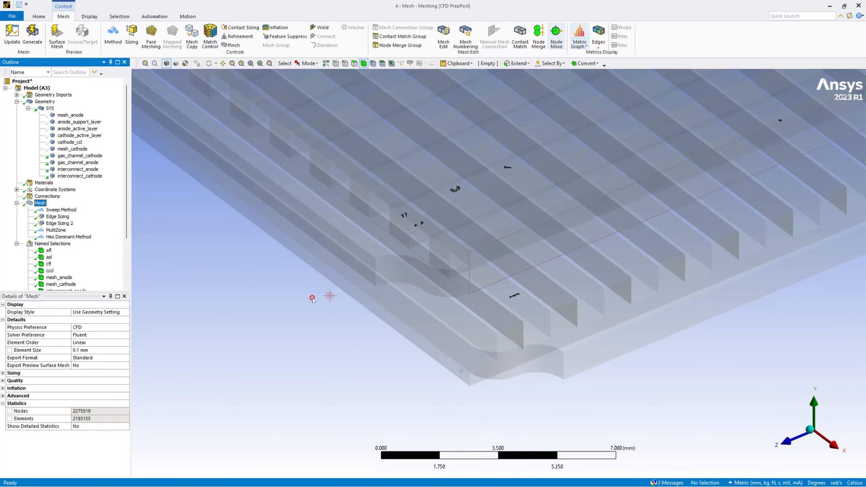
click(579, 33)
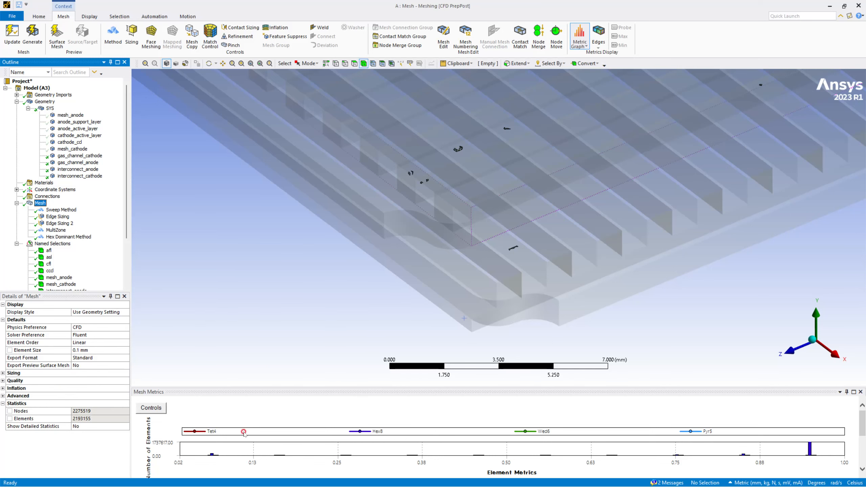
click(212, 455)
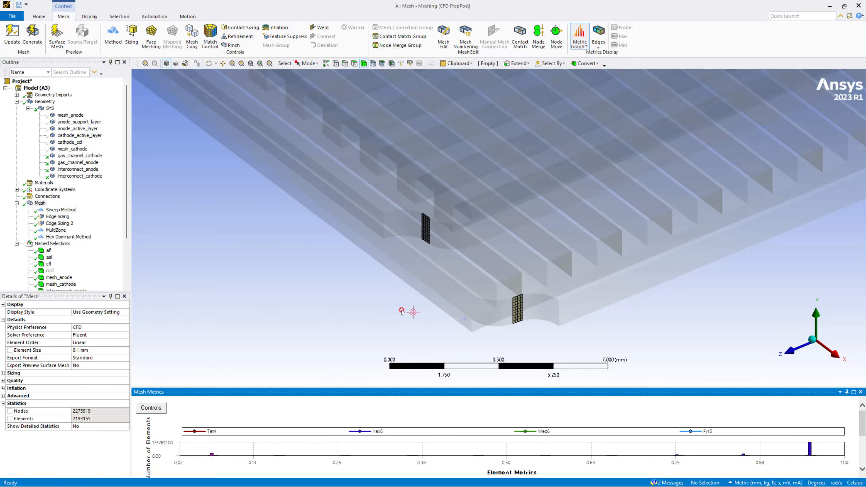
Step: Examine the isolated low-quality elements along the curved corner notches and across the whole stack, and check the next Element Quality bar
mouse_move(473, 270)
middle_down()
mouse_move(463, 328)
mouse_move(467, 270)
mouse_move(476, 265)
middle_up()
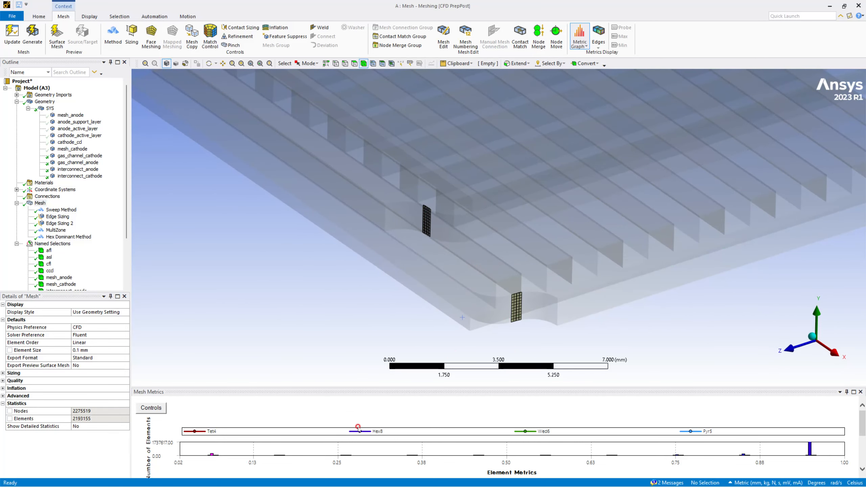
scroll(424, 211, up, 6)
middle_drag(339, 203, 332, 251)
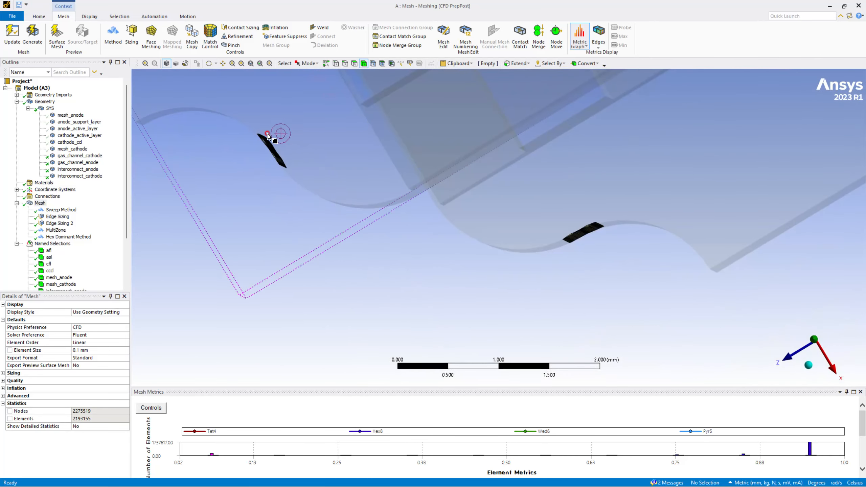
scroll(211, 137, up, 1)
middle_drag(296, 157, 305, 160)
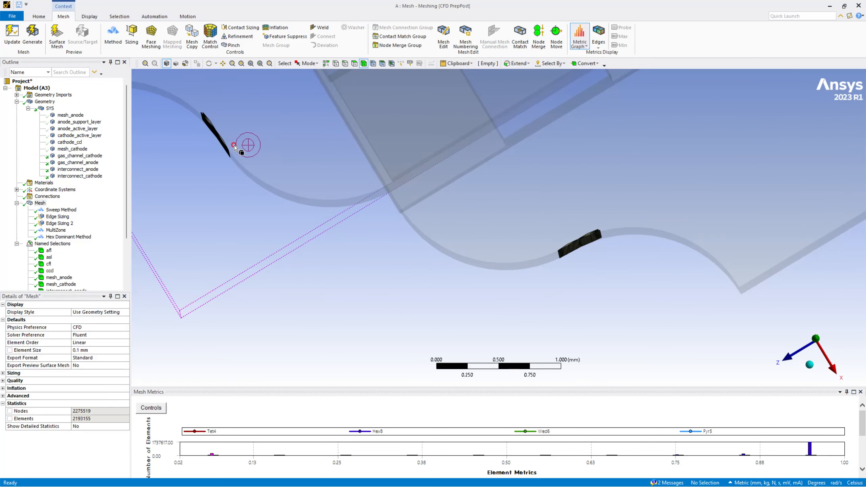
middle_drag(258, 155, 258, 140)
scroll(340, 177, up, 2)
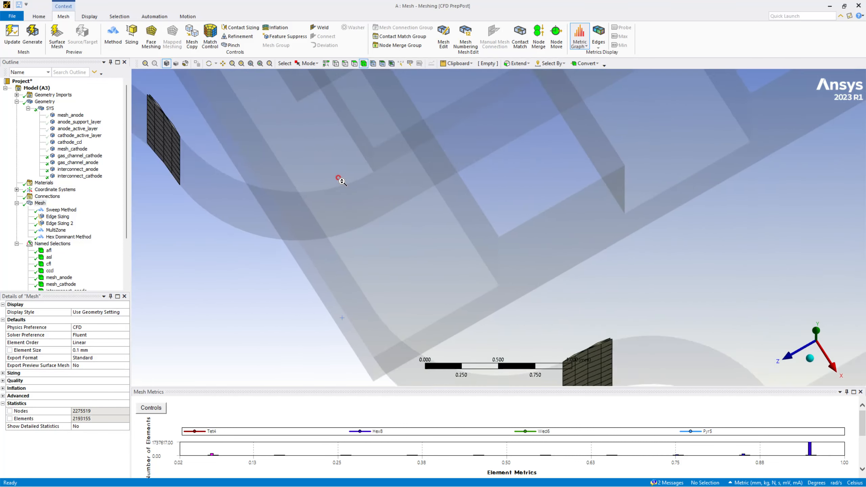
scroll(340, 176, down, 4)
scroll(341, 186, down, 10)
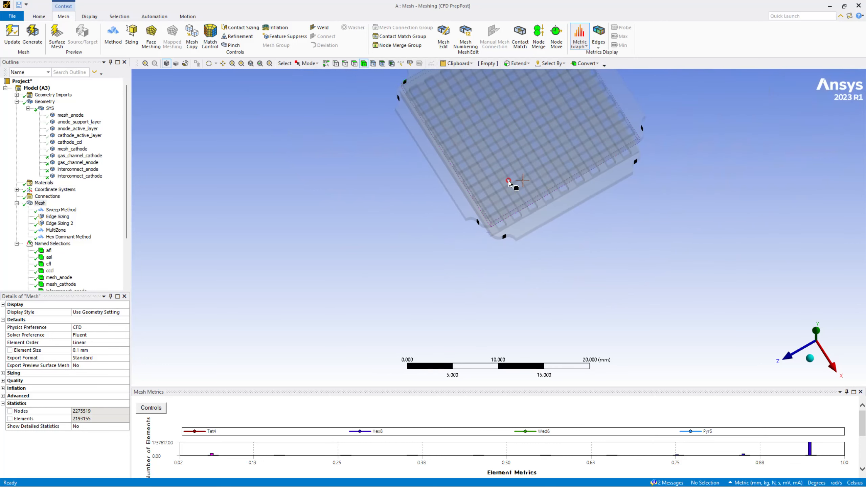
ctrl+middle_drag(507, 179, 516, 252)
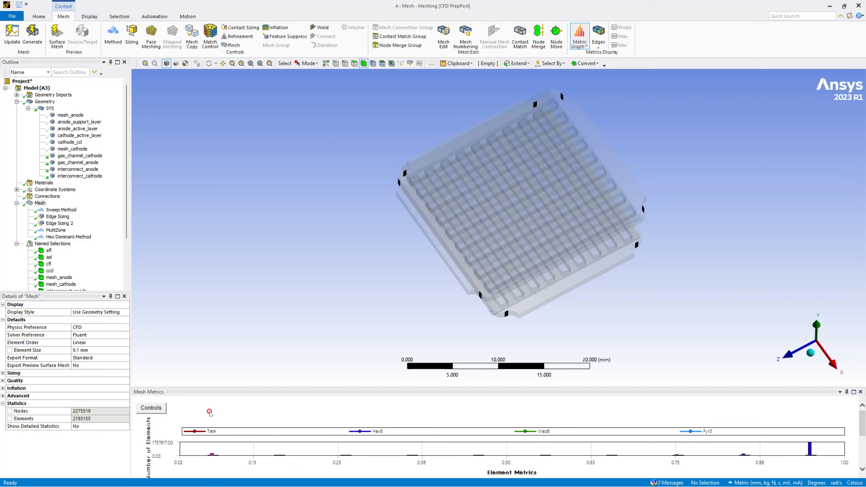
click(279, 456)
mouse_move(427, 320)
middle_down()
mouse_move(422, 277)
mouse_move(427, 295)
middle_up()
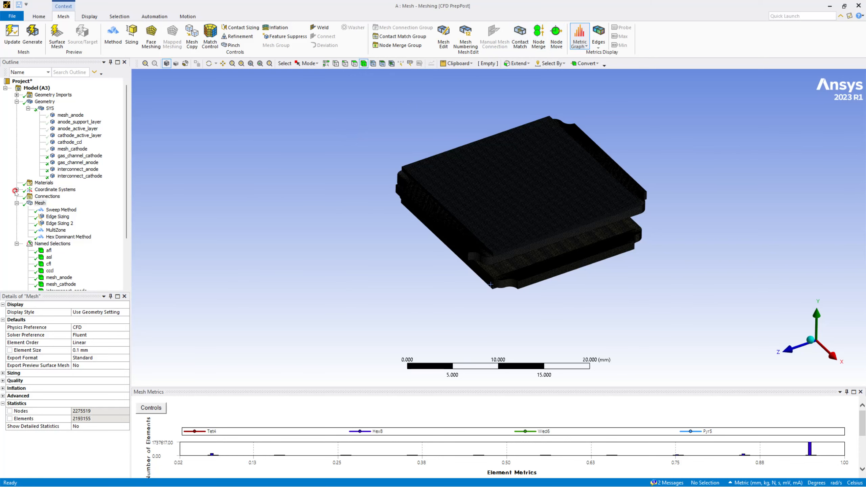
Step: Show all bodies of the geometry again so that the complete stack is visible
click(40, 203)
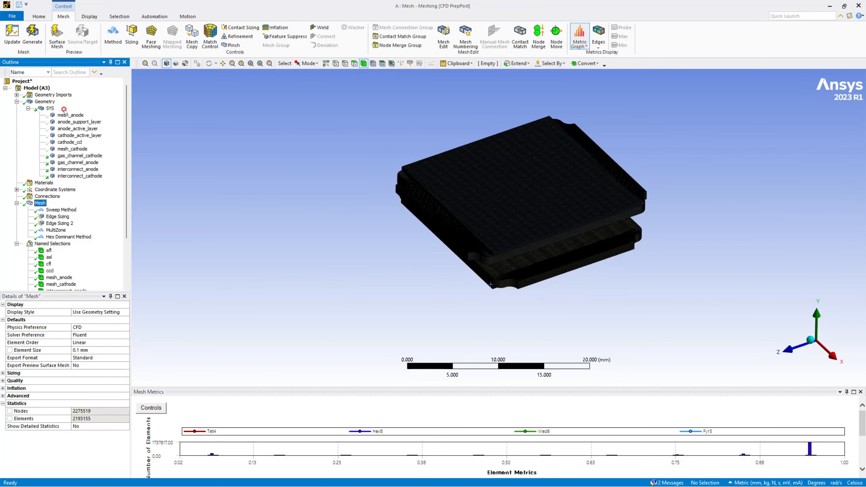
click(45, 102)
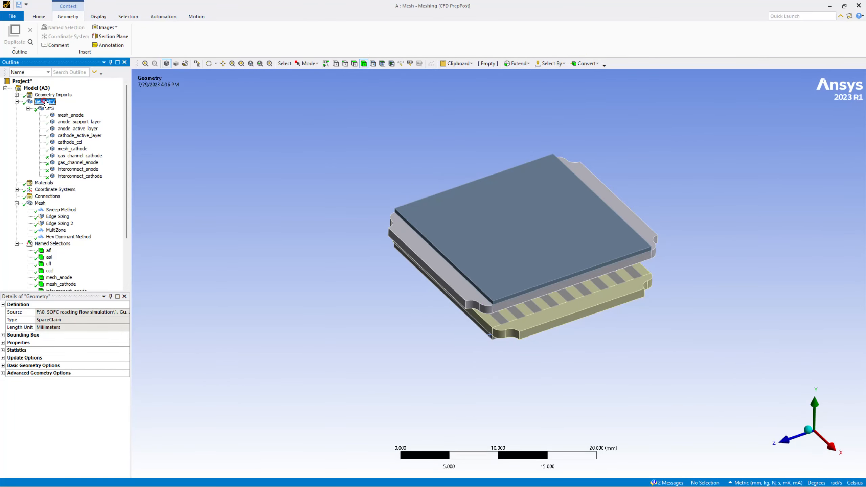
right_click(46, 103)
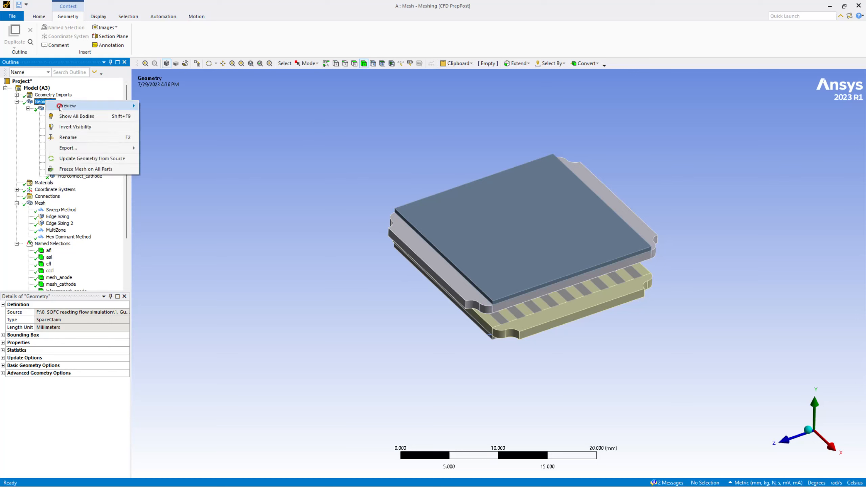
click(86, 117)
middle_drag(415, 211, 373, 238)
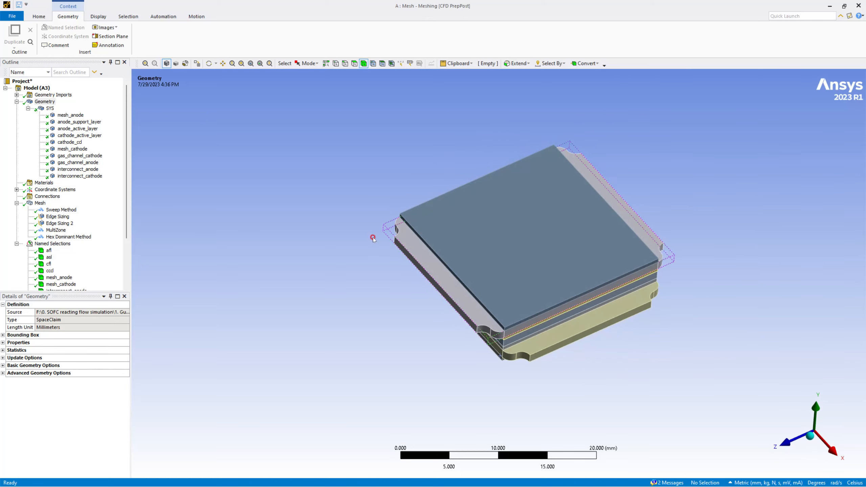
Step: Return to the mesh, hide the metric graph and examine the complete stack's mesh around the notched front corner
click(41, 203)
middle_drag(448, 296, 501, 277)
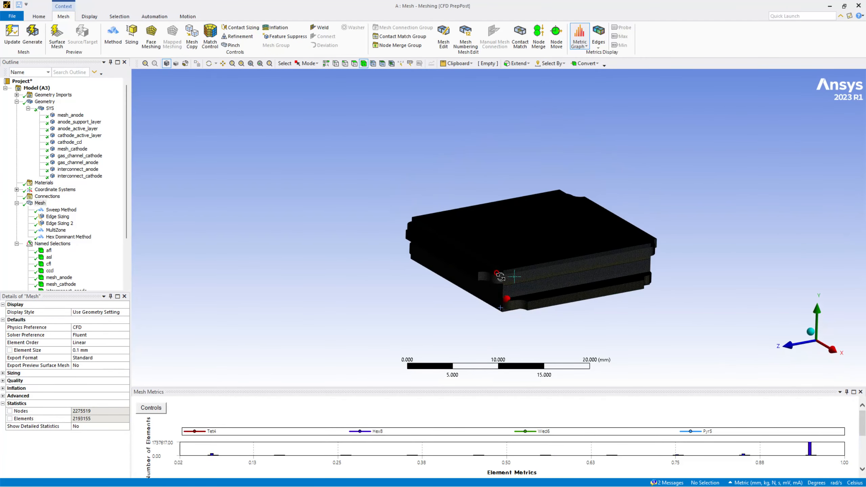
click(579, 34)
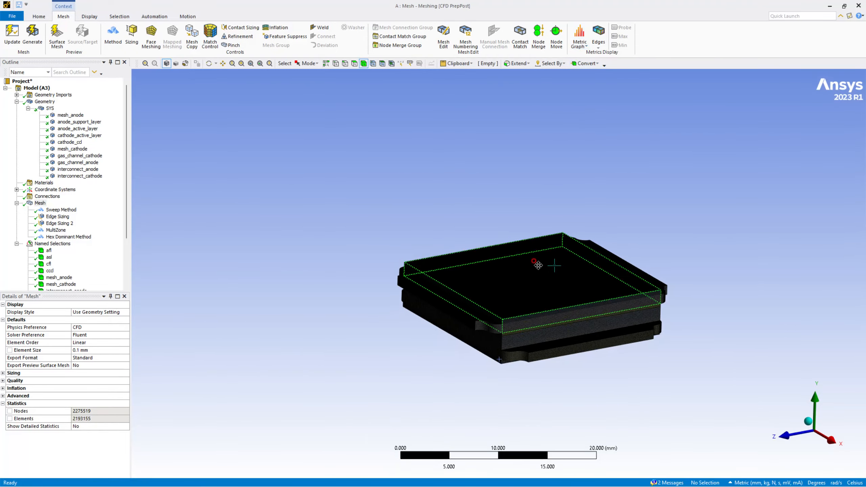
scroll(478, 240, up, 6)
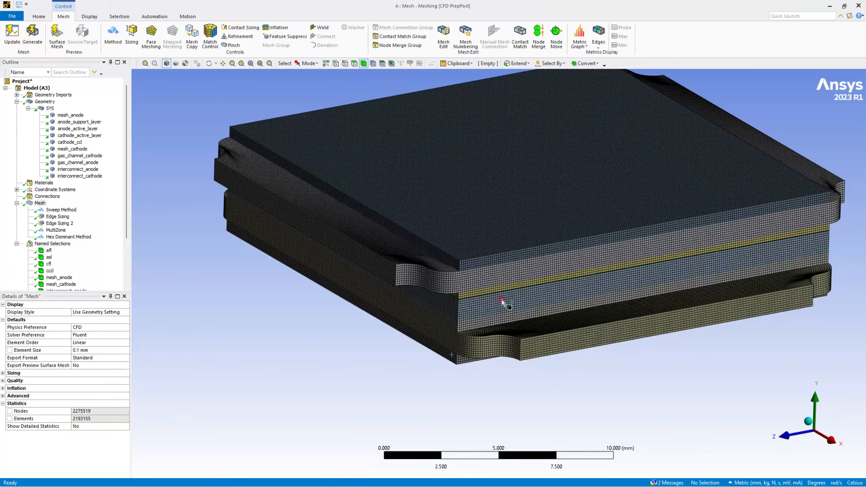
scroll(515, 289, up, 3)
middle_drag(465, 298, 336, 255)
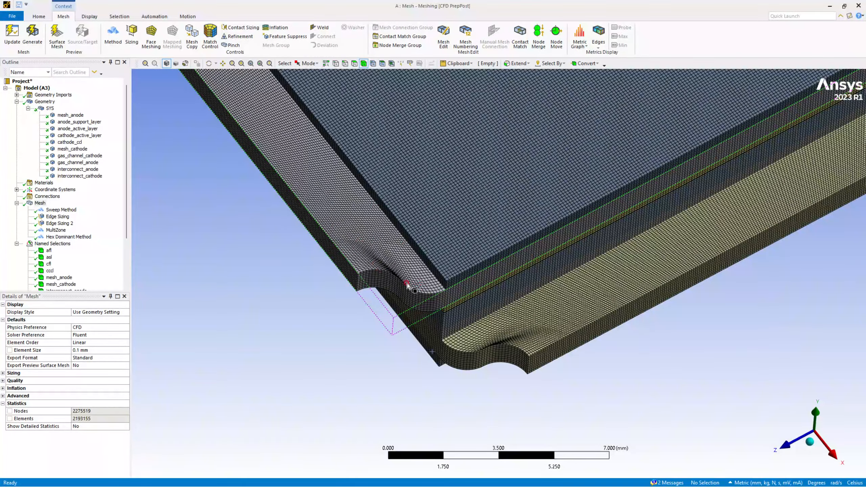
middle_drag(396, 261, 389, 258)
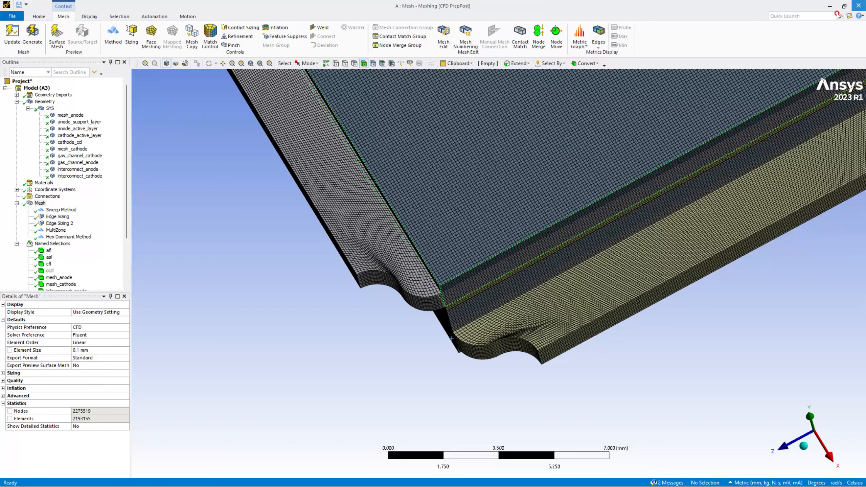
Step: Close Meshing, and in Workbench transfer the mesh data to a new Fluent system and update its Setup cell's upstream components
click(858, 5)
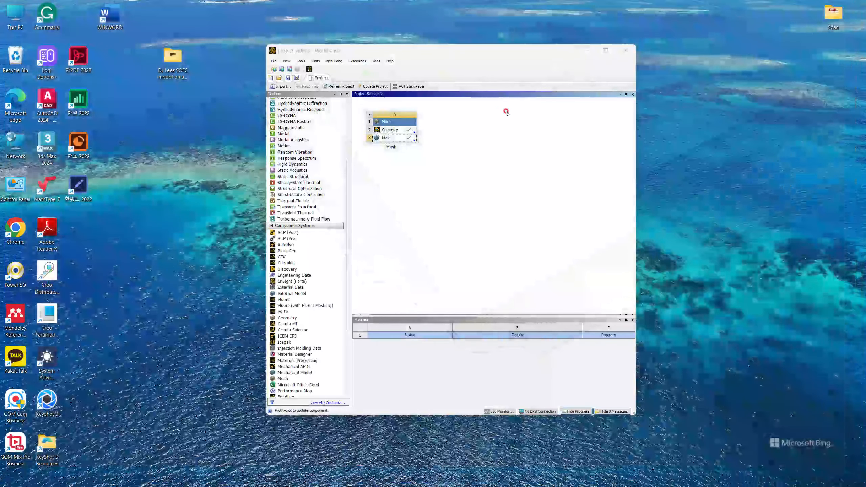
right_click(405, 138)
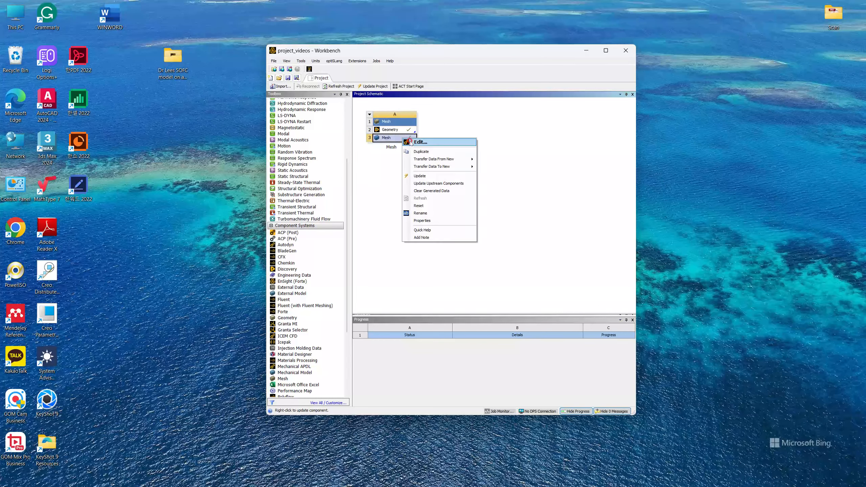
mouse_move(434, 167)
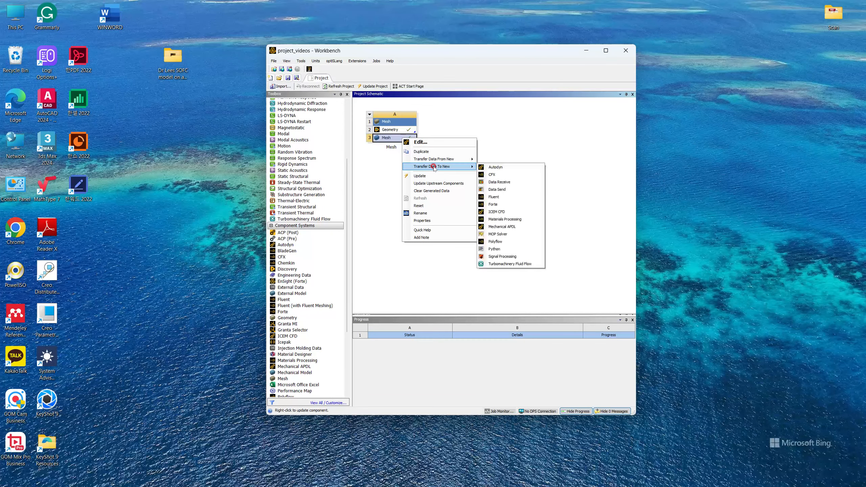
click(510, 198)
right_click(462, 130)
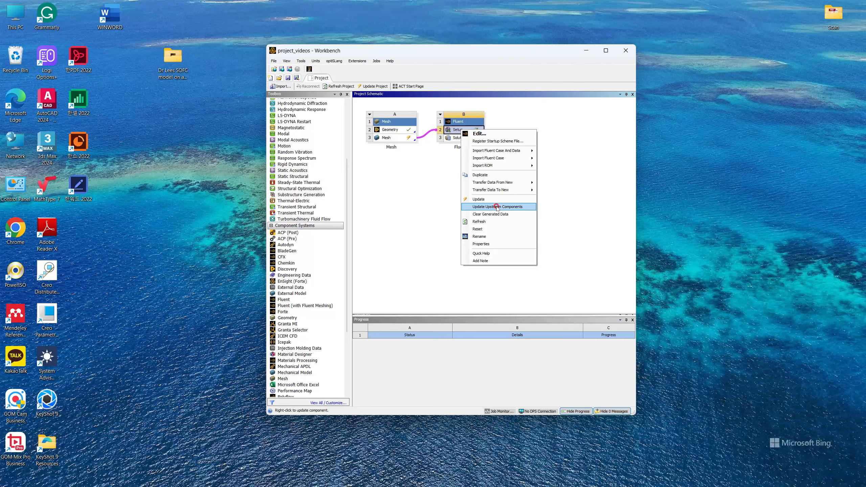
click(497, 206)
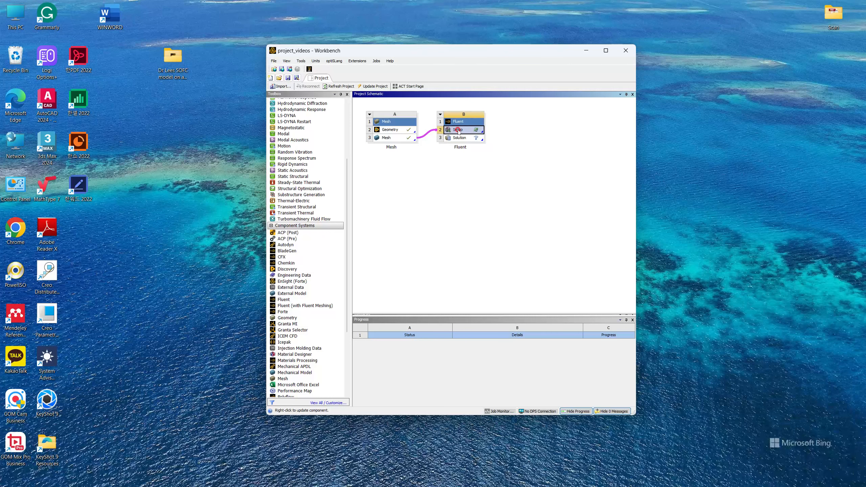
Step: Launch Fluent from the Setup cell with double precision and 4 solver processes
right_click(458, 130)
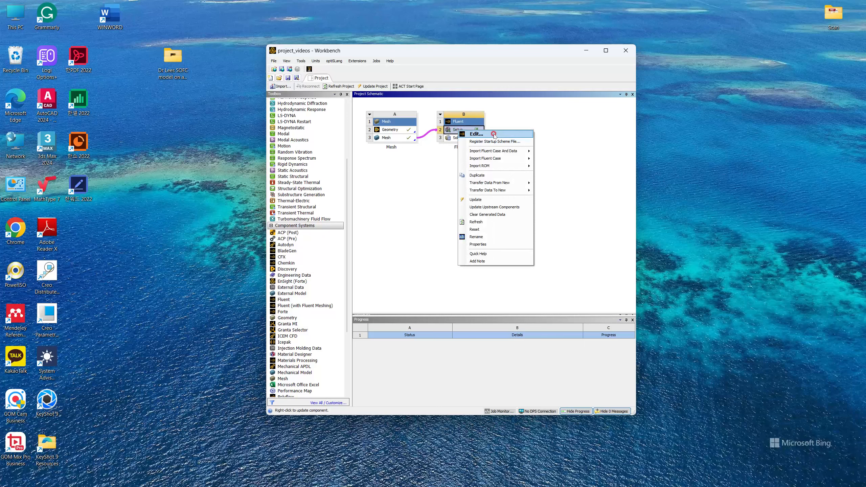
click(460, 130)
double_click(461, 131)
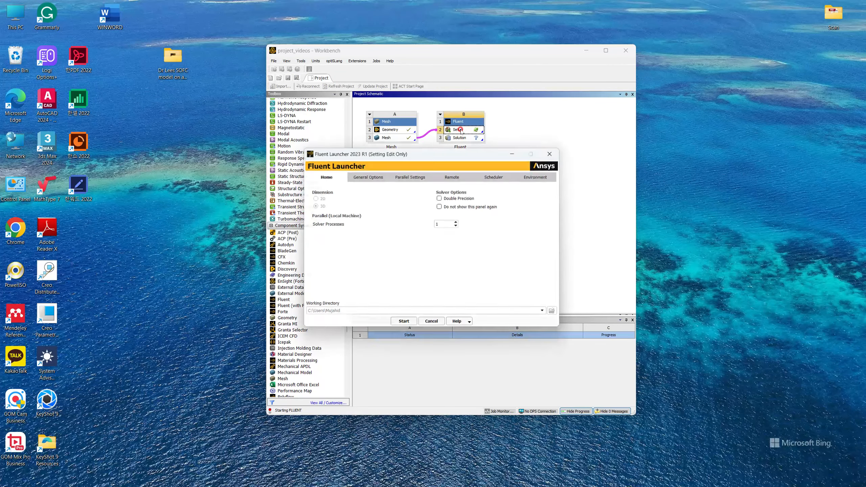
click(440, 197)
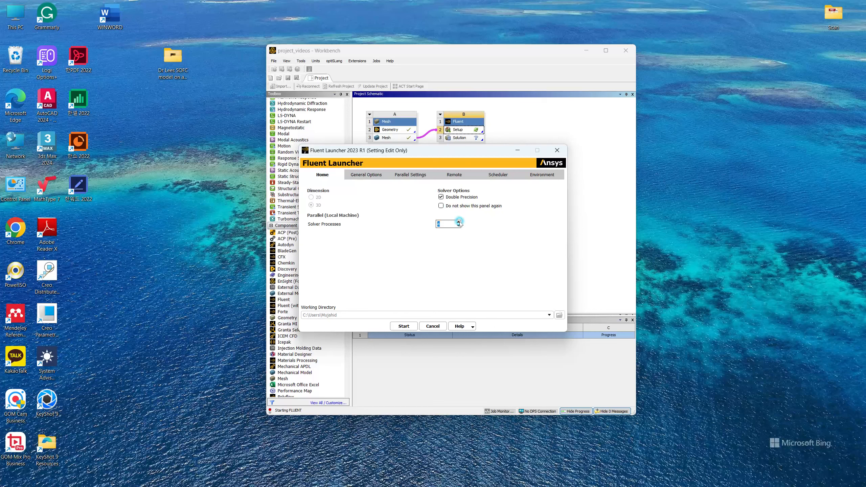
click(413, 327)
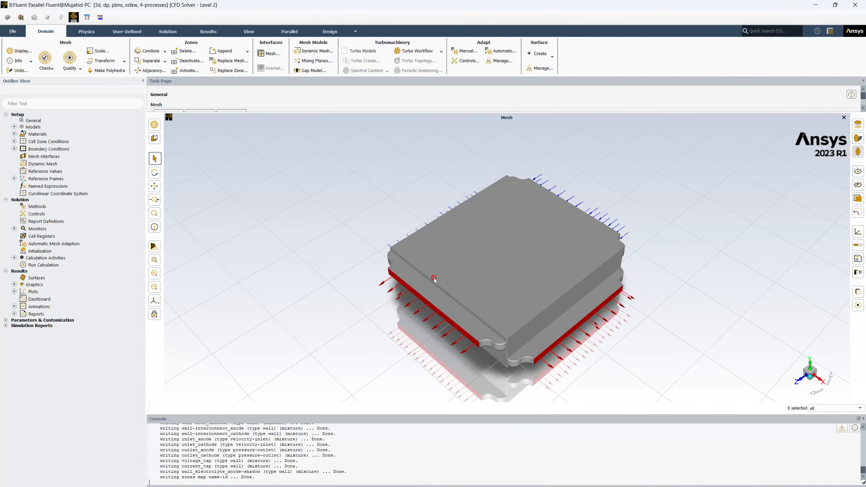
Step: Redisplay the mesh faces coloured by surface instead of by type and inspect the coloured stack
drag(506, 266, 478, 262)
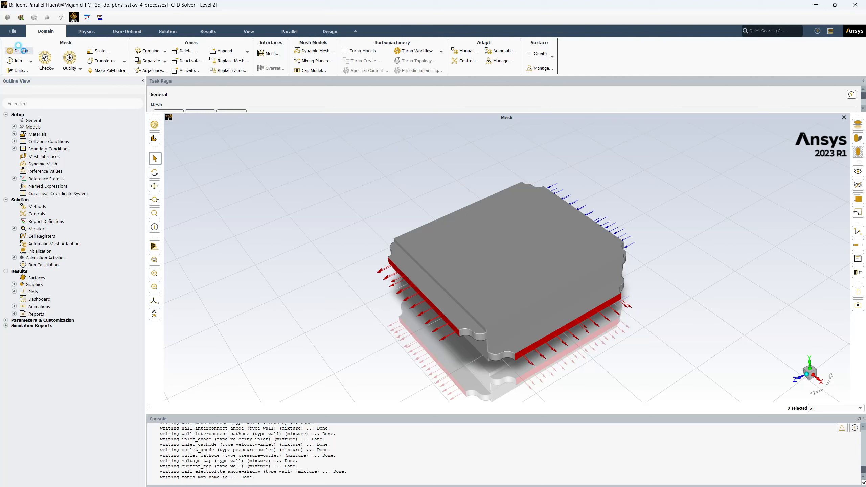
click(19, 50)
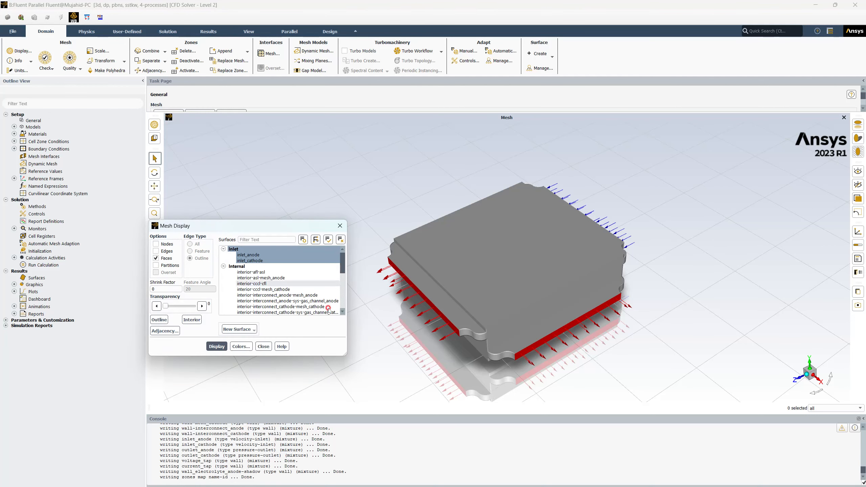
click(164, 253)
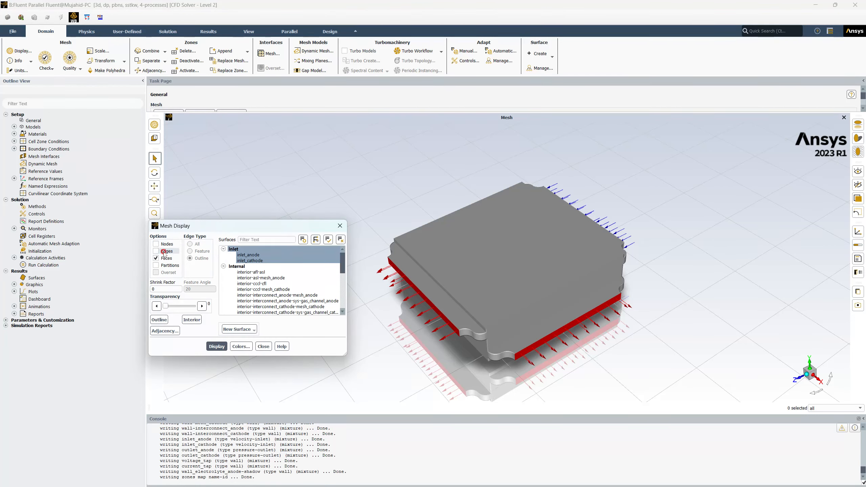
click(241, 346)
click(166, 252)
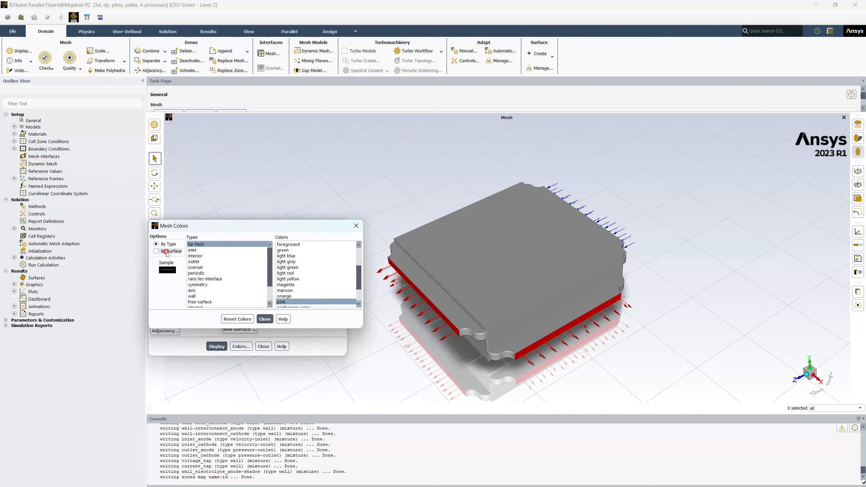
click(264, 319)
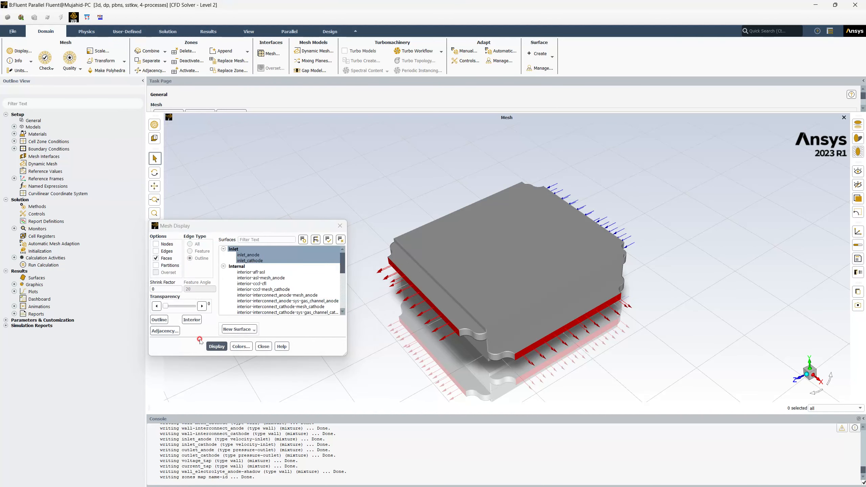
click(217, 346)
drag(506, 253, 484, 284)
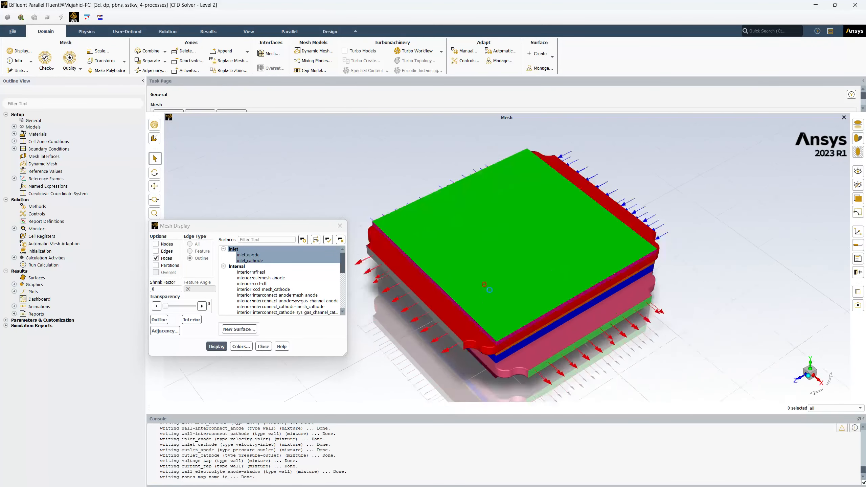
scroll(488, 290, up, 3)
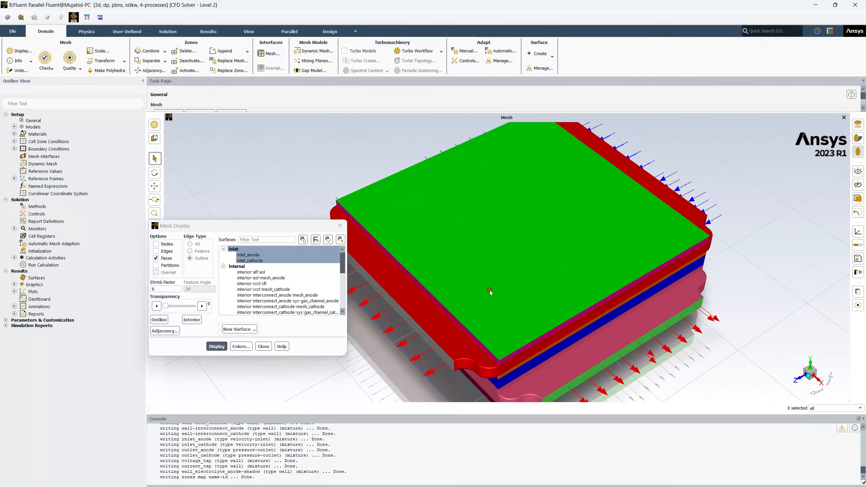
click(265, 349)
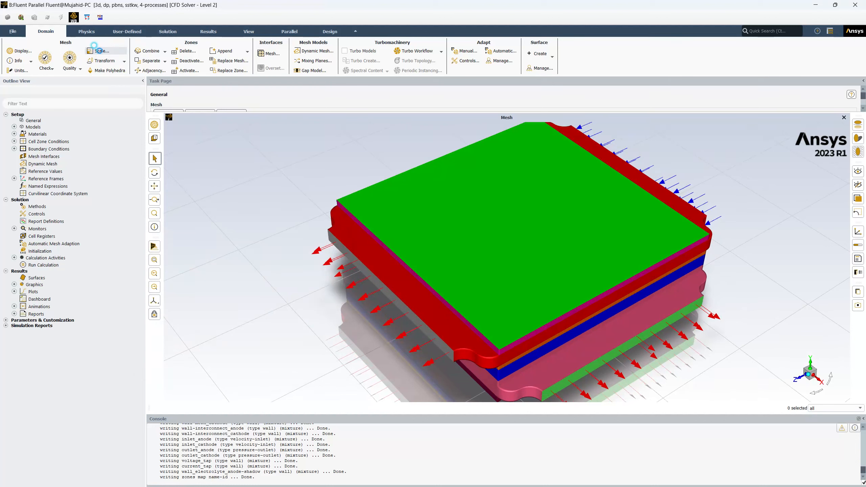
Step: Set the view length unit of the Scale Mesh settings to mm
click(98, 51)
click(189, 286)
click(175, 307)
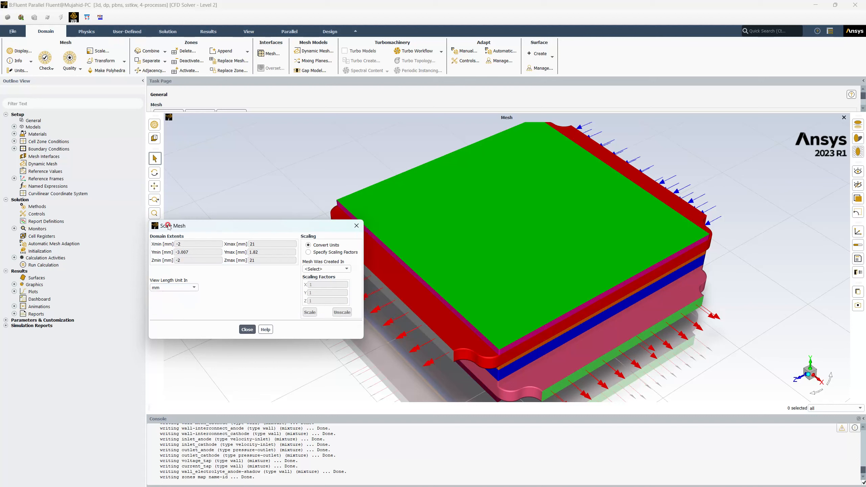